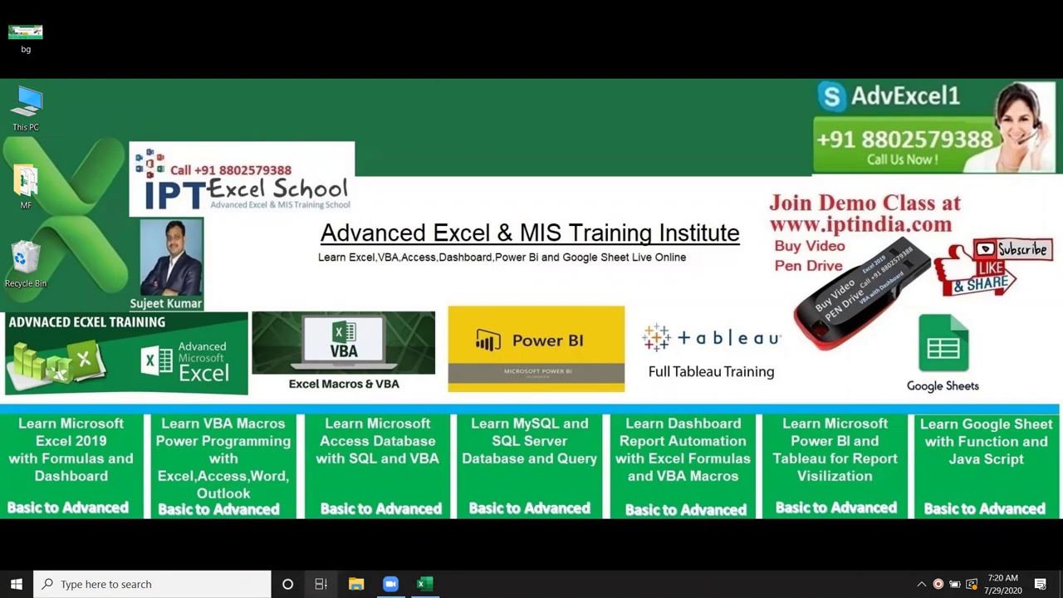
# - Bring the blank Book1 workbook to the front from the Excel taskbar icon
pyautogui.click(424, 584)
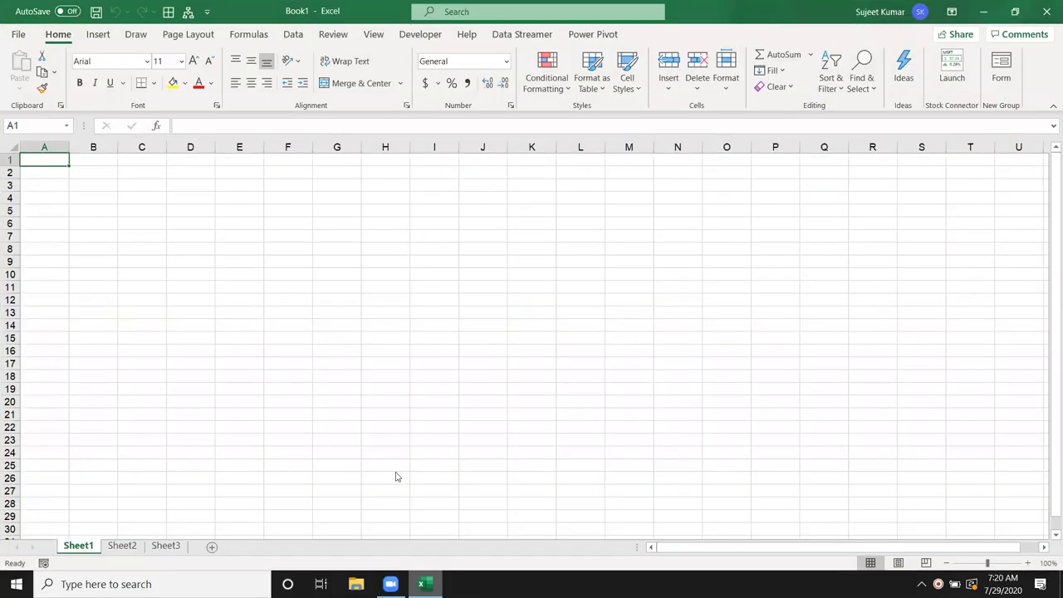
# - Display the Data tab's Get Data menu and its From Other Sources options
pyautogui.click(295, 36)
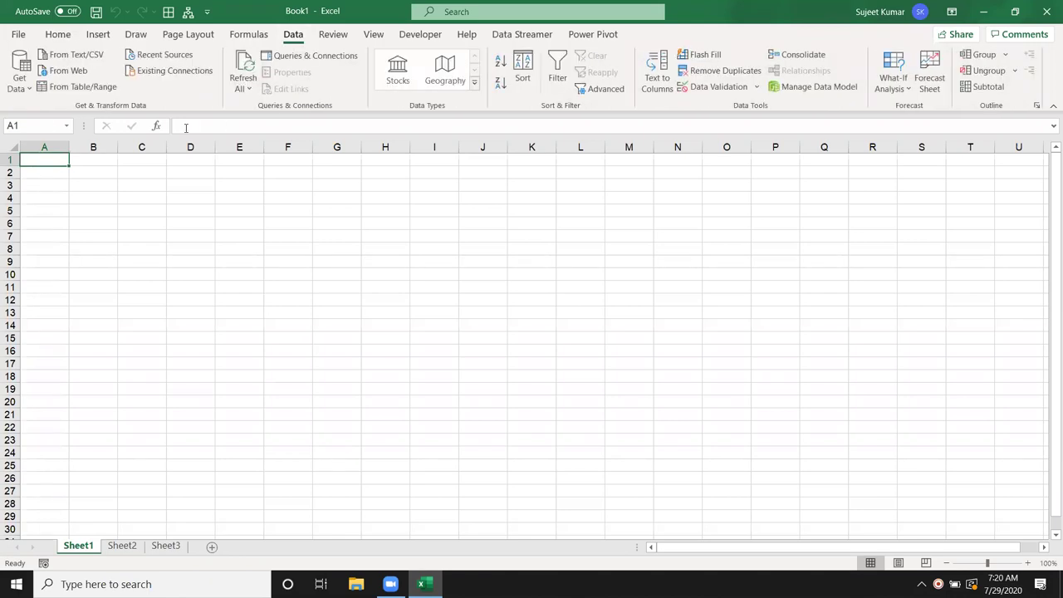
pyautogui.click(29, 90)
pyautogui.moveTo(92, 116)
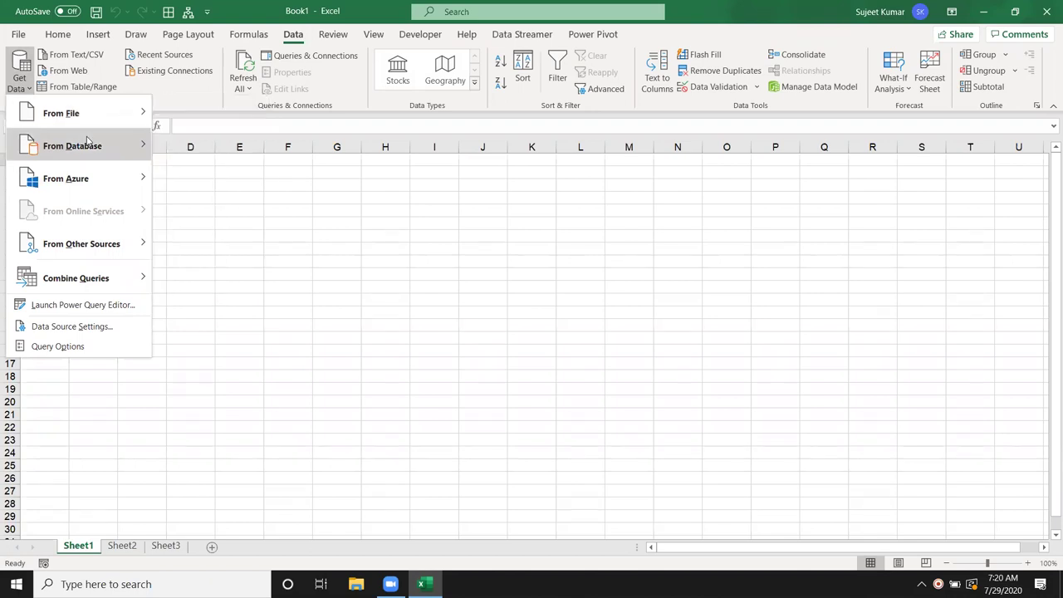
pyautogui.moveTo(90, 143)
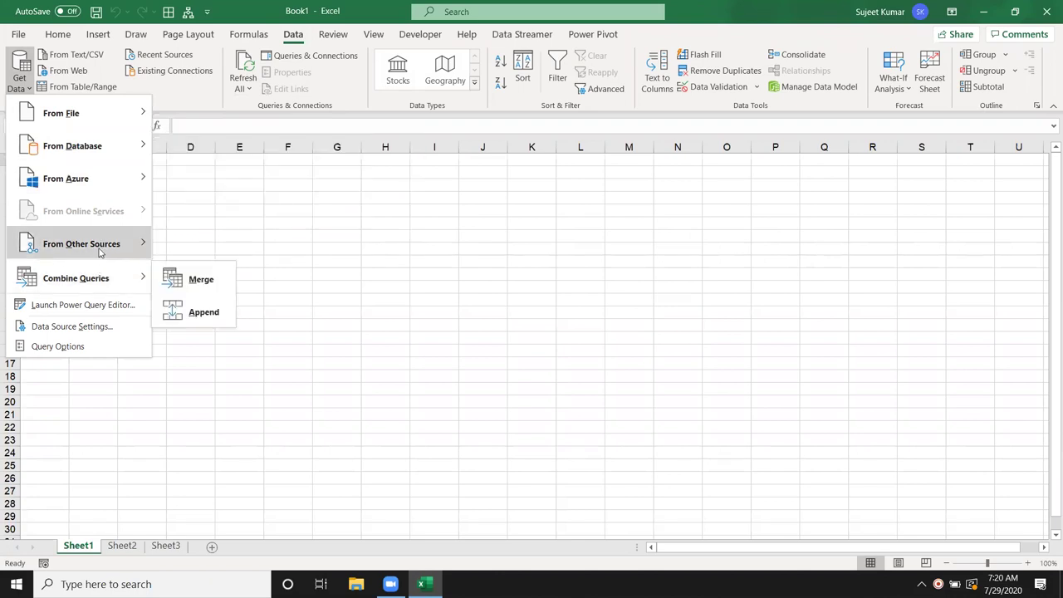
pyautogui.moveTo(100, 253)
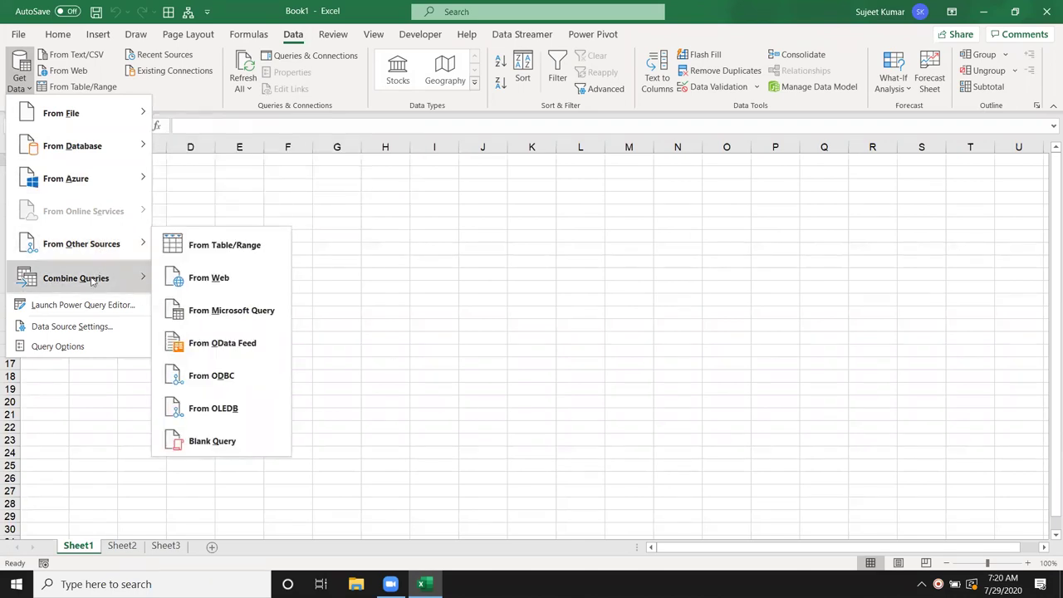
pyautogui.moveTo(93, 281)
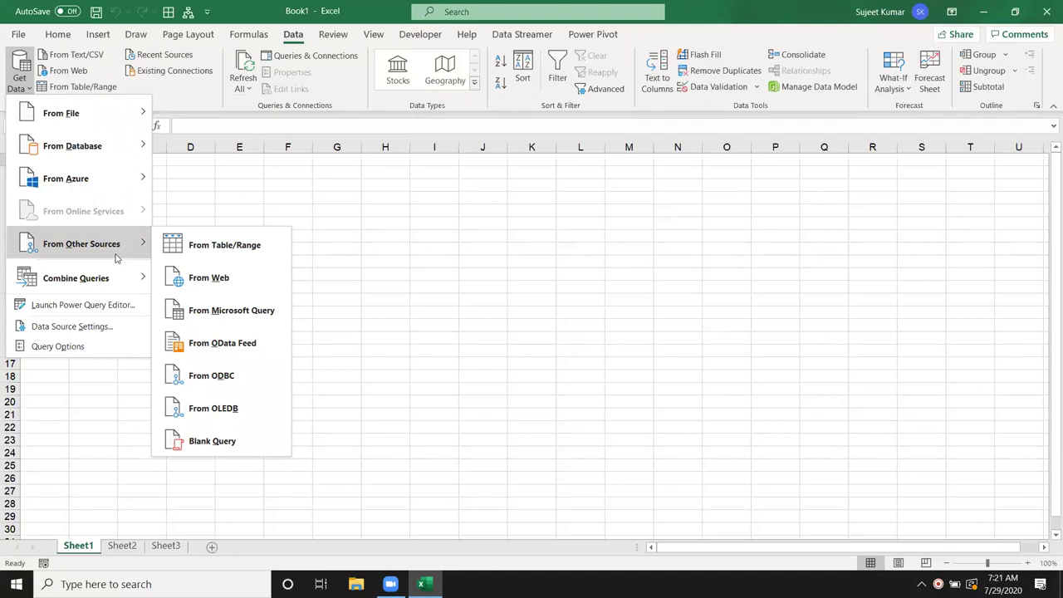
# - Start a From Microsoft Query import with Excel Files* as the data source
pyautogui.click(249, 315)
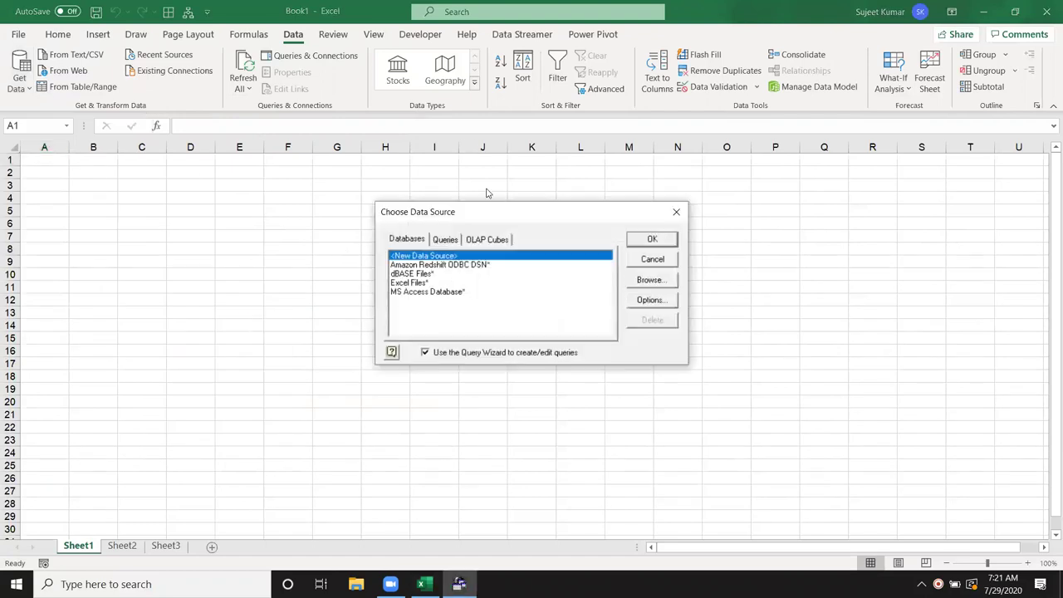
pyautogui.moveTo(448, 207); pyautogui.dragTo(311, 186)
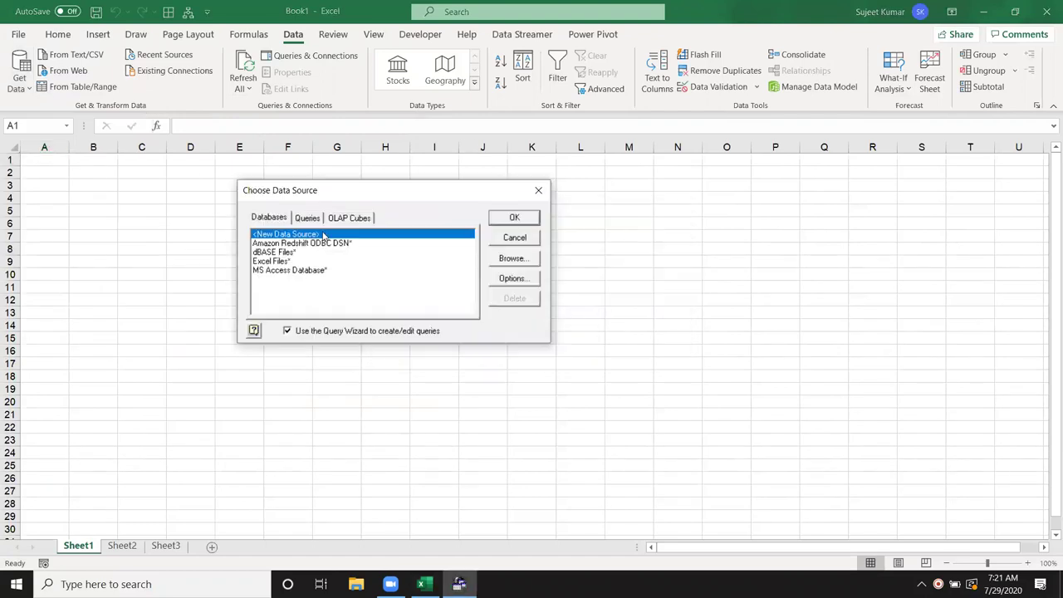
pyautogui.click(288, 263)
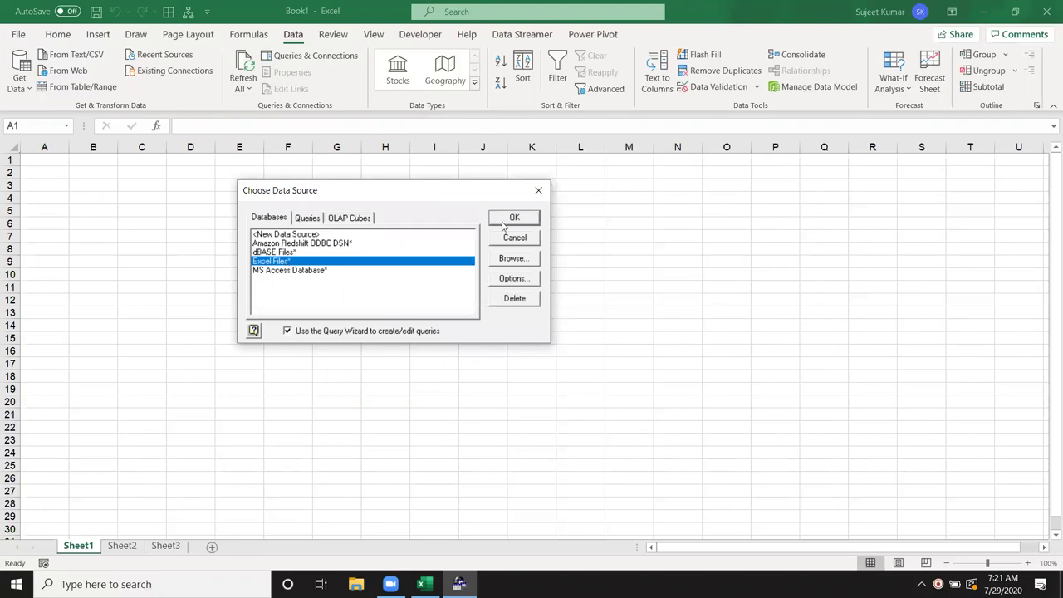
pyautogui.click(534, 221)
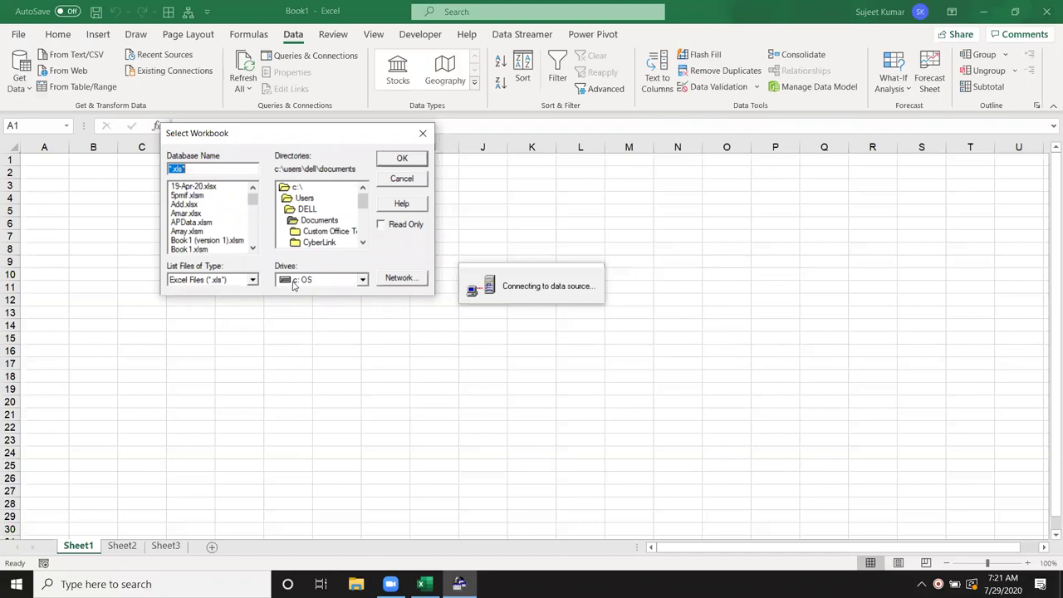
# - Choose Data.xls as the query's source workbook in Select Workbook
pyautogui.click(252, 248)
pyautogui.click(251, 249)
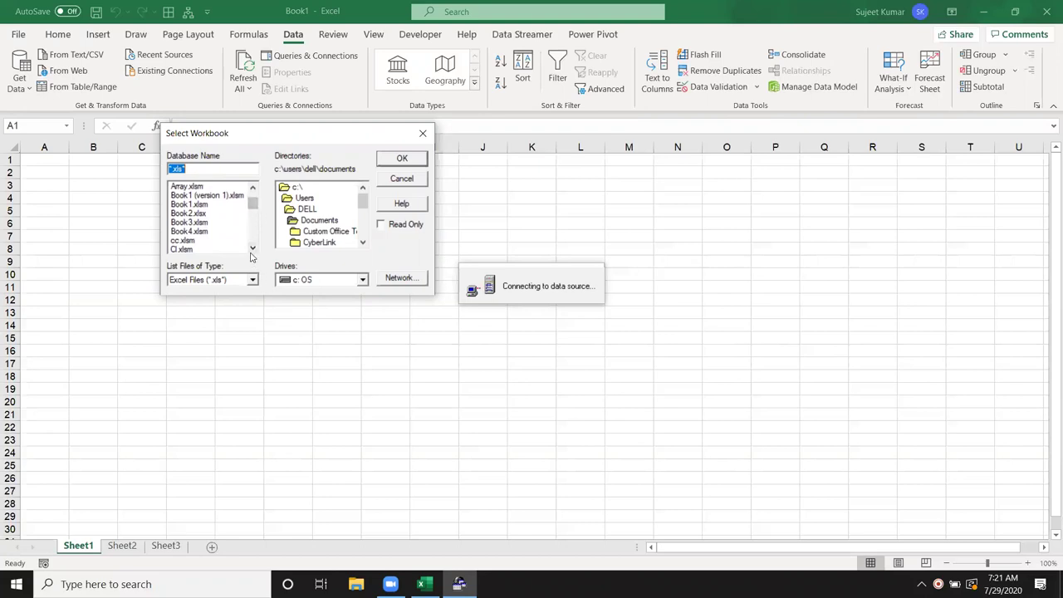
pyautogui.click(252, 248)
pyautogui.click(253, 249)
pyautogui.click(253, 249)
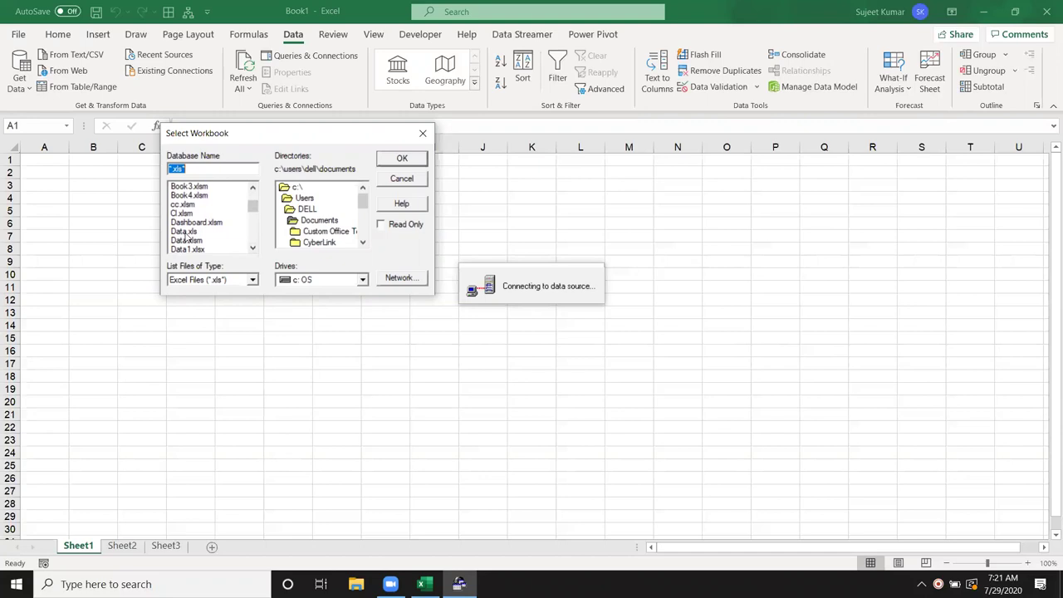
pyautogui.click(185, 232)
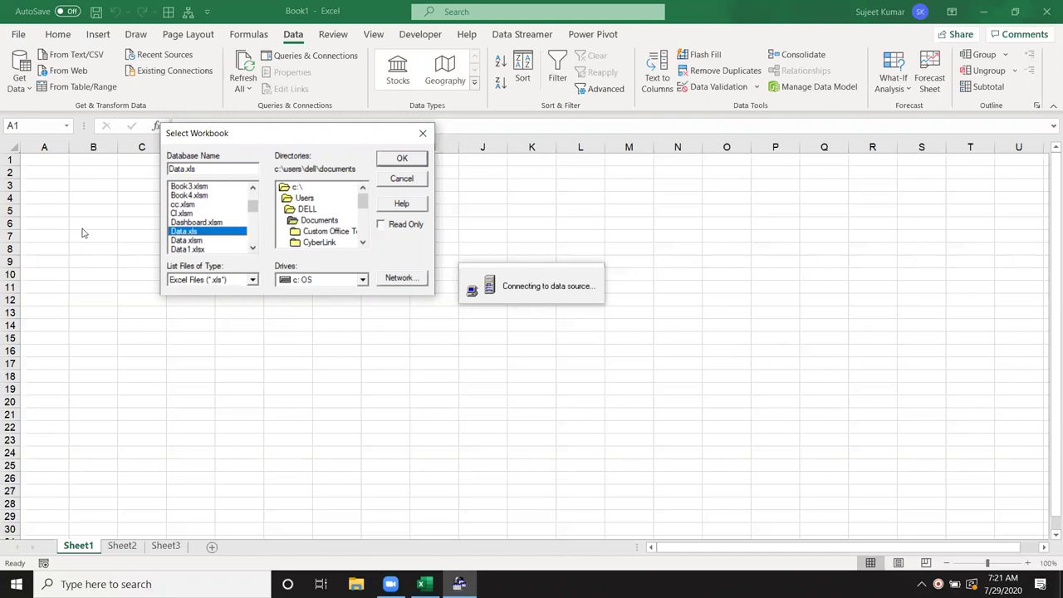
pyautogui.click(390, 163)
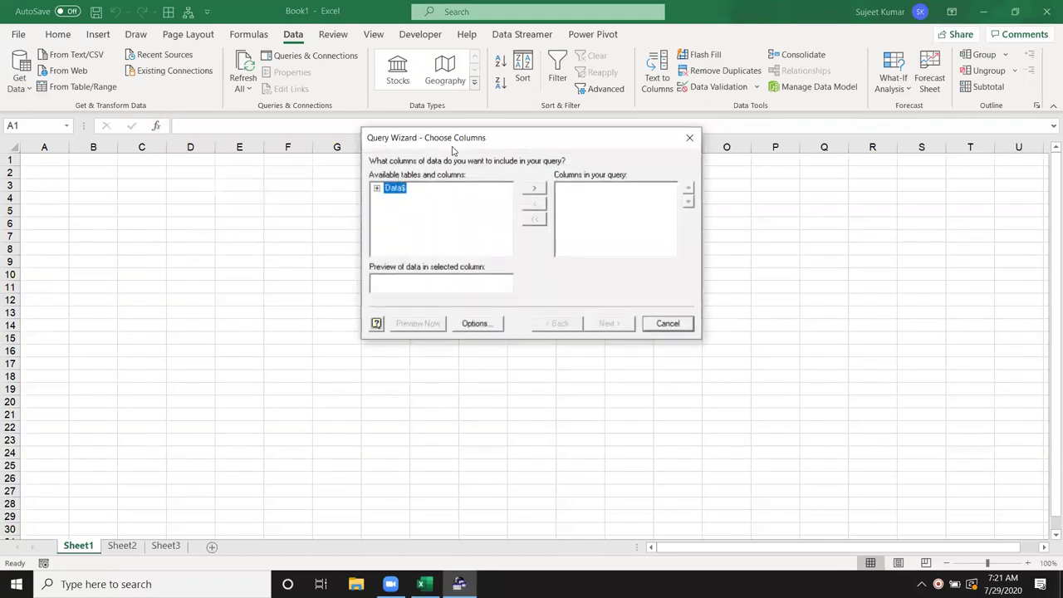
# - Move the Choose Columns dialog aside and accept its table display Options
pyautogui.moveTo(453, 150); pyautogui.dragTo(241, 168)
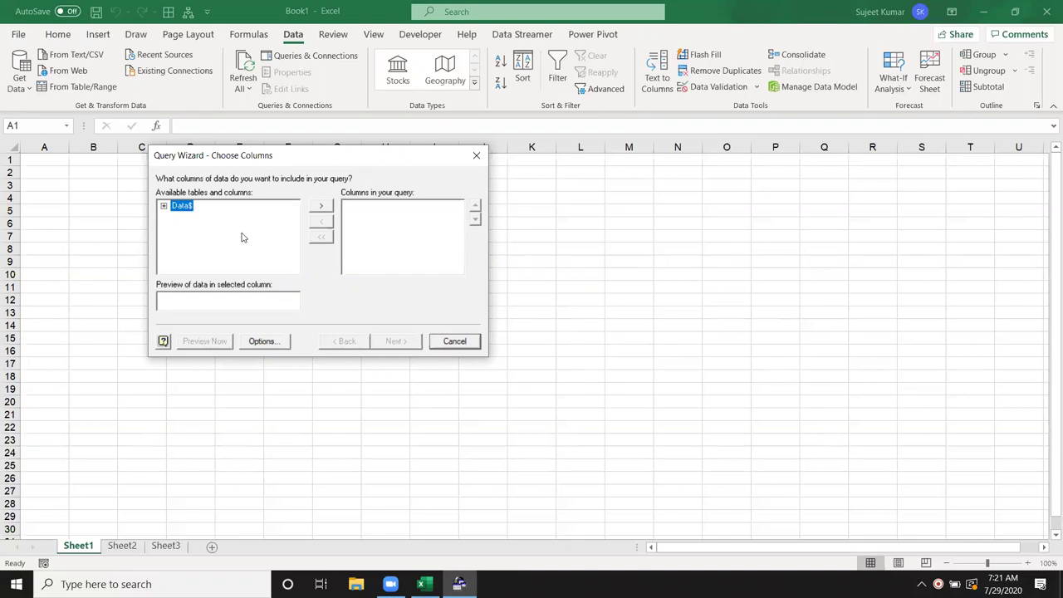
pyautogui.click(271, 346)
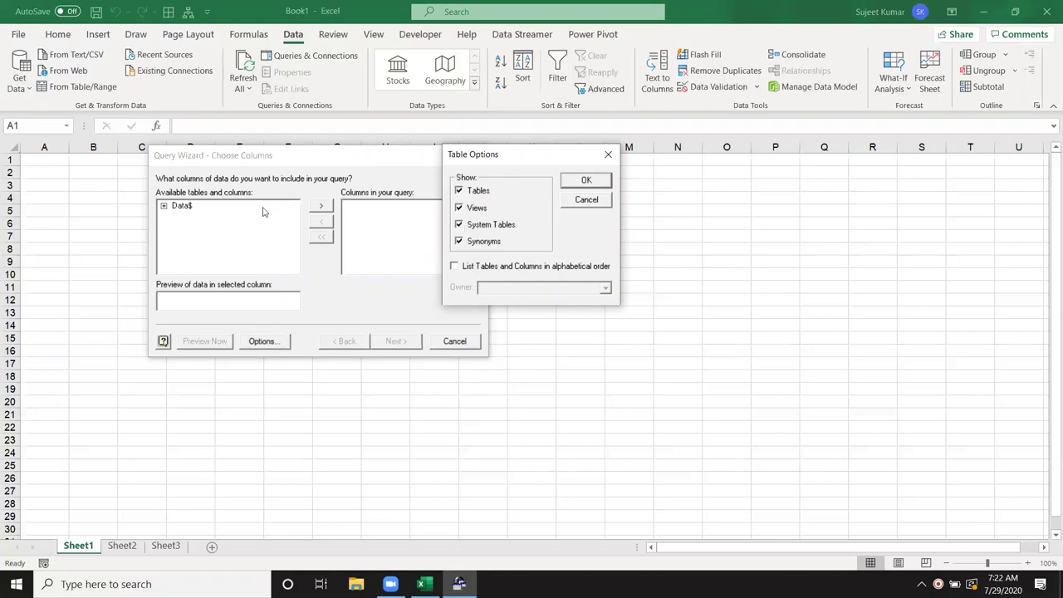
pyautogui.click(569, 184)
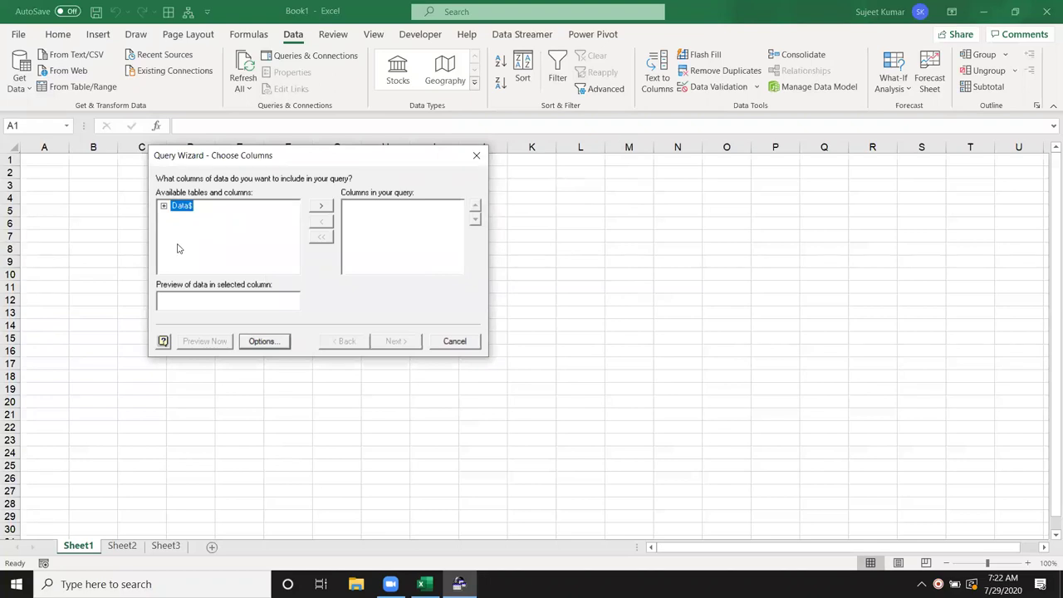
# - Expand Data$ and add all its columns to Columns in your query
pyautogui.click(165, 206)
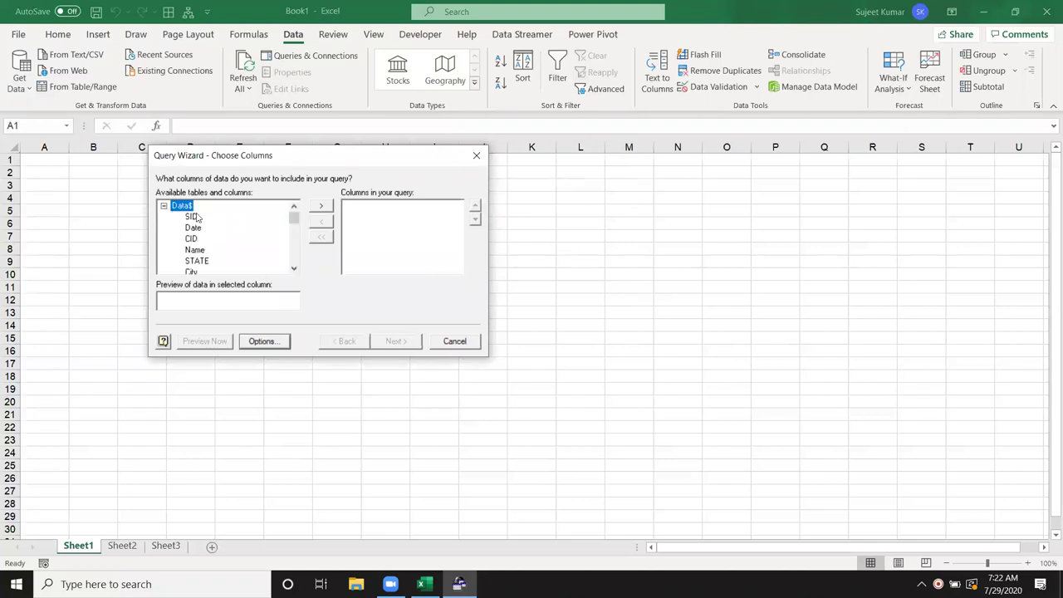
pyautogui.click(196, 217)
pyautogui.click(177, 208)
pyautogui.click(321, 207)
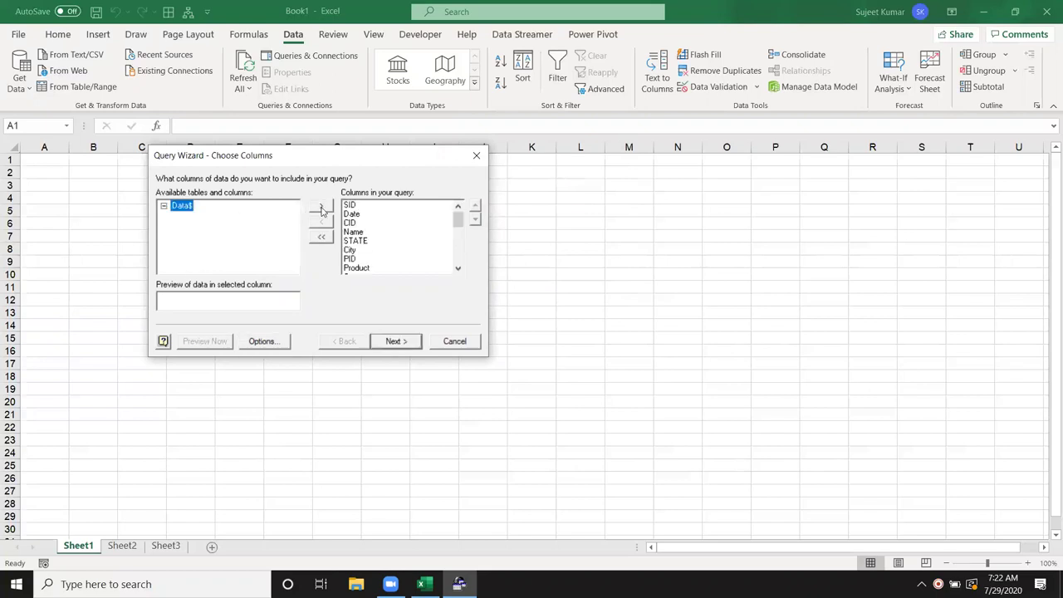
pyautogui.scroll(-3, 399, 214)
pyautogui.scroll(-2, 395, 220)
pyautogui.scroll(-1, 394, 220)
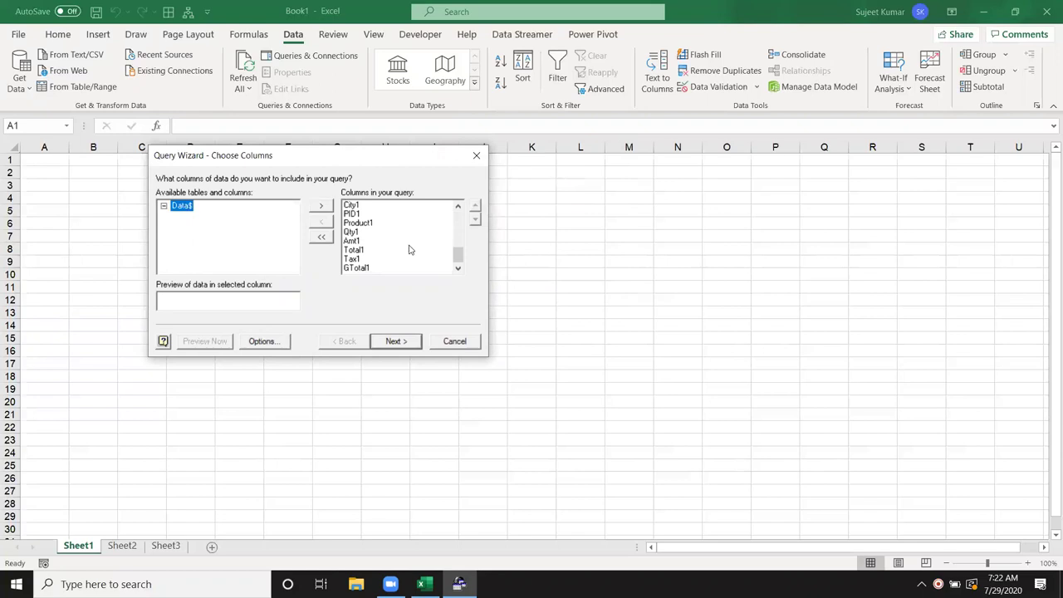
pyautogui.scroll(2, 407, 248)
pyautogui.scroll(1, 406, 247)
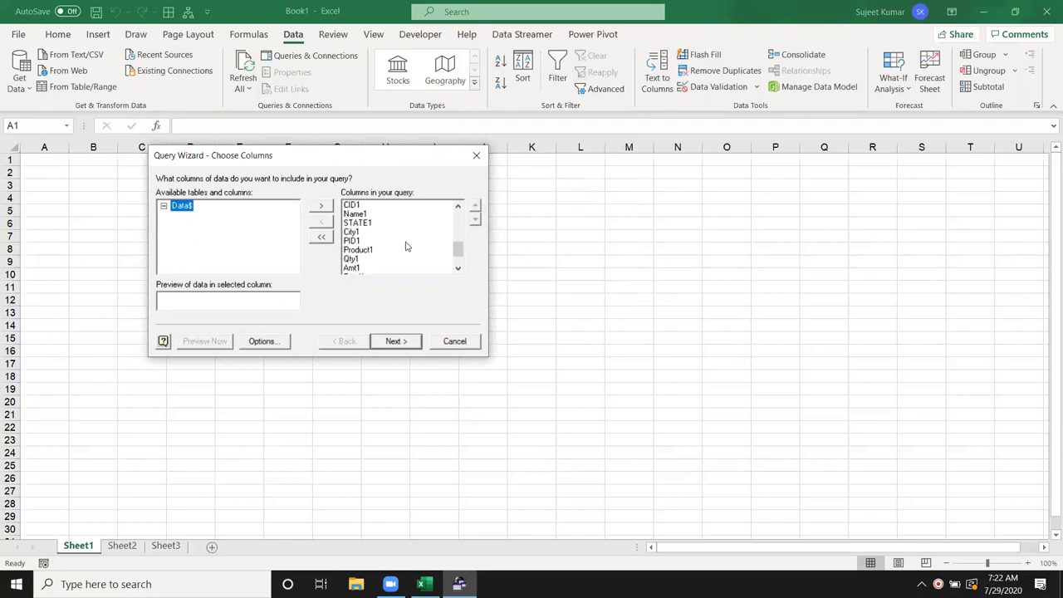
pyautogui.scroll(2, 406, 247)
pyautogui.scroll(4, 406, 246)
pyautogui.scroll(4, 407, 247)
pyautogui.scroll(3, 406, 247)
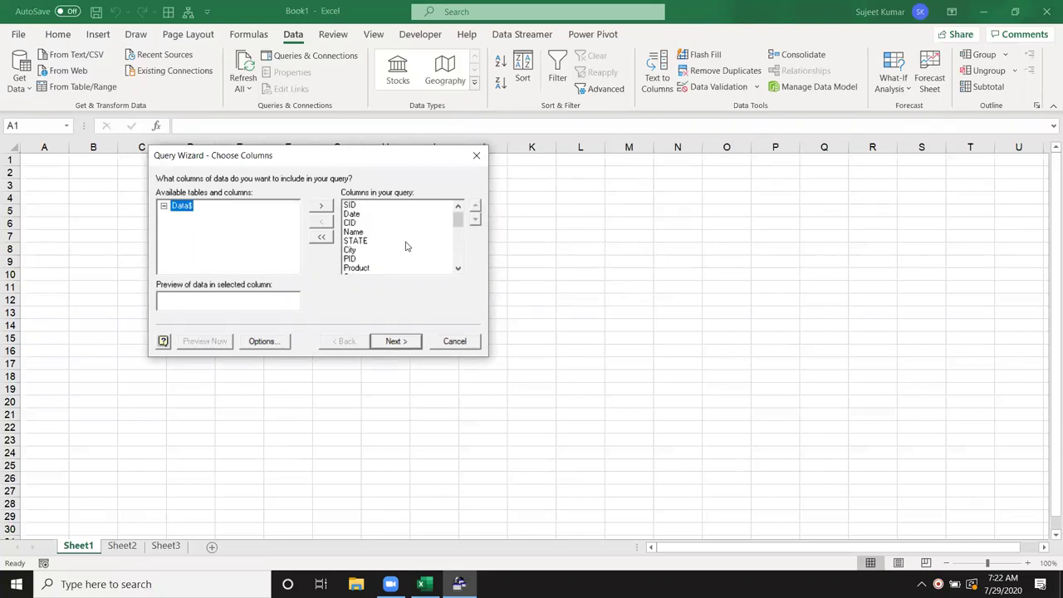
# - Review the query column list from STATE and City down to GTotal
pyautogui.click(363, 244)
pyautogui.click(363, 249)
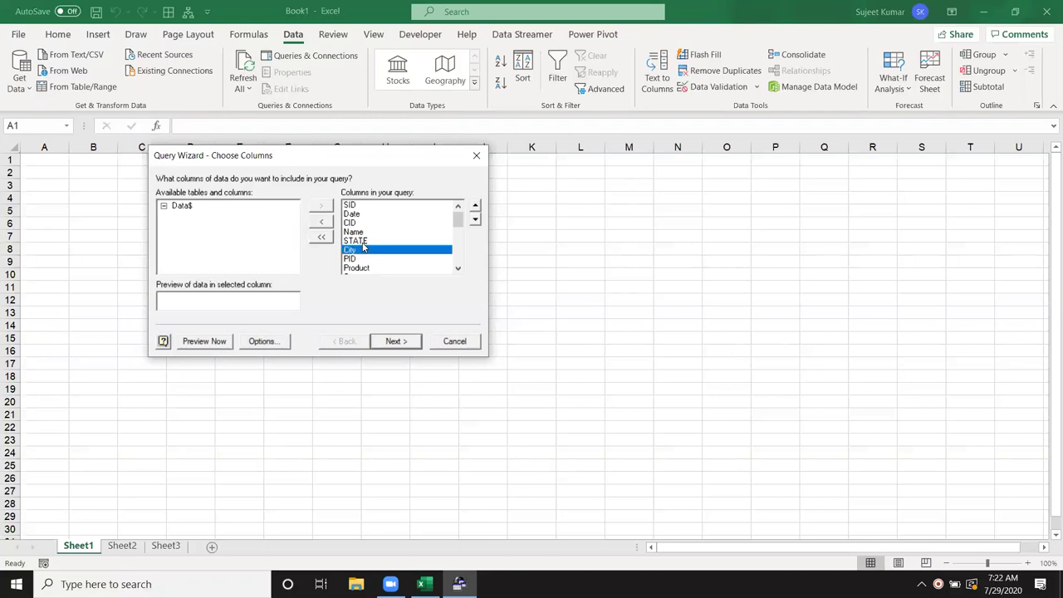
pyautogui.press('Down')
pyautogui.press('Down')
pyautogui.press('Down')
pyautogui.press('Down')
pyautogui.press('Down')
pyautogui.press('Down')
pyautogui.press('Down')
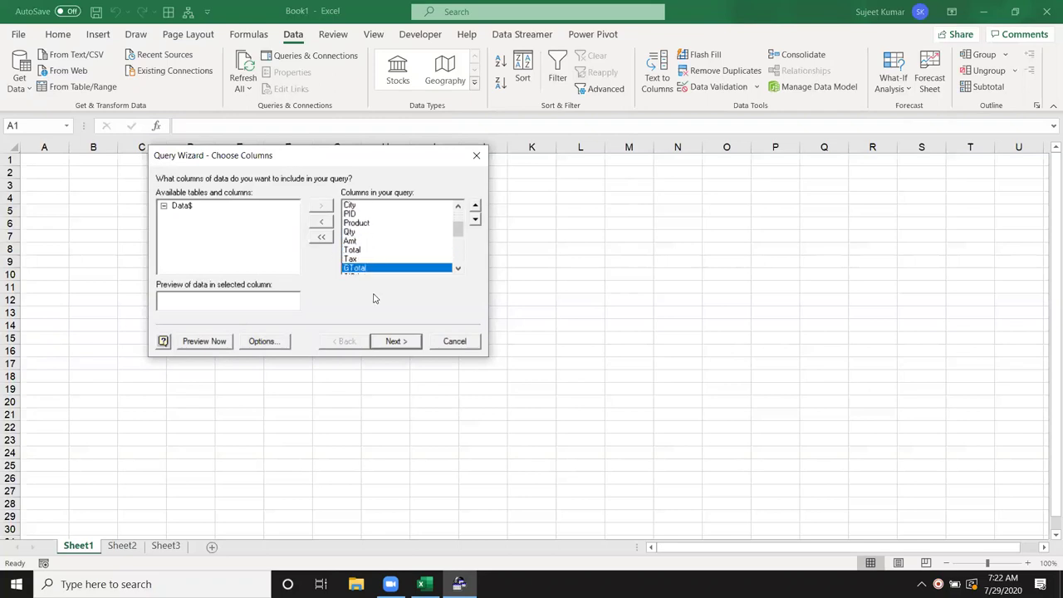
pyautogui.press('Down')
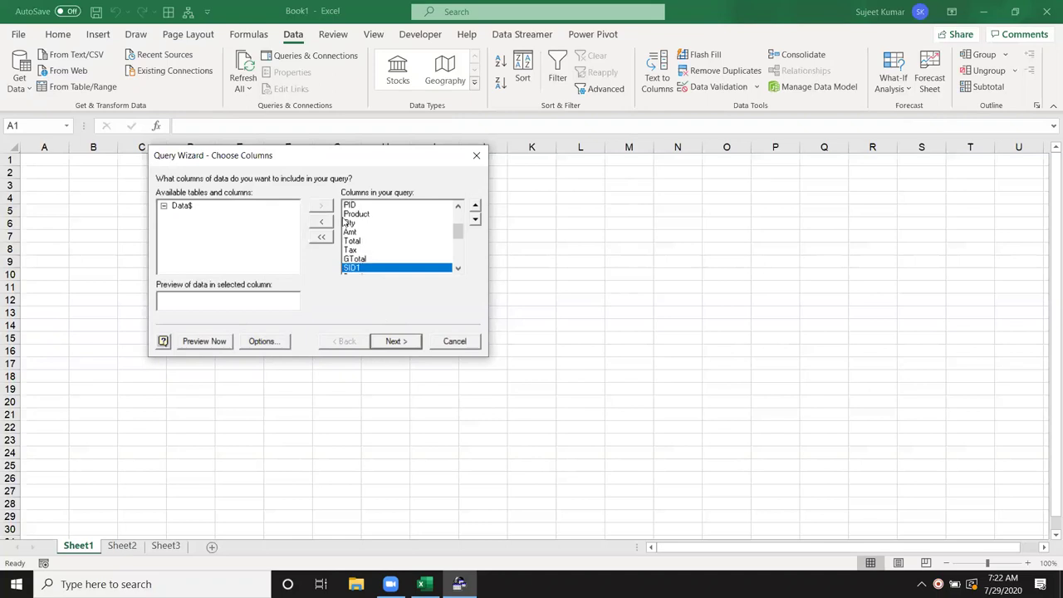
# - Remove the duplicate '1'-suffixed columns, SID1 through Total1, and advance to Filter Data
pyautogui.click(324, 224)
pyautogui.click(324, 225)
pyautogui.click(324, 224)
pyautogui.click(324, 224)
pyautogui.click(324, 224)
pyautogui.click(324, 224)
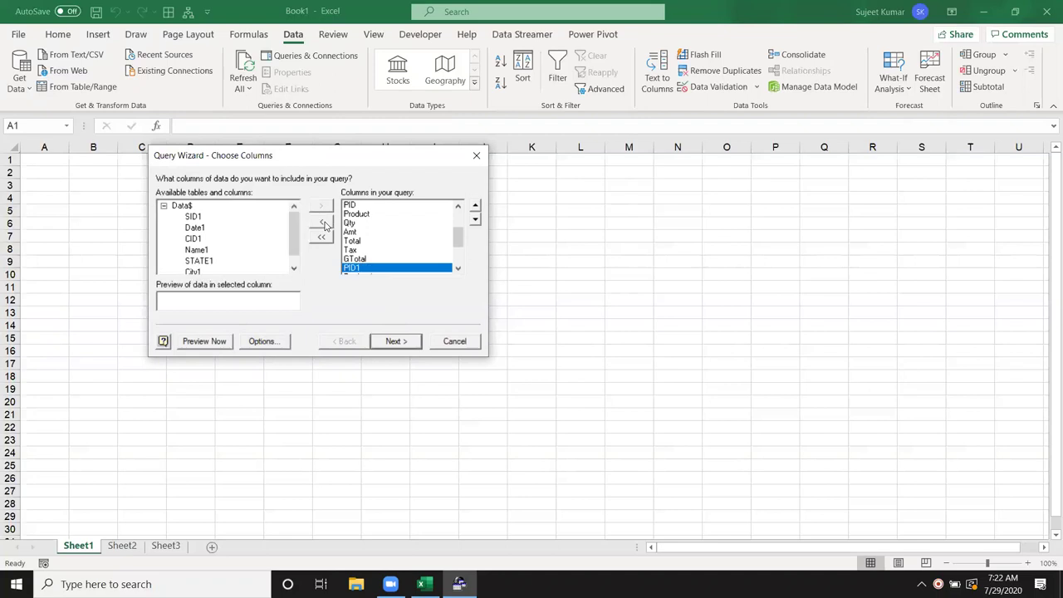
pyautogui.click(324, 224)
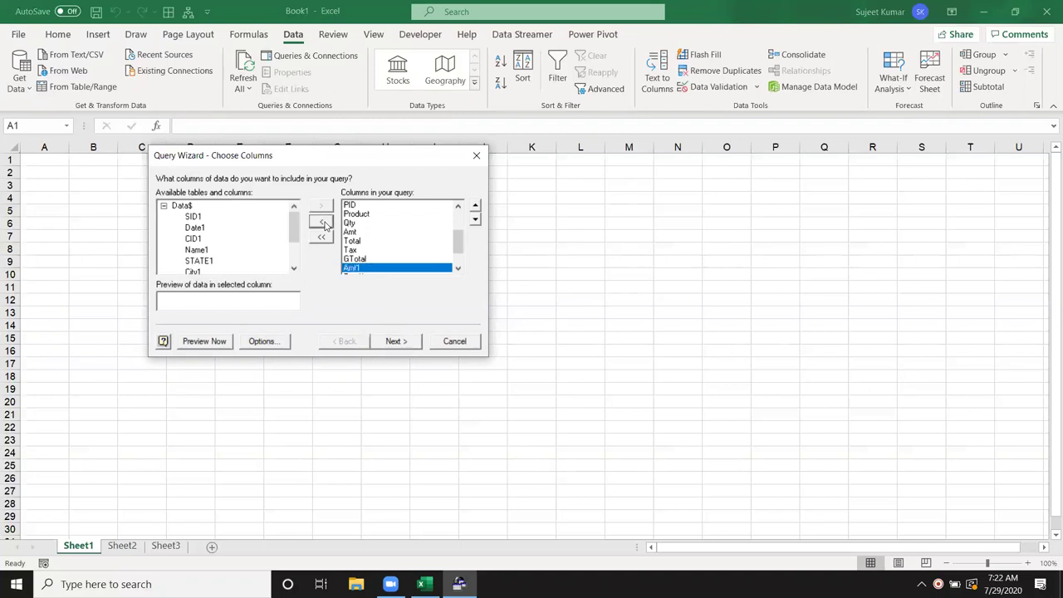
pyautogui.click(324, 224)
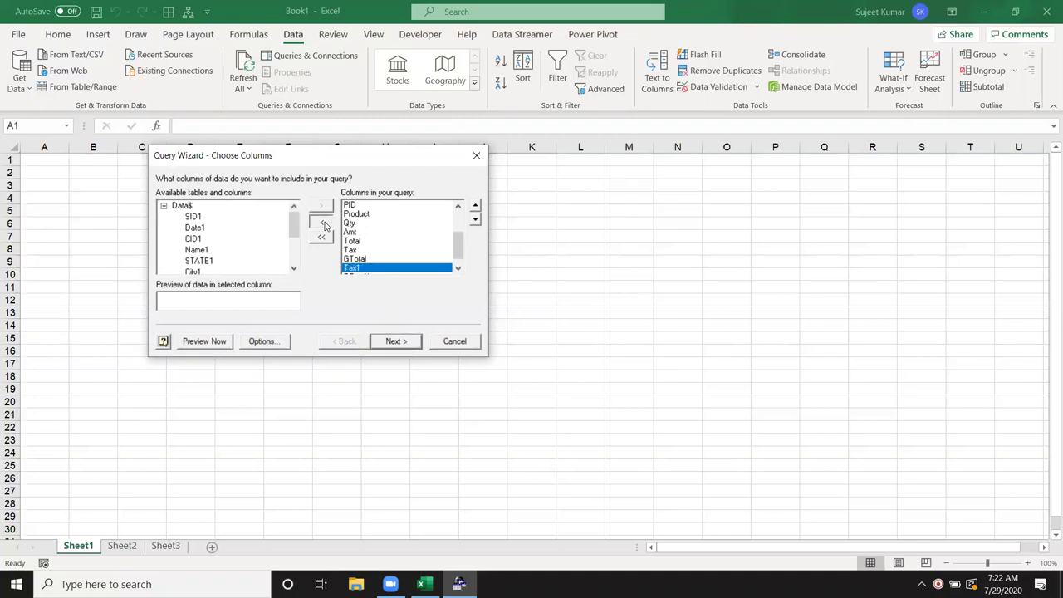
pyautogui.click(324, 224)
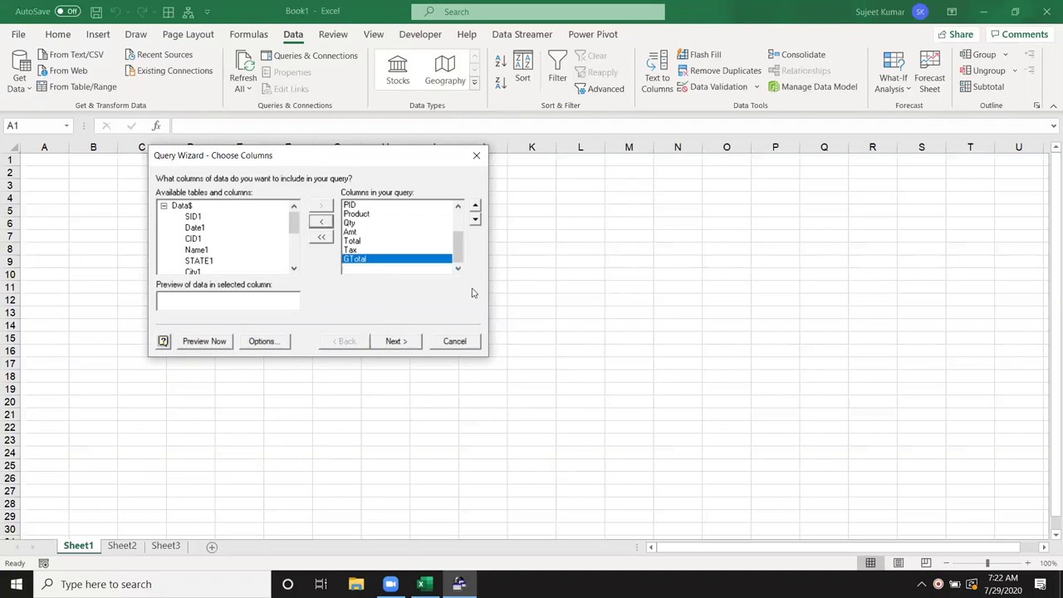
pyautogui.moveTo(455, 258); pyautogui.dragTo(459, 223)
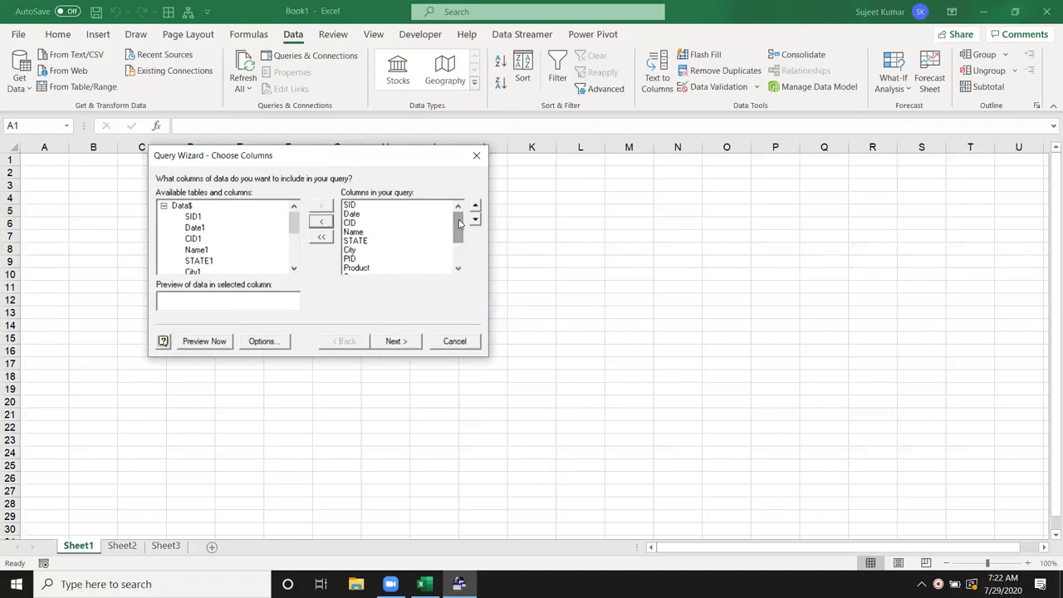
pyautogui.click(408, 342)
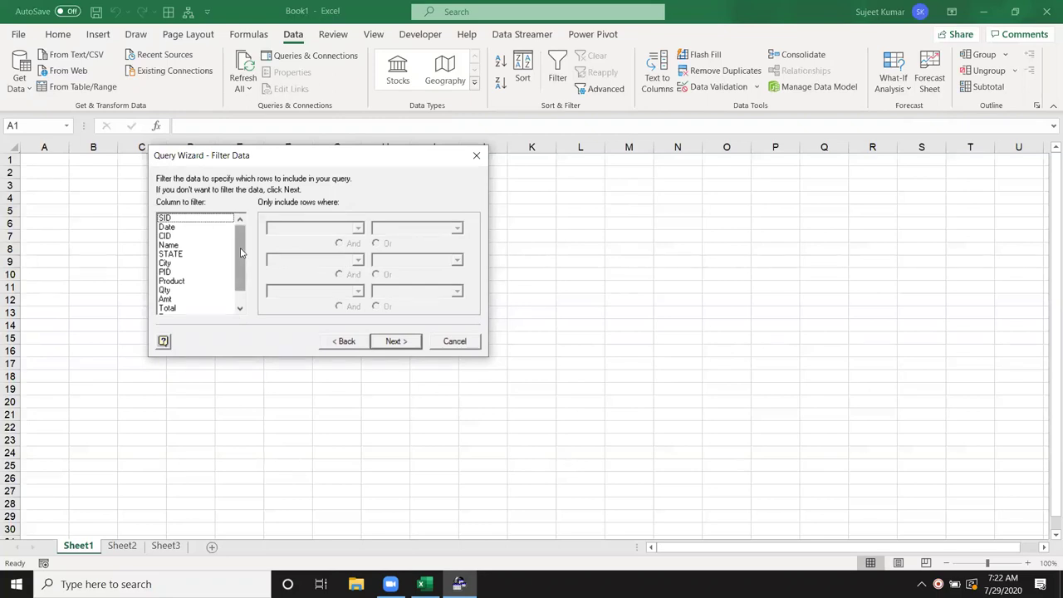
# - Skip filtering and sorting, finish, and import the results as a table at $A$1
pyautogui.click(410, 344)
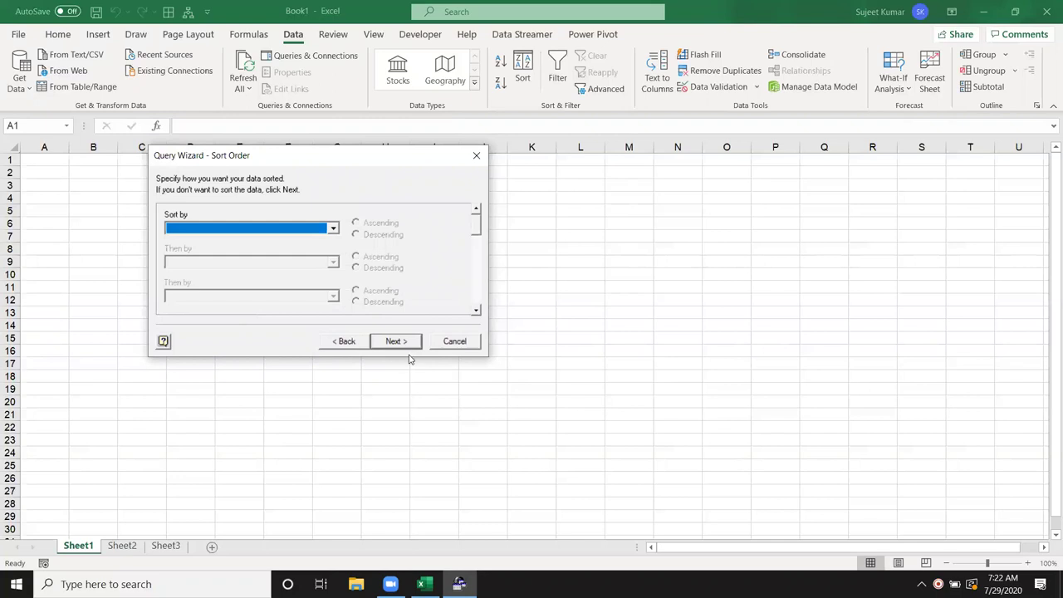
pyautogui.click(407, 350)
pyautogui.click(407, 350)
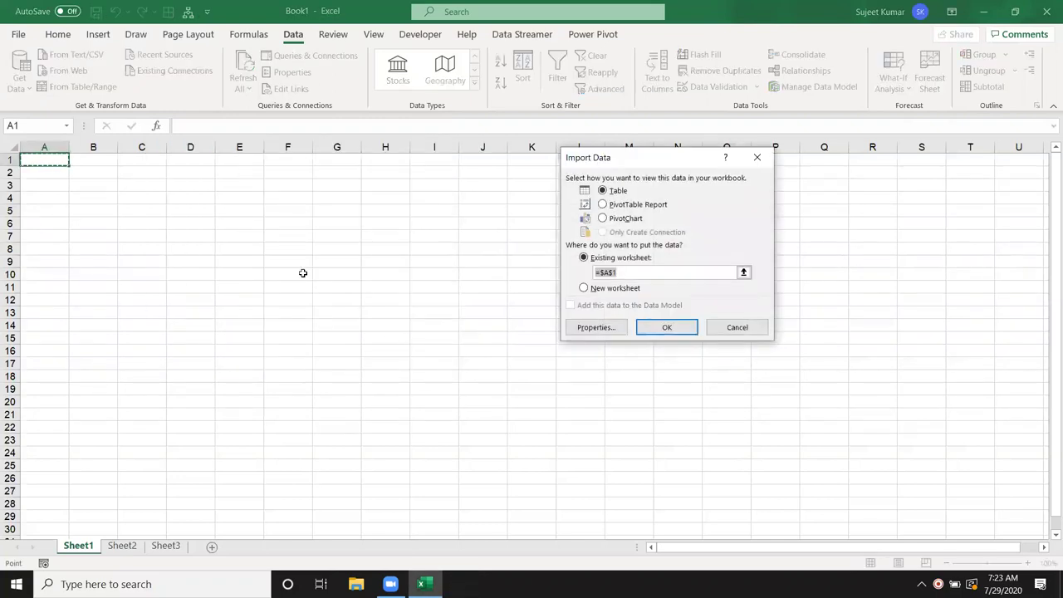
pyautogui.click(676, 327)
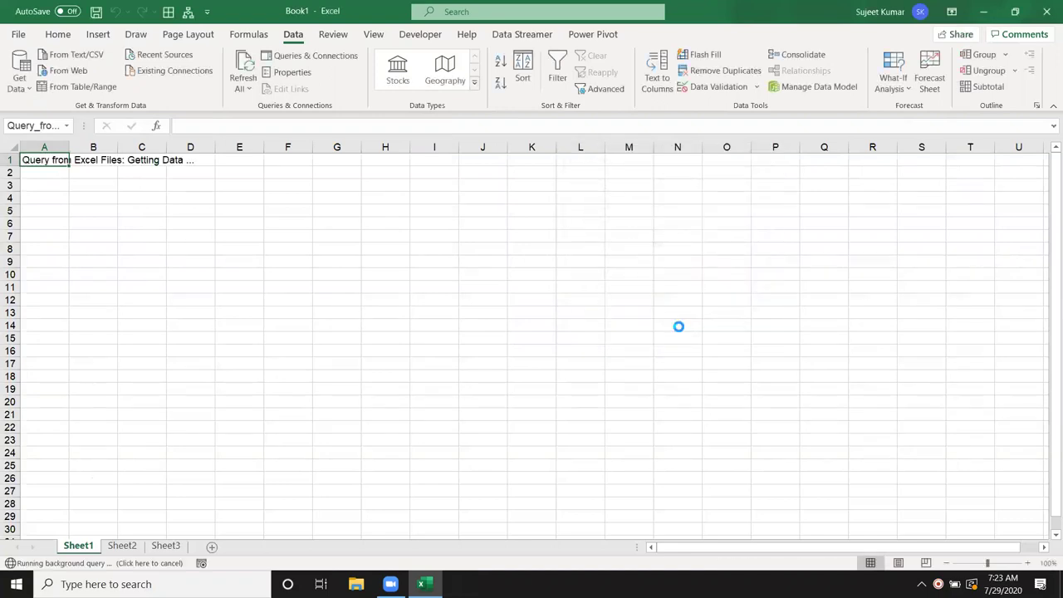
# - Inspect the loaded SID-to-GTotal sales table, checking records in the City column
pyautogui.click(449, 176)
pyautogui.scroll(-5, 443, 236)
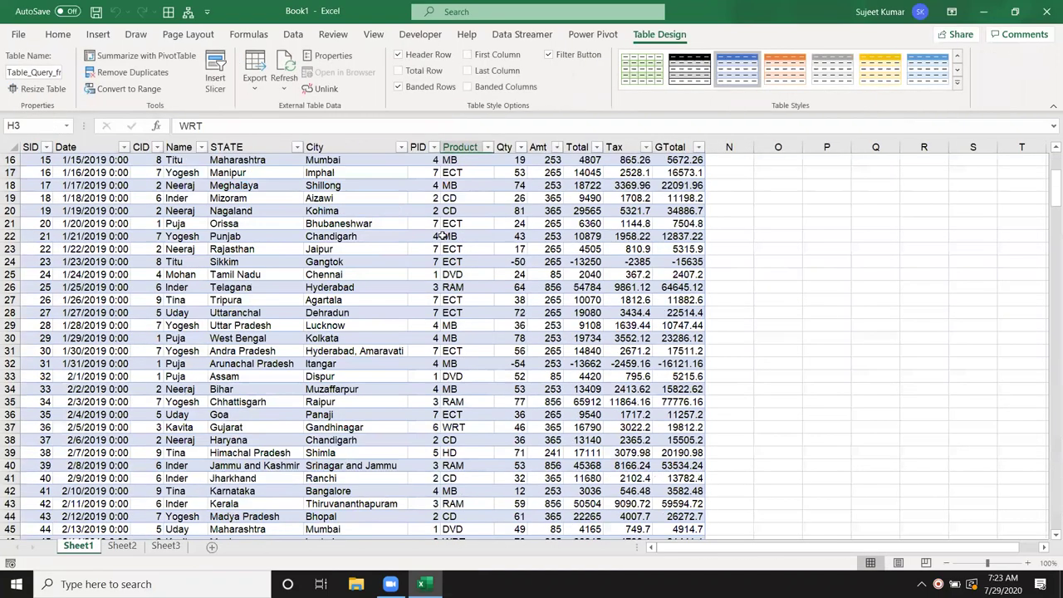
pyautogui.scroll(5, 443, 236)
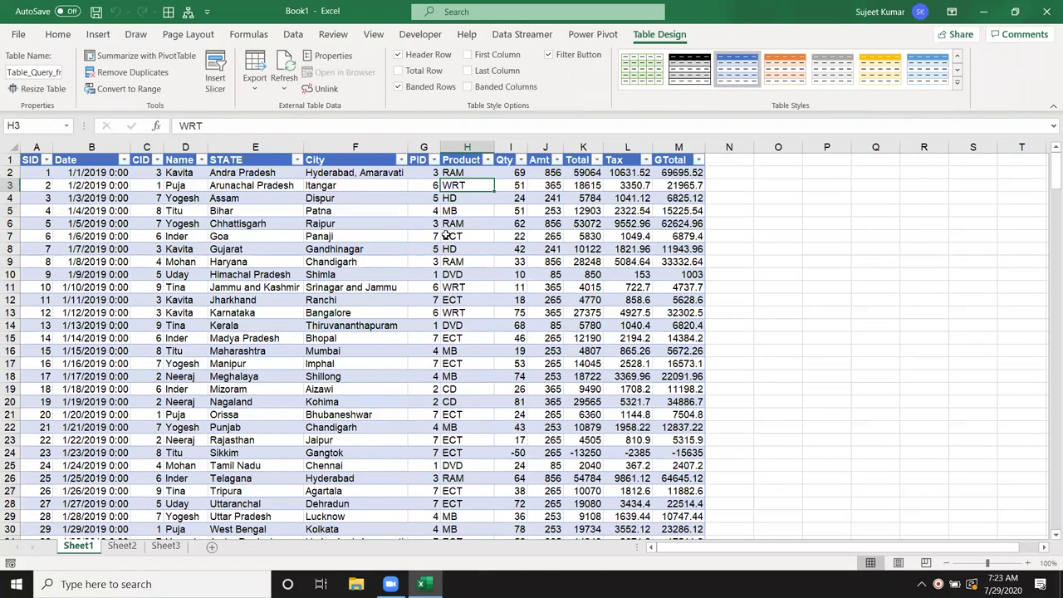
pyautogui.moveTo(158, 198)
pyautogui.mouseDown()
pyautogui.moveTo(486, 297)
pyautogui.moveTo(687, 199)
pyautogui.mouseUp()
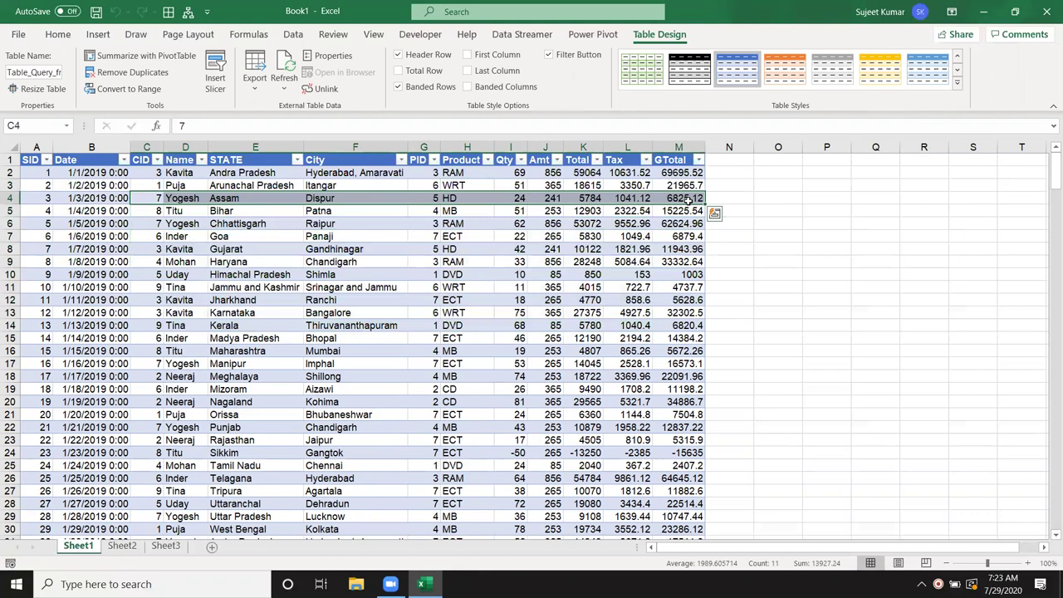
pyautogui.click(401, 228)
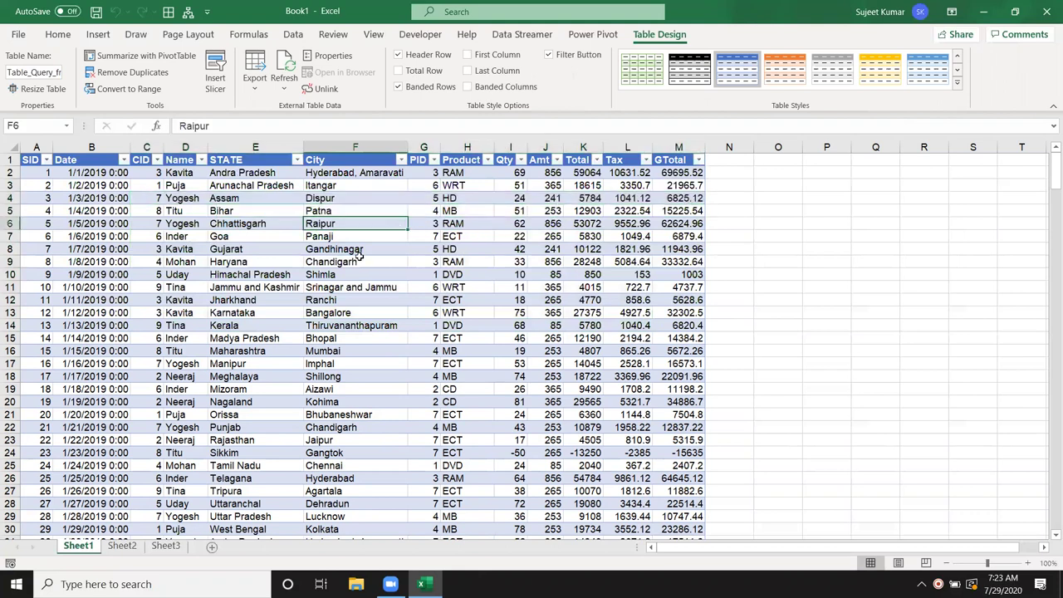
pyautogui.press('Up')
pyautogui.press('Up')
pyautogui.press('Up')
pyautogui.press('Up')
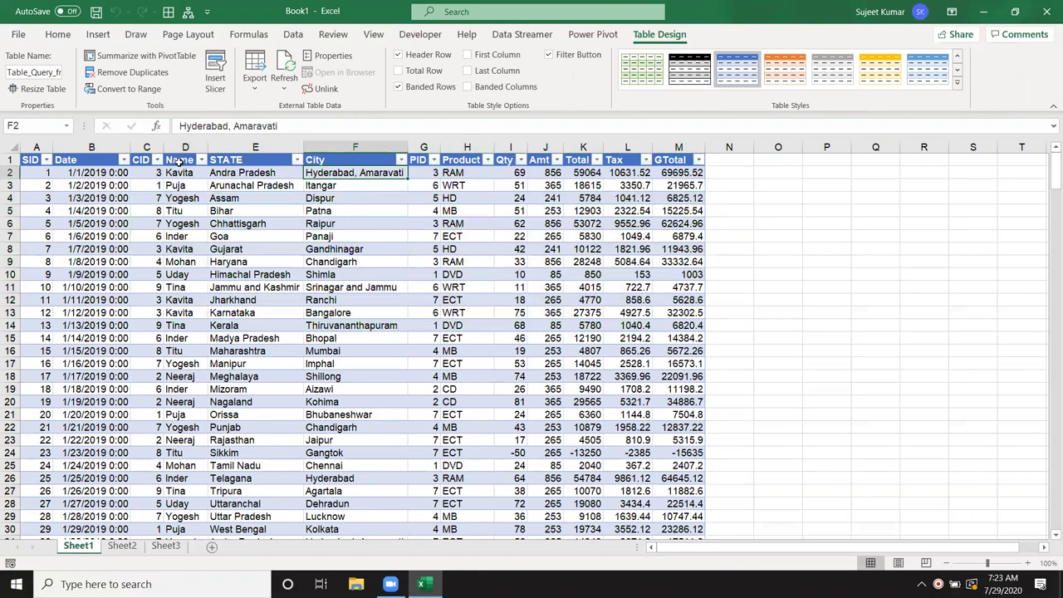
pyautogui.click(816, 161)
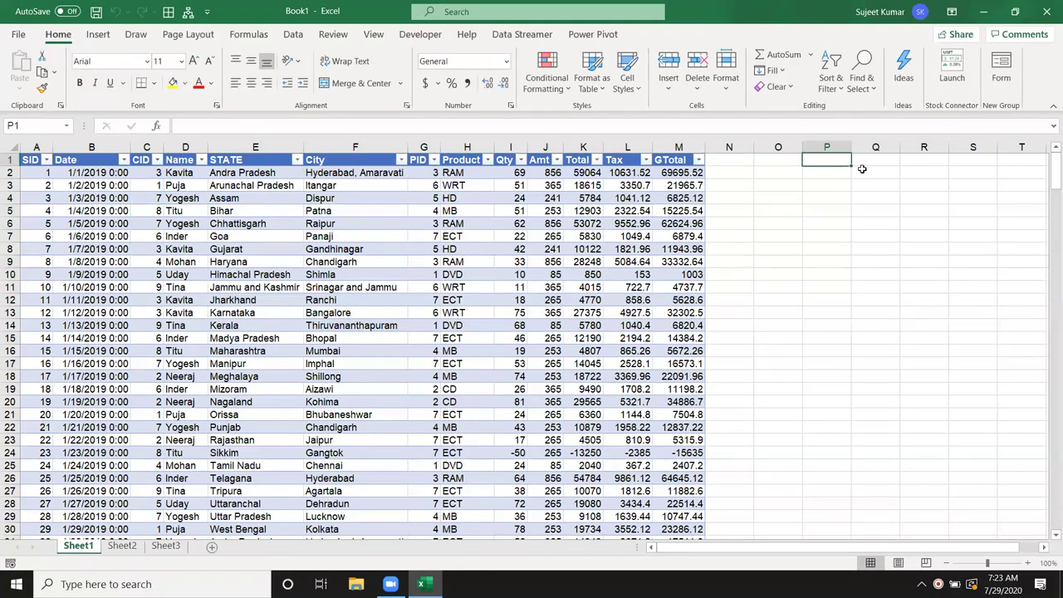
# - Label P1 'Name' and paste a copy of the table's Name column at R1
pyautogui.write('N')
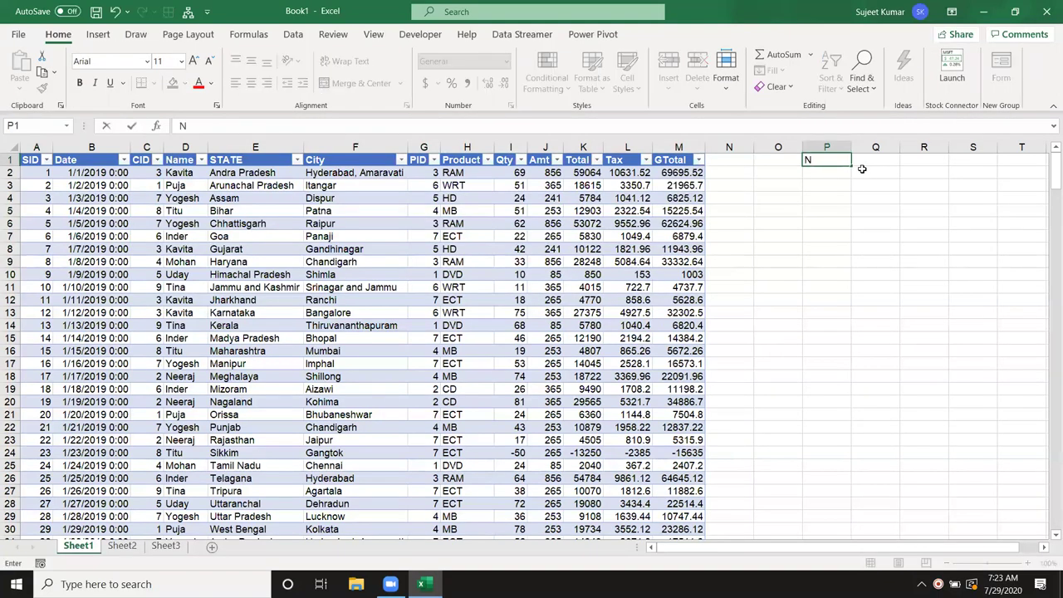
pyautogui.write('ame')
pyautogui.press('Tab')
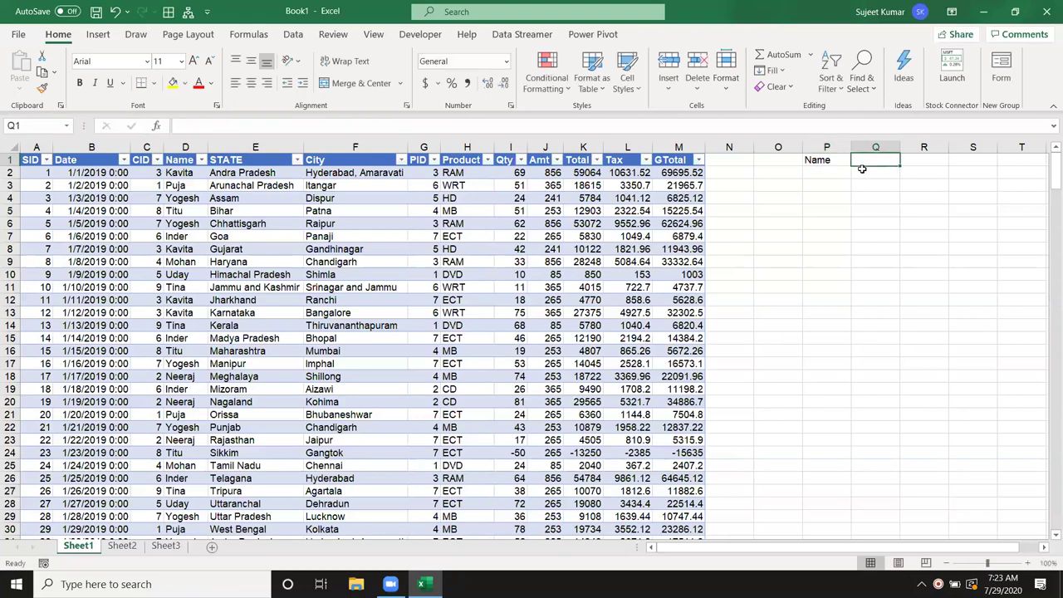
pyautogui.click(191, 147)
pyautogui.hotkey('ctrl', 'c')
pyautogui.click(1045, 548)
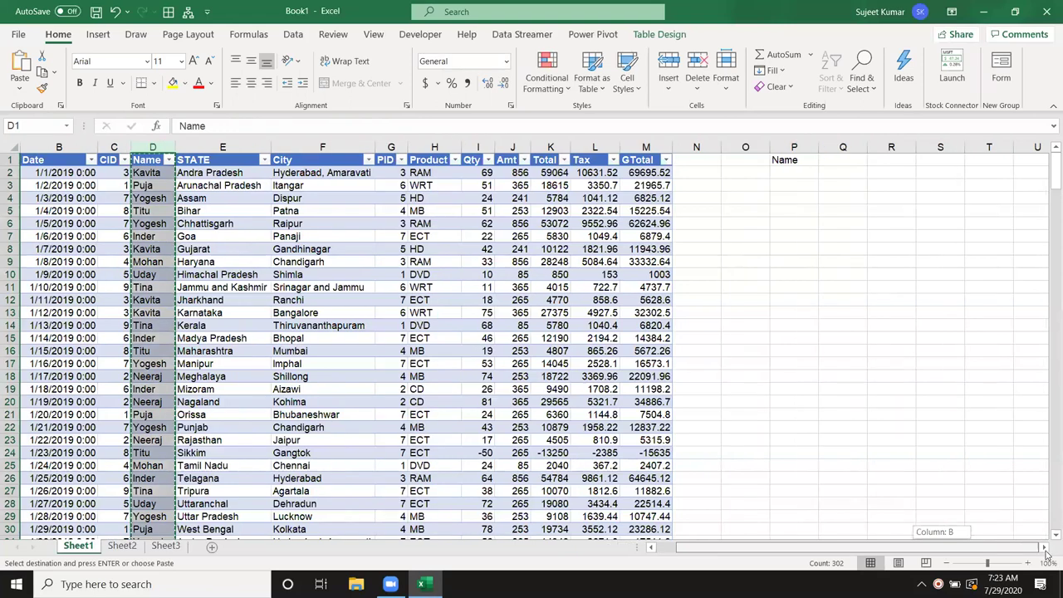
pyautogui.click(891, 160)
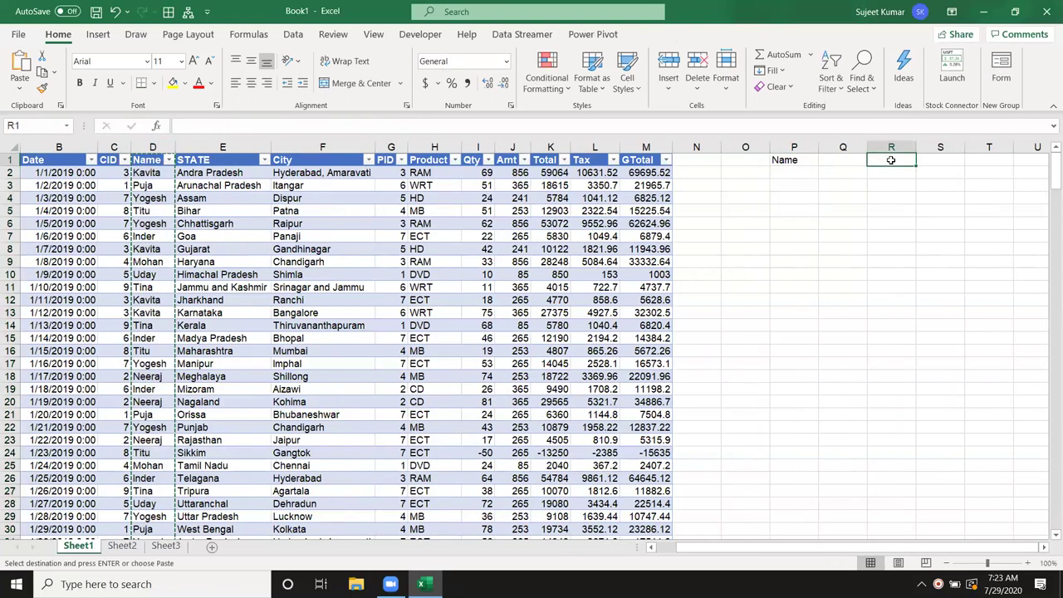
pyautogui.hotkey('ctrl', 'v')
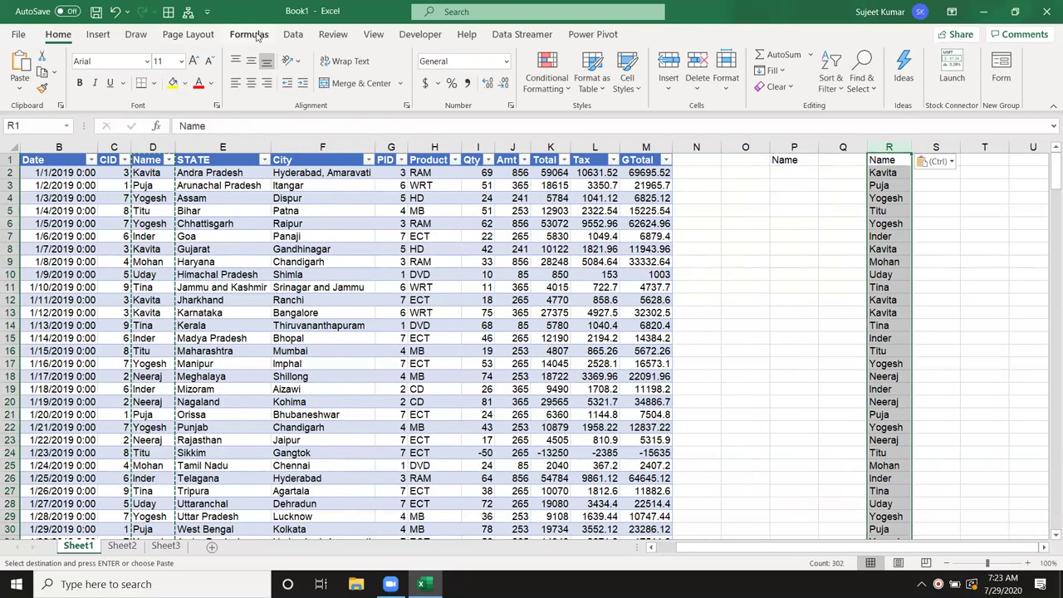
pyautogui.click(286, 35)
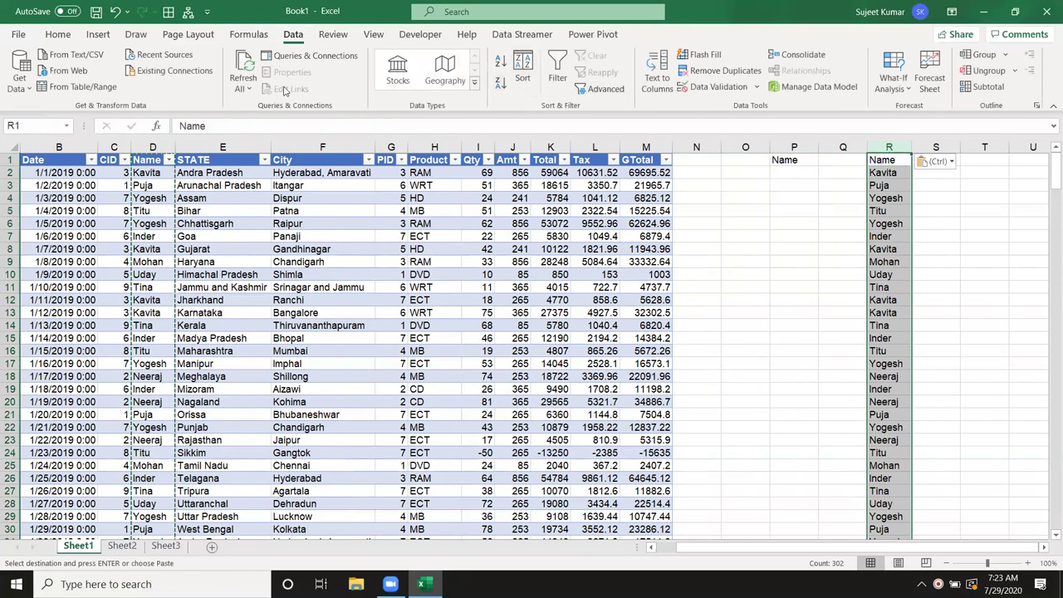
# - Remove duplicates from column R, leaving 10 unique names, and insert columns to shift them to U
pyautogui.click(706, 74)
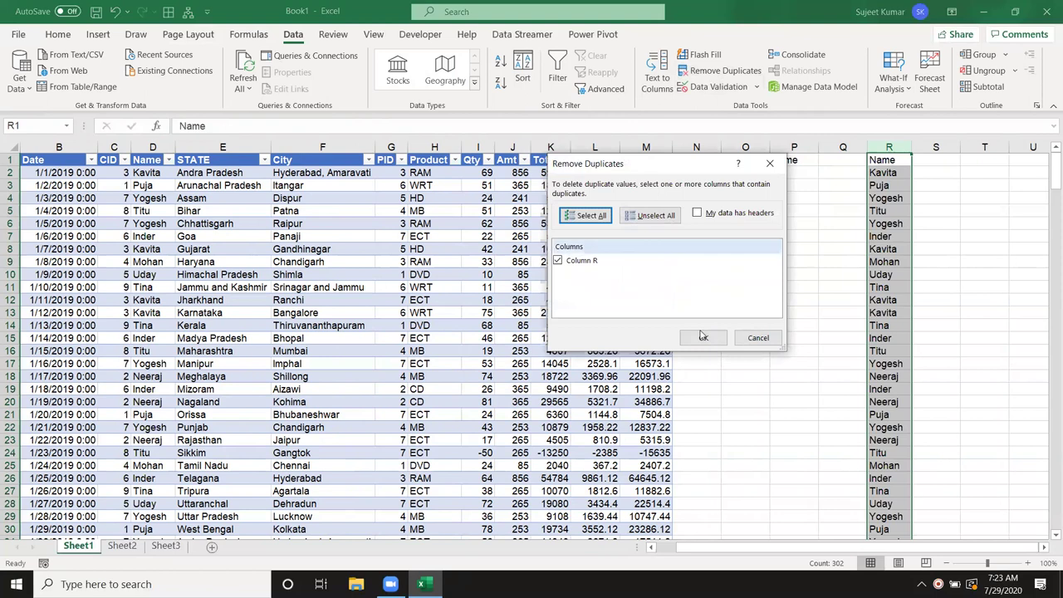
pyautogui.click(704, 338)
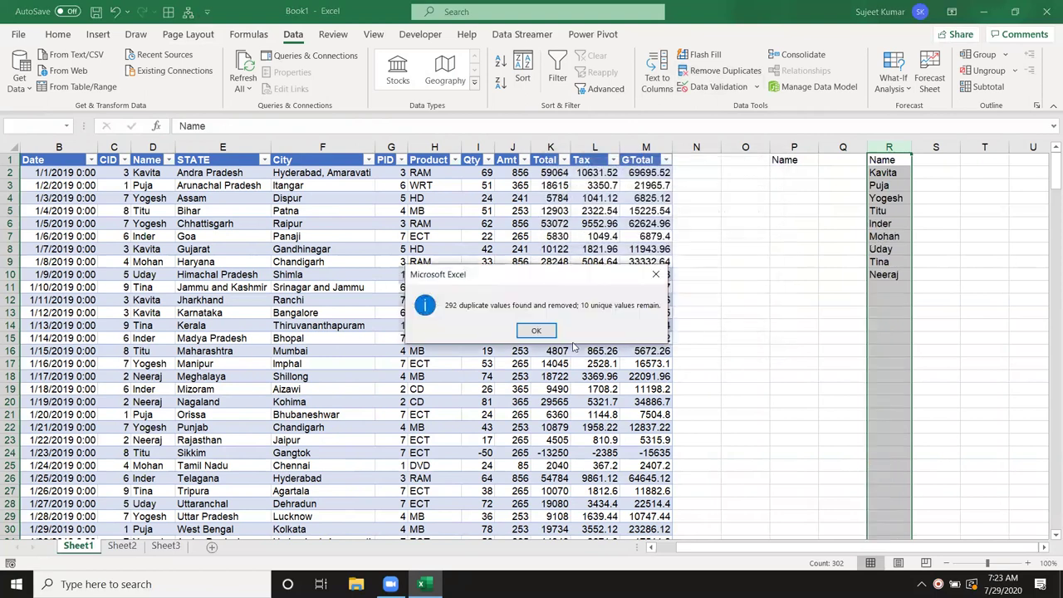
pyautogui.click(536, 331)
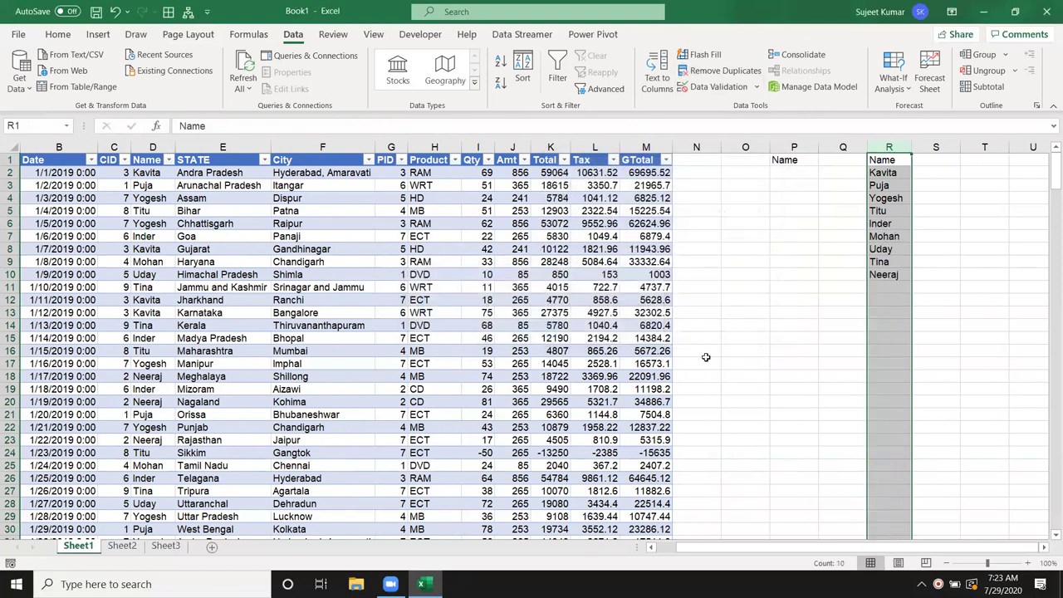
pyautogui.click(854, 346)
pyautogui.click(797, 160)
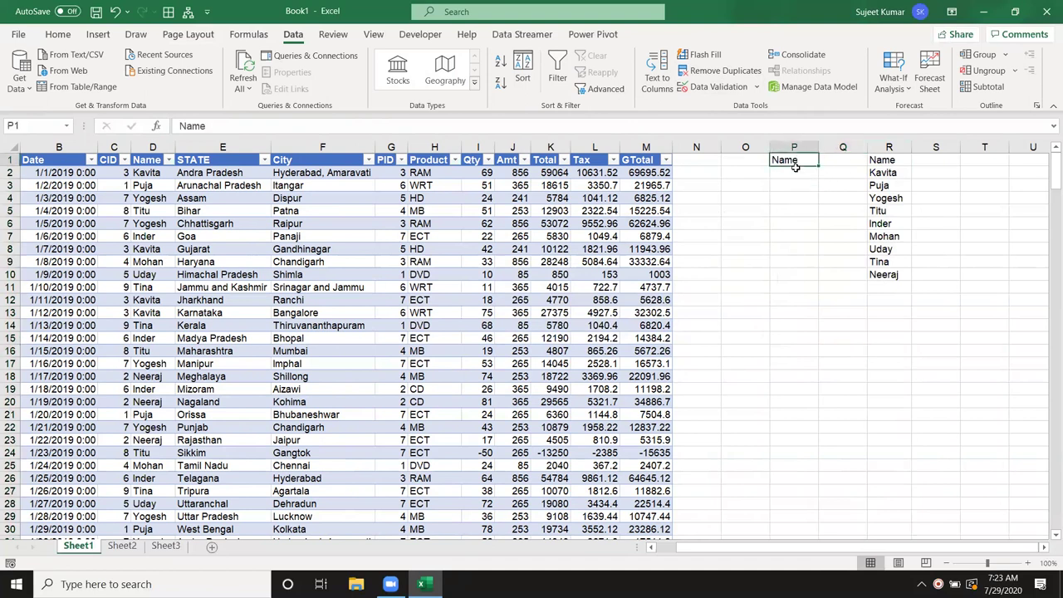
pyautogui.click(889, 149)
pyautogui.hotkey('ctrl', 'shift', '+')
pyautogui.hotkey('ctrl', 'shift', '+')
pyautogui.hotkey('ctrl', 'shift', '+')
pyautogui.click(844, 161)
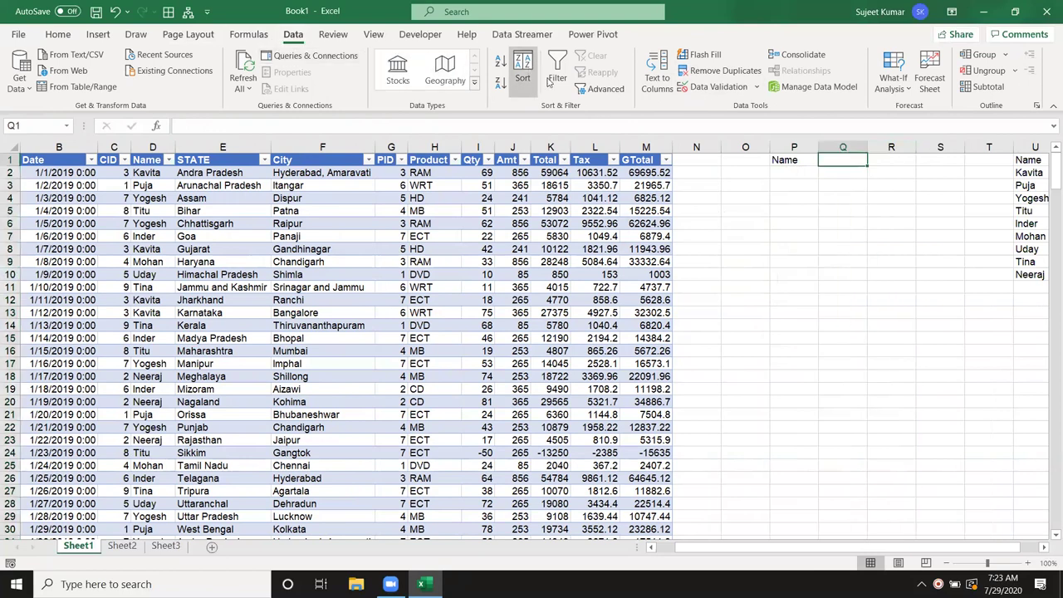
# - Add a List data validation to Q1 with source $U$2:$U$10
pyautogui.click(712, 86)
pyautogui.click(621, 212)
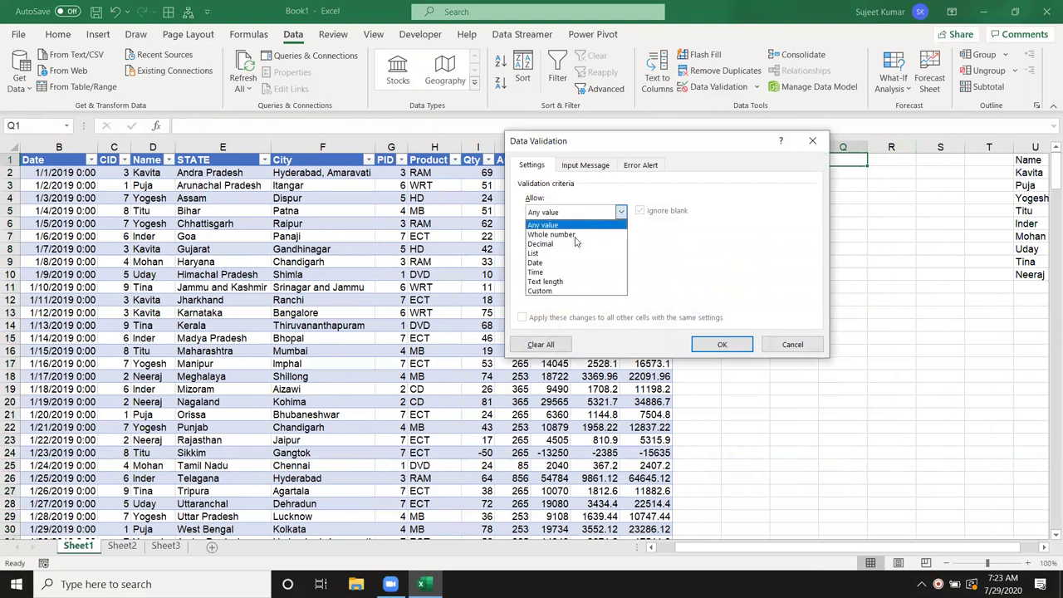
pyautogui.click(571, 254)
pyautogui.click(627, 266)
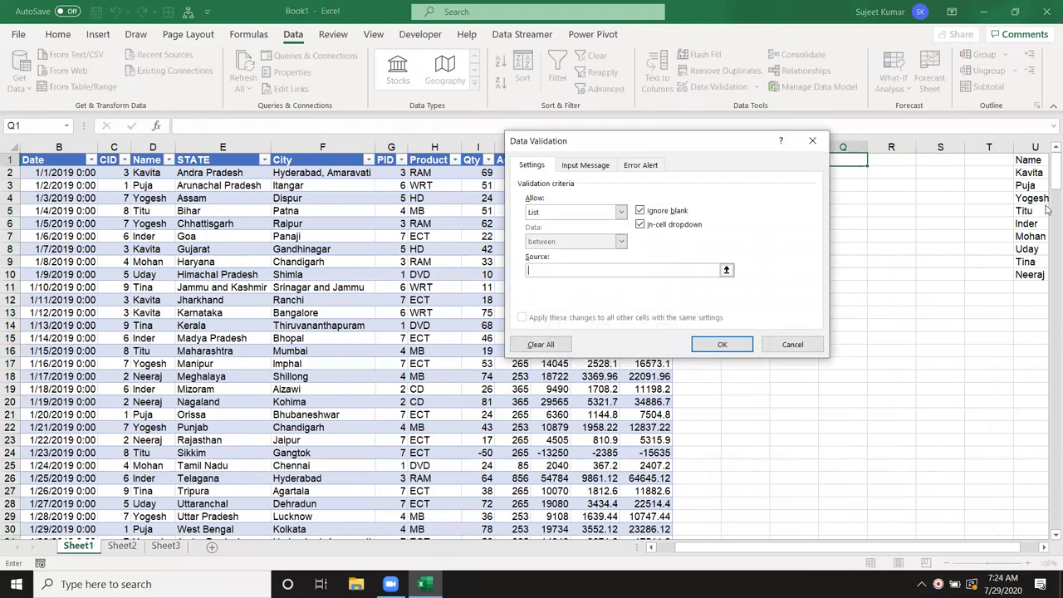
pyautogui.moveTo(1031, 172); pyautogui.dragTo(1030, 274)
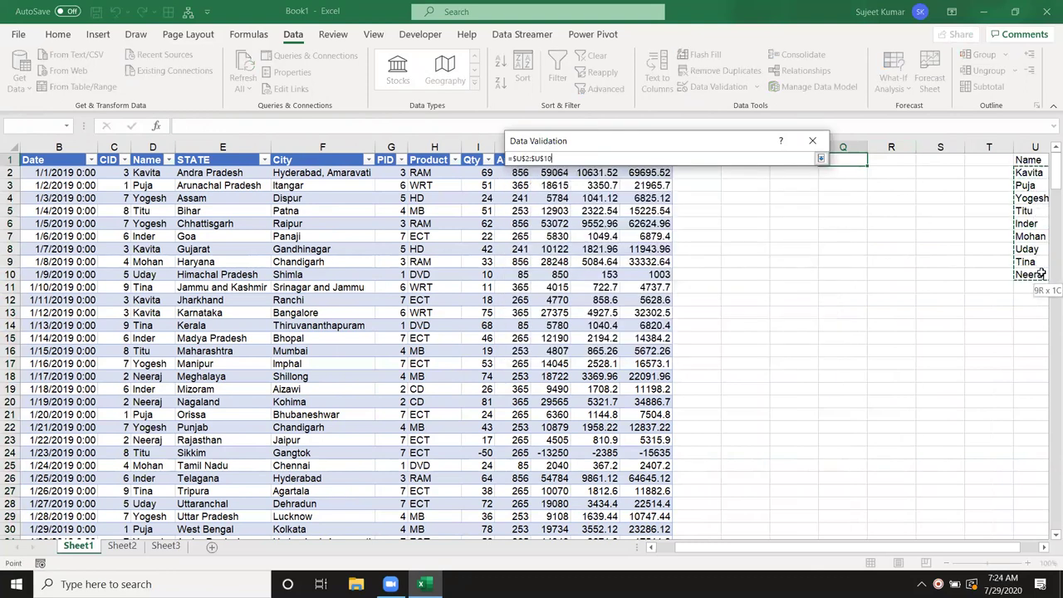
pyautogui.click(722, 344)
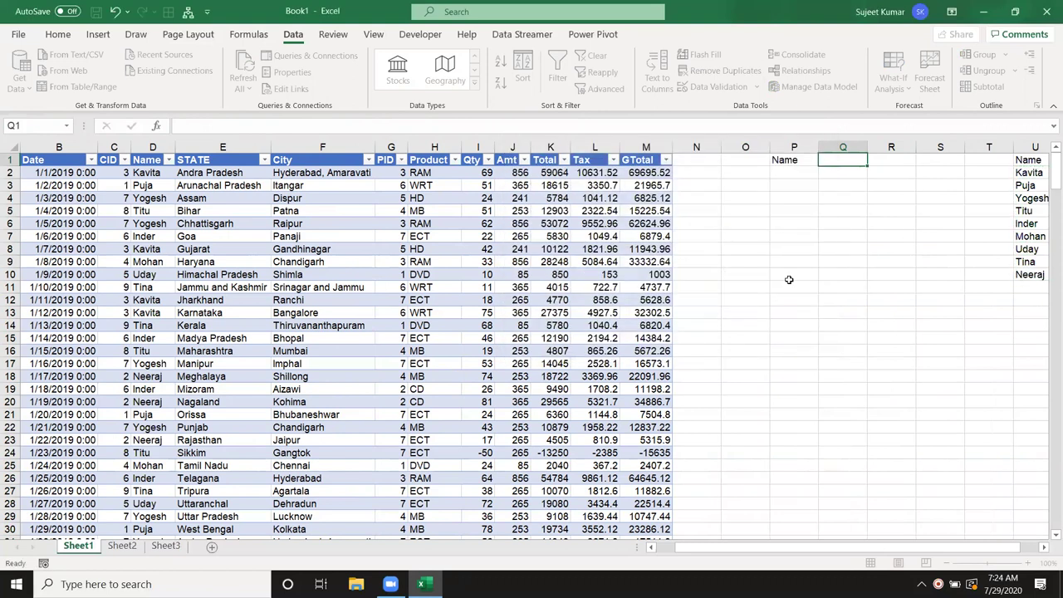
# - Set Q1's dropdown to Titu, then select a block of the table records
pyautogui.click(873, 159)
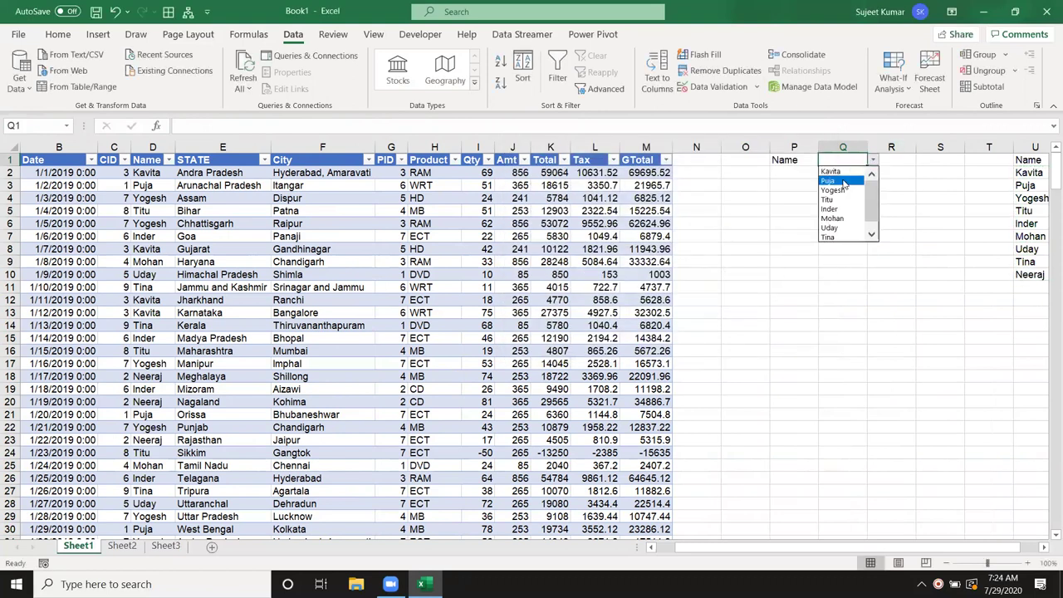
pyautogui.click(846, 181)
pyautogui.click(873, 159)
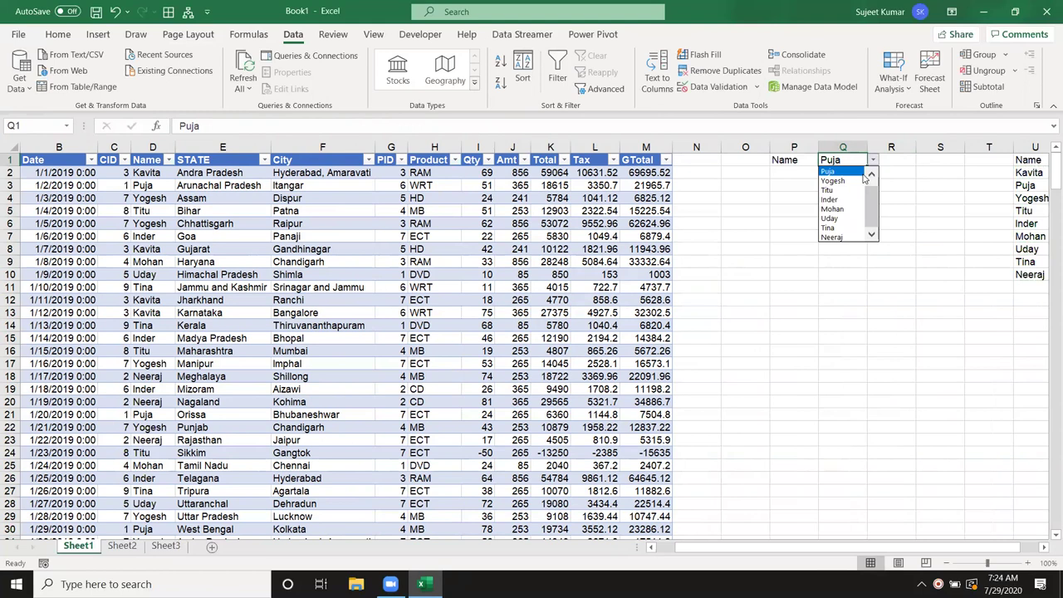
pyautogui.click(844, 192)
pyautogui.moveTo(70, 185); pyautogui.dragTo(601, 308)
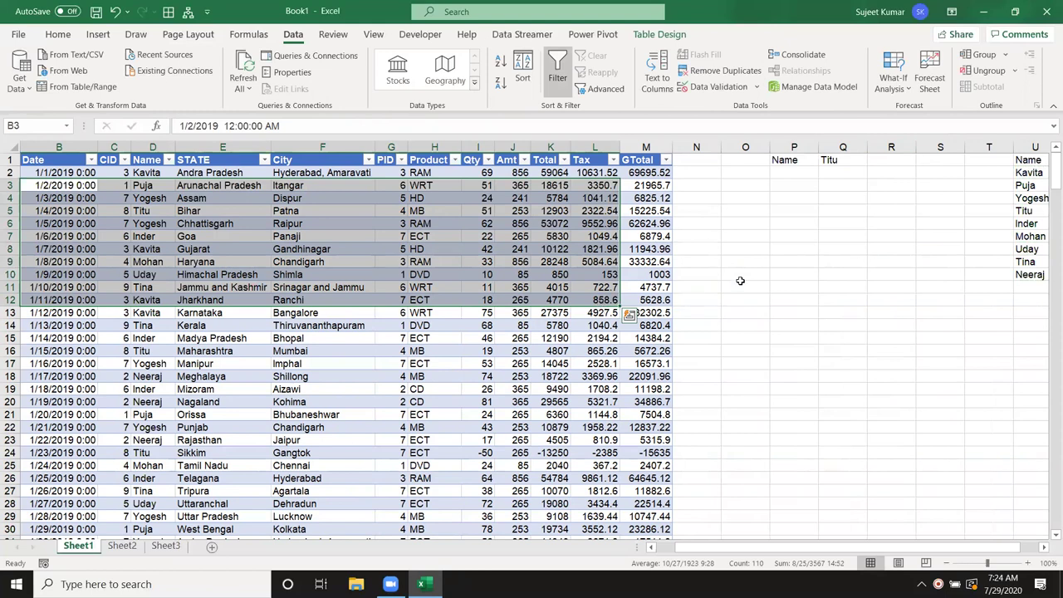
# - Delete columns A through M holding the loaded sales table
pyautogui.click(711, 211)
pyautogui.moveTo(645, 141); pyautogui.dragTo(2, 128)
pyautogui.hotkey('ctrl', '-')
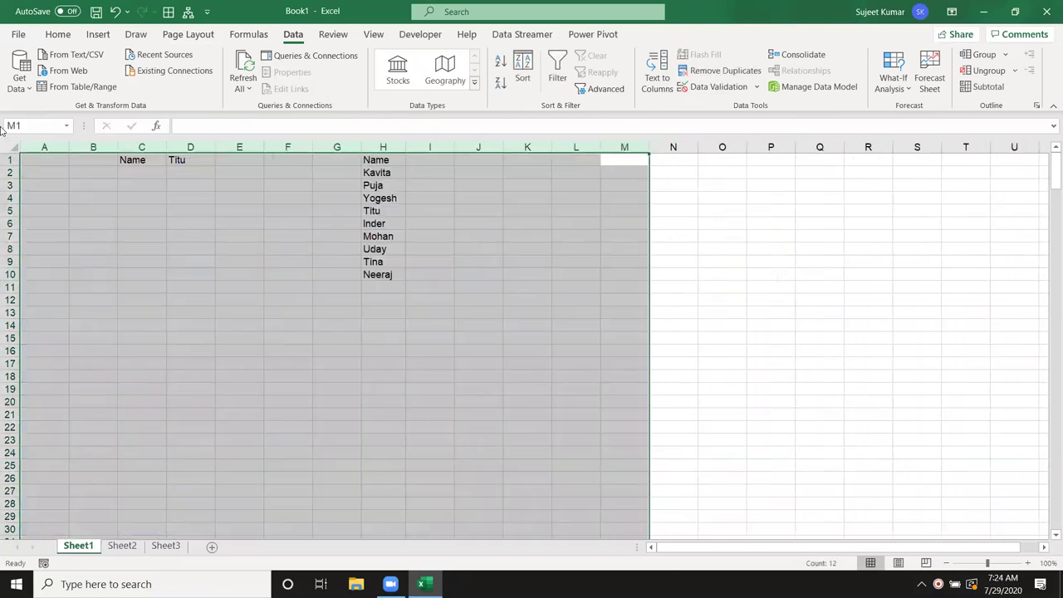
# - Insert blank columns before column A and select cell A1
pyautogui.click(54, 145)
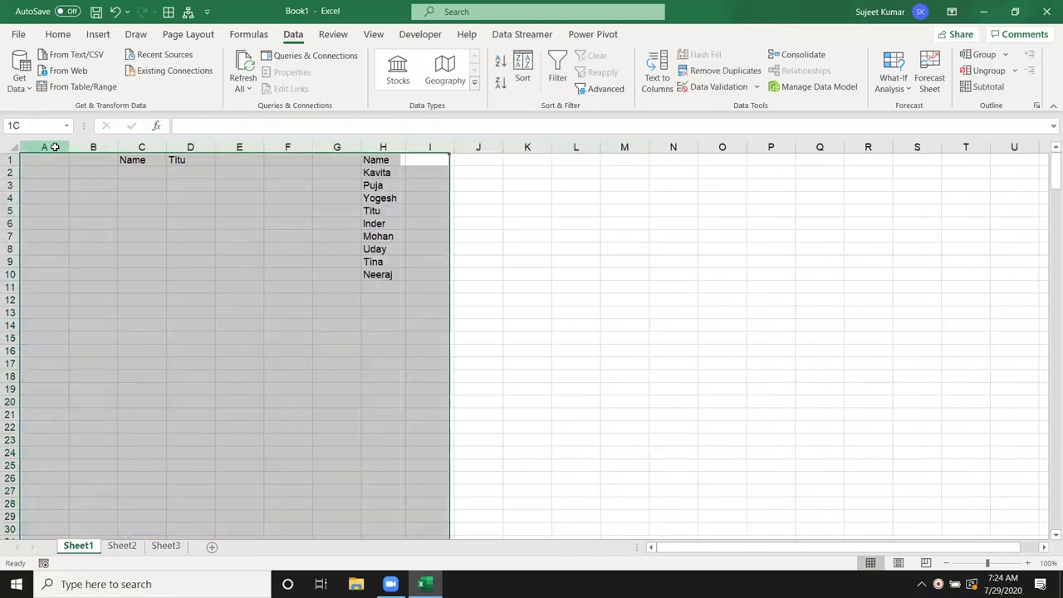
pyautogui.hotkey('ctrl', '+')
pyautogui.hotkey('ctrl', '+')
pyautogui.hotkey('ctrl', '+')
pyautogui.hotkey('ctrl', '+')
pyautogui.hotkey('ctrl', '+')
pyautogui.hotkey('ctrl', '+')
pyautogui.hotkey('ctrl', '+')
pyautogui.hotkey('ctrl', '+')
pyautogui.hotkey('ctrl', '+')
pyautogui.hotkey('ctrl', '+')
pyautogui.hotkey('ctrl', '+')
pyautogui.hotkey('ctrl', '+')
pyautogui.hotkey('ctrl', '+')
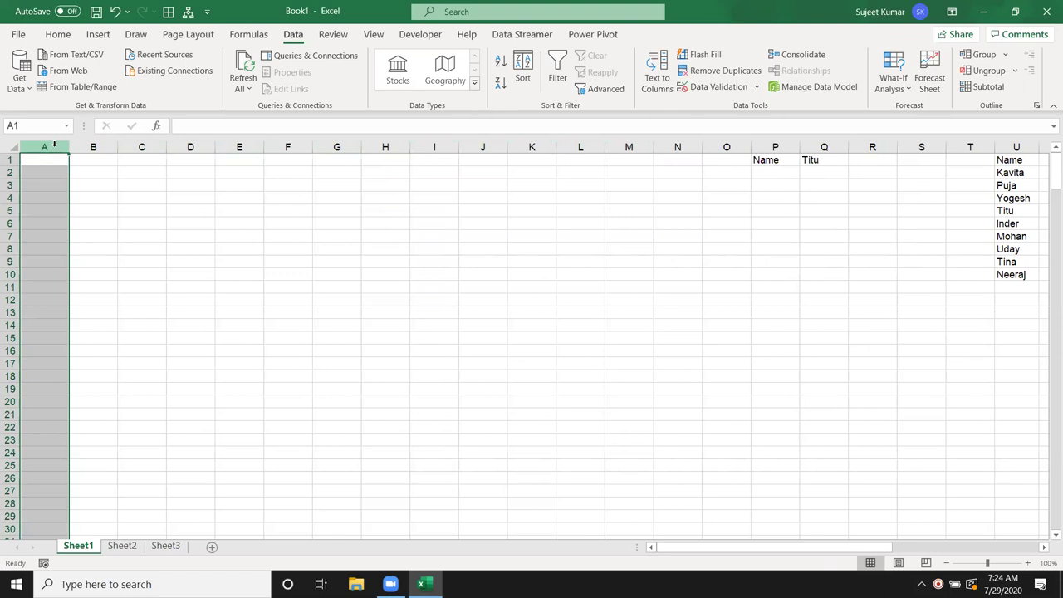
pyautogui.click(29, 165)
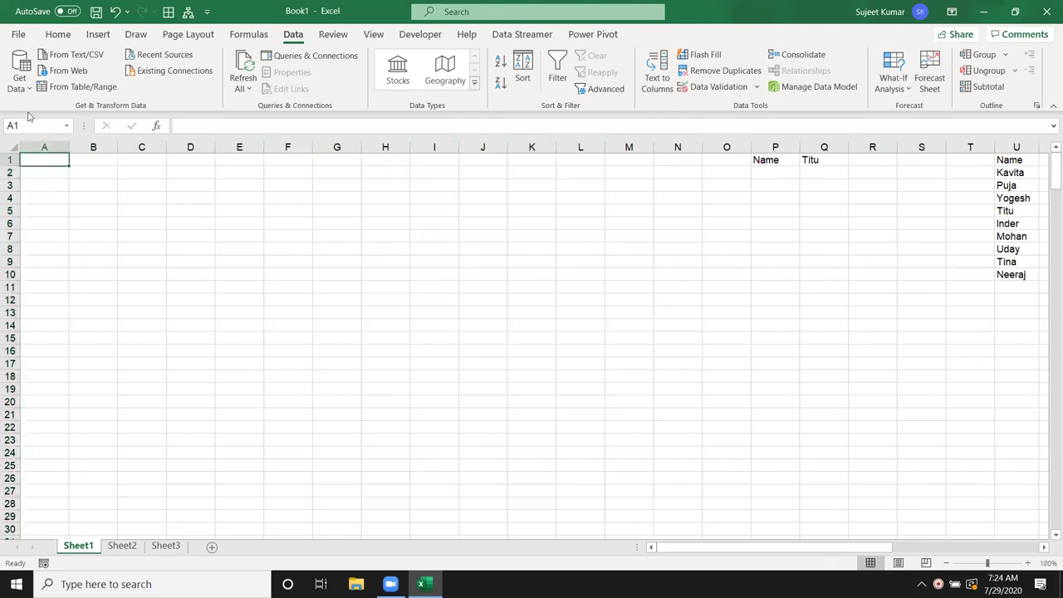
pyautogui.click(20, 83)
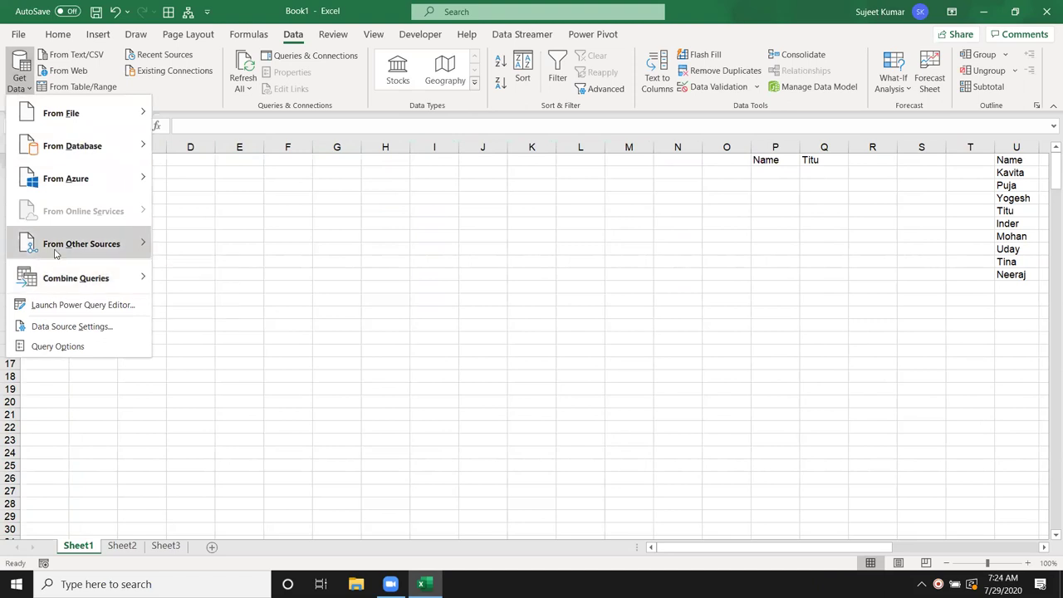
# - Start a Microsoft Query using the Excel Files source and the Data.xls workbook
pyautogui.moveTo(55, 254)
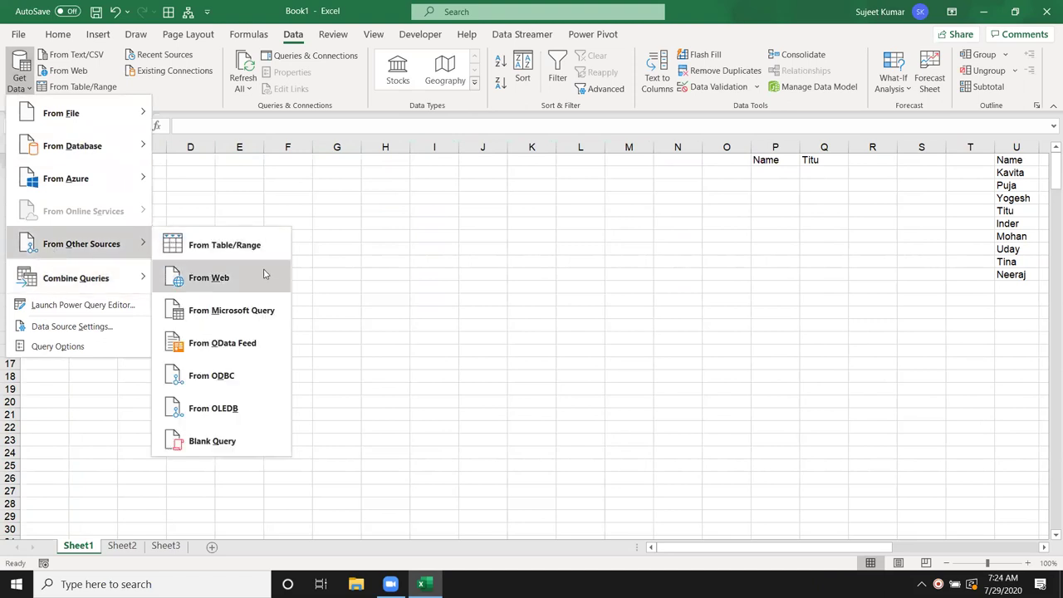
pyautogui.click(271, 315)
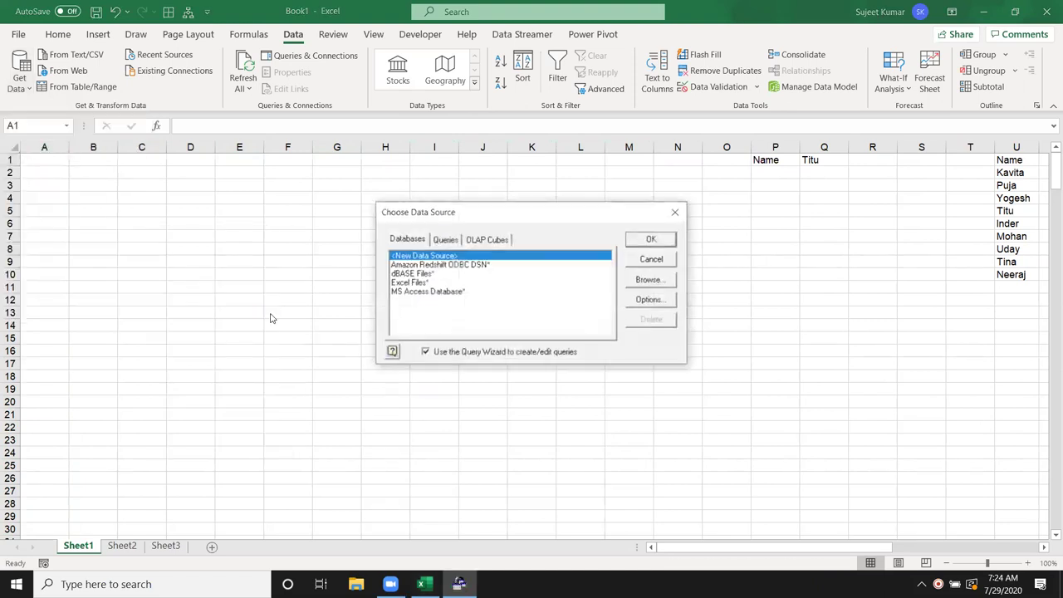
pyautogui.click(390, 283)
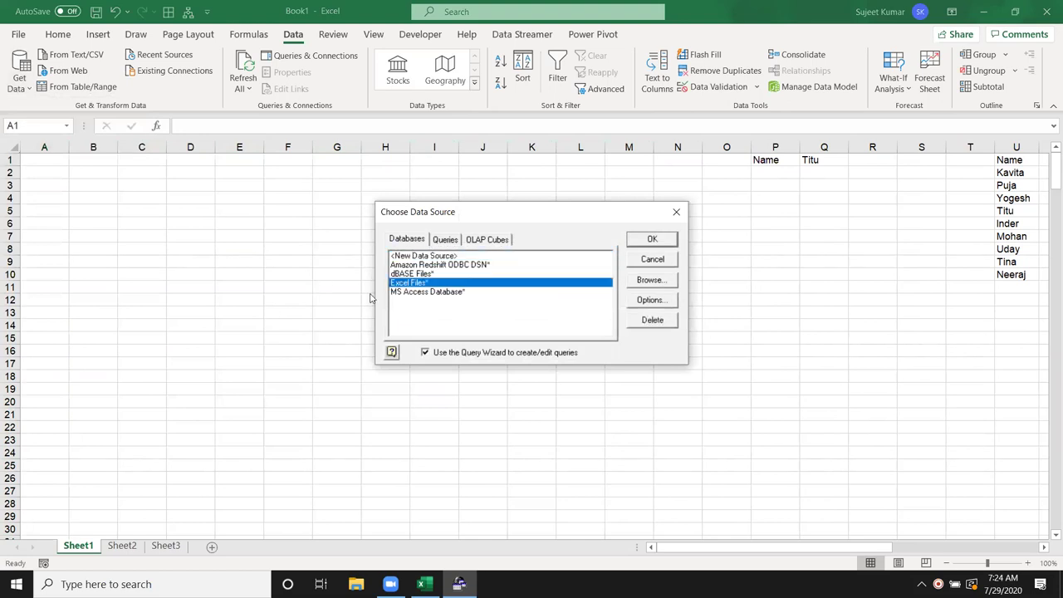
pyautogui.click(671, 241)
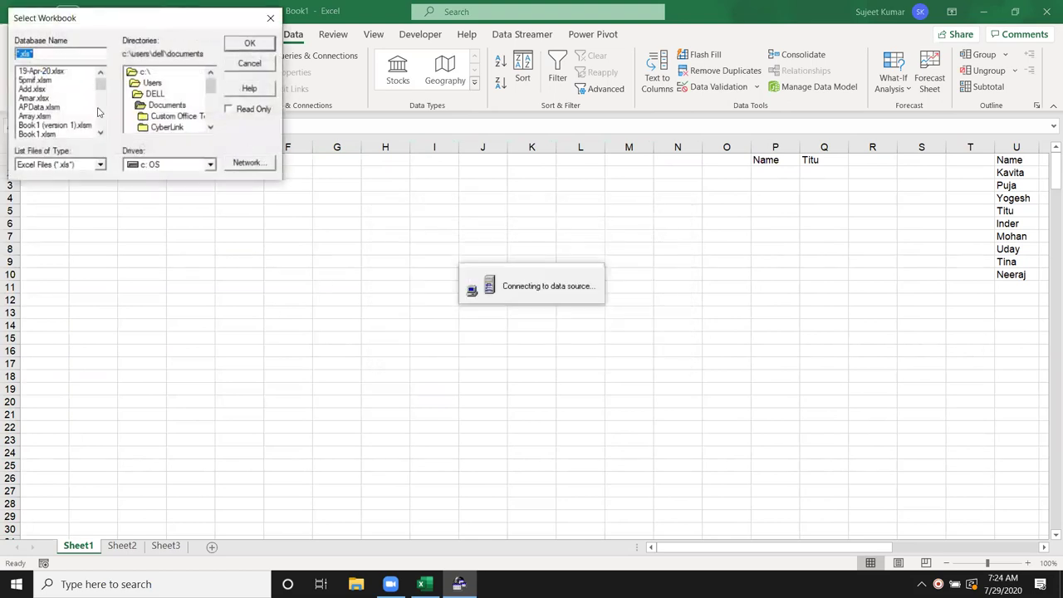
pyautogui.click(43, 116)
pyautogui.scroll(-1, 44, 119)
pyautogui.scroll(-1, 43, 122)
pyautogui.scroll(-1, 43, 120)
pyautogui.scroll(-1, 40, 121)
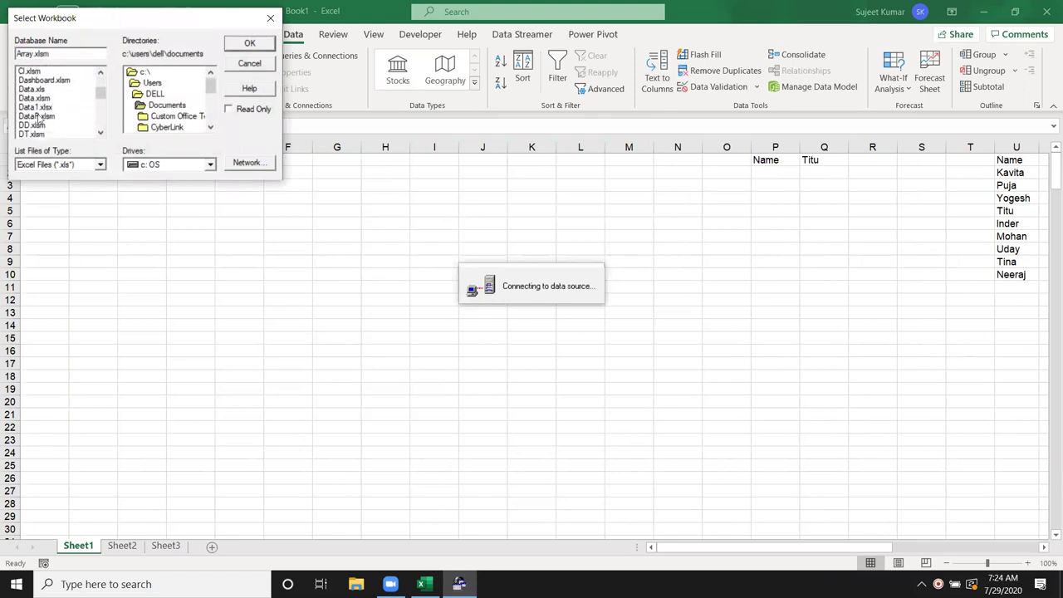
pyautogui.click(25, 89)
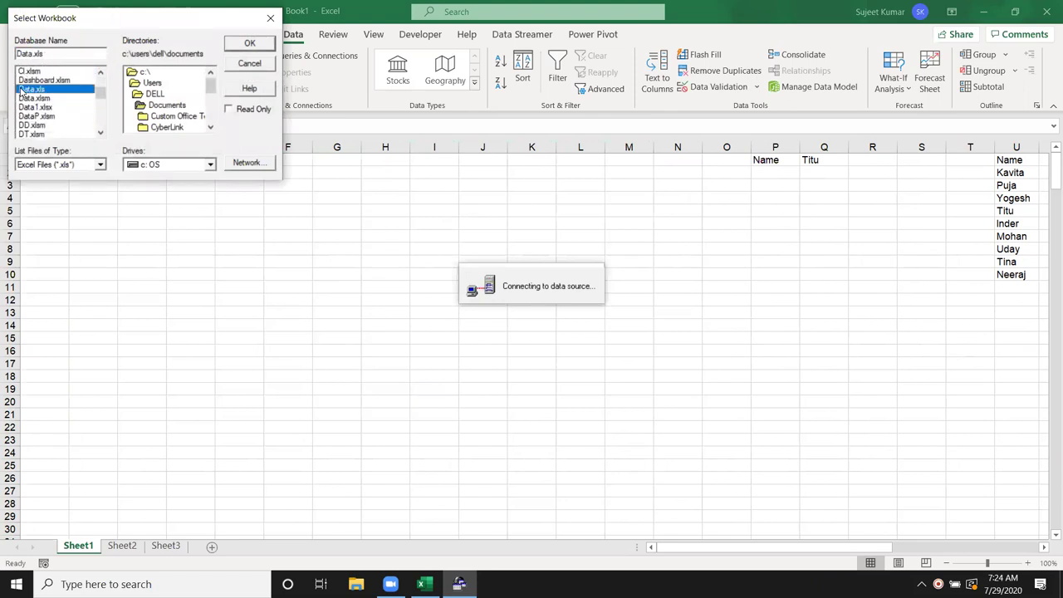
pyautogui.click(257, 46)
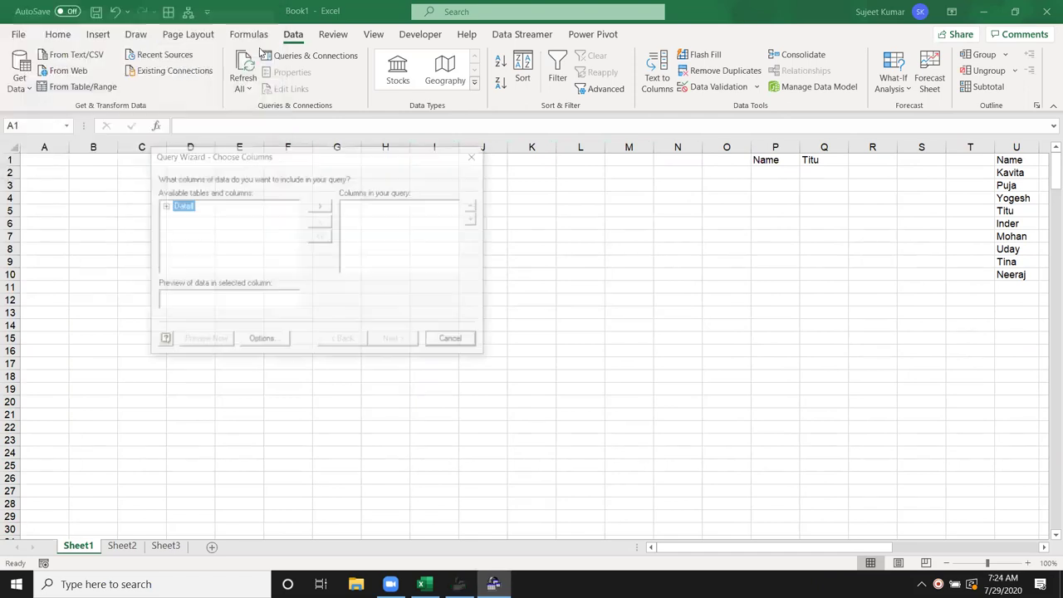
# - Add every Data$ column, SID through GTotal, to the query
pyautogui.click(165, 206)
pyautogui.click(190, 217)
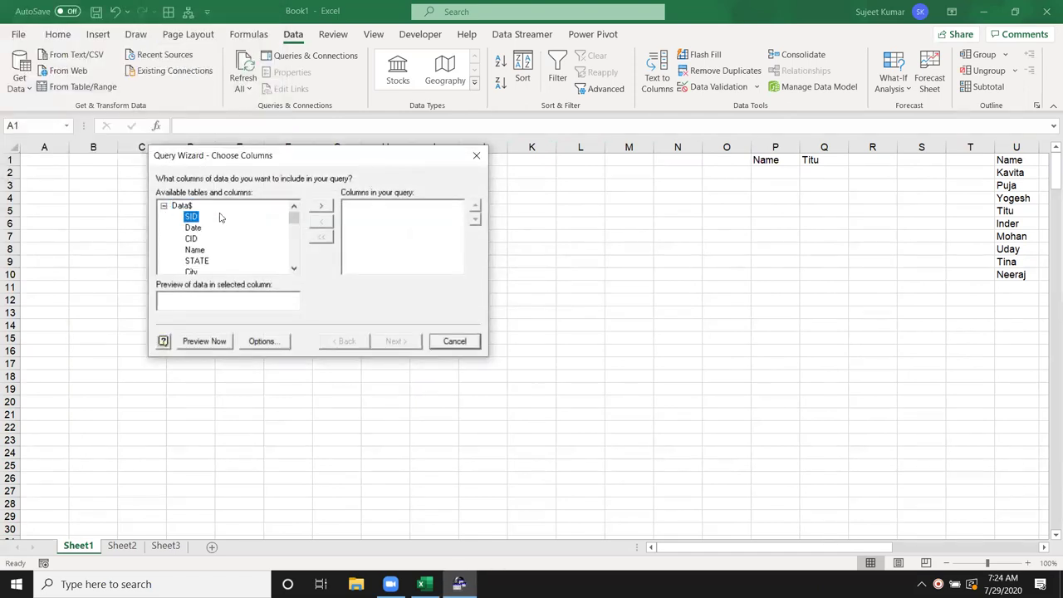
pyautogui.click(323, 207)
pyautogui.click(322, 208)
pyautogui.click(322, 208)
pyautogui.click(323, 207)
pyautogui.click(322, 207)
pyautogui.click(322, 208)
pyautogui.click(323, 207)
pyautogui.click(322, 207)
pyautogui.click(322, 208)
pyautogui.click(323, 208)
pyautogui.click(322, 208)
pyautogui.click(322, 208)
pyautogui.click(322, 208)
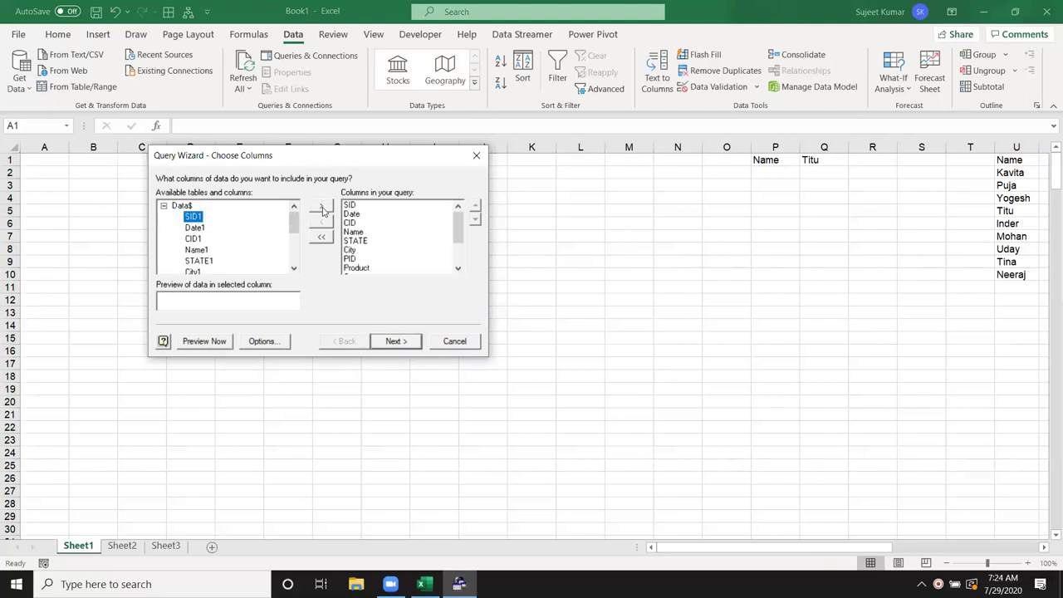
pyautogui.click(396, 348)
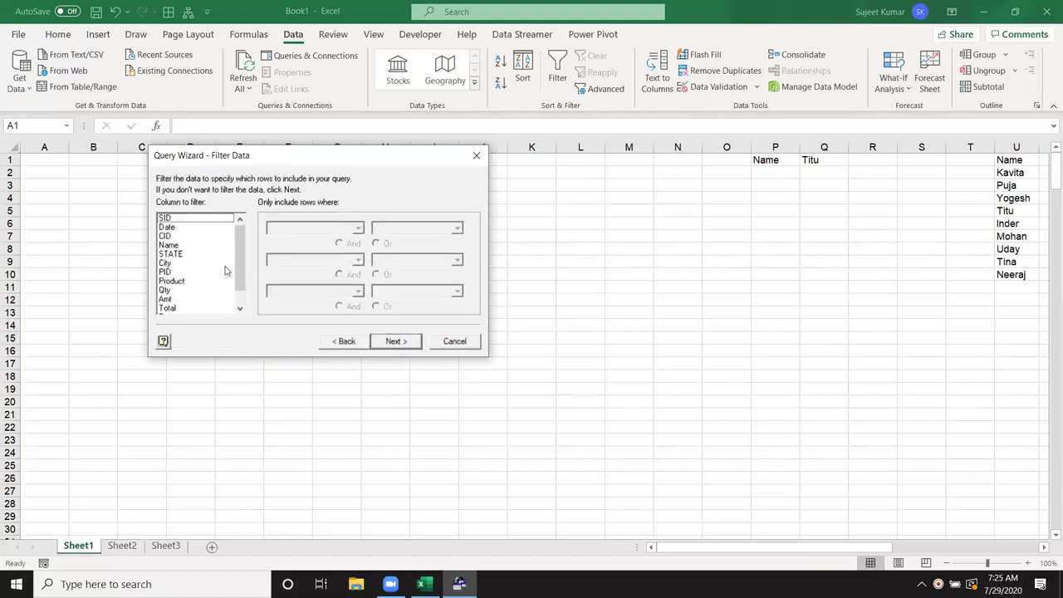
# - Filter the query to rows where Name equals Kavita
pyautogui.click(175, 246)
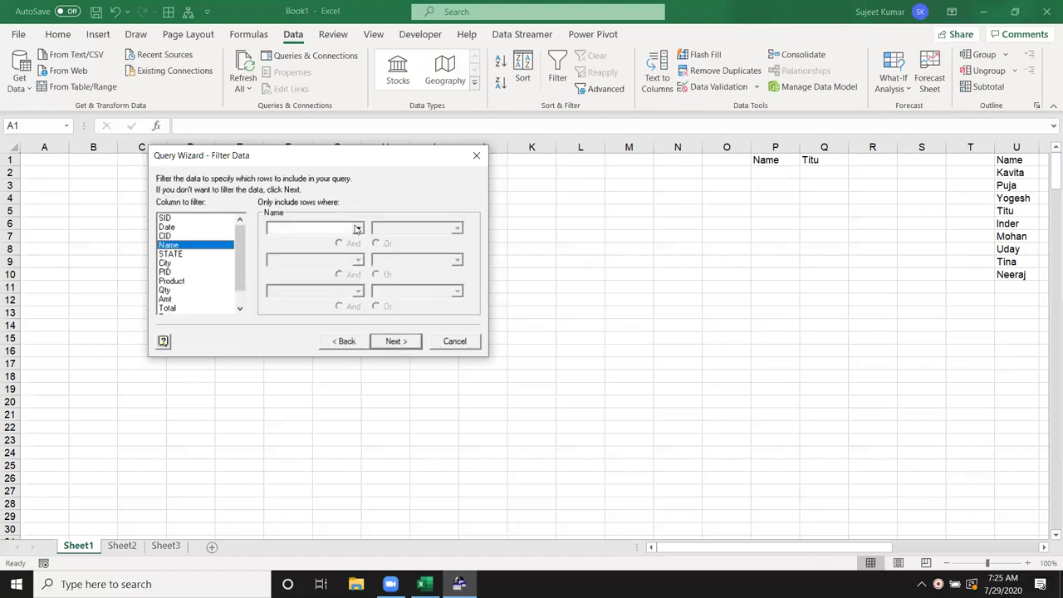
pyautogui.click(358, 231)
pyautogui.click(331, 248)
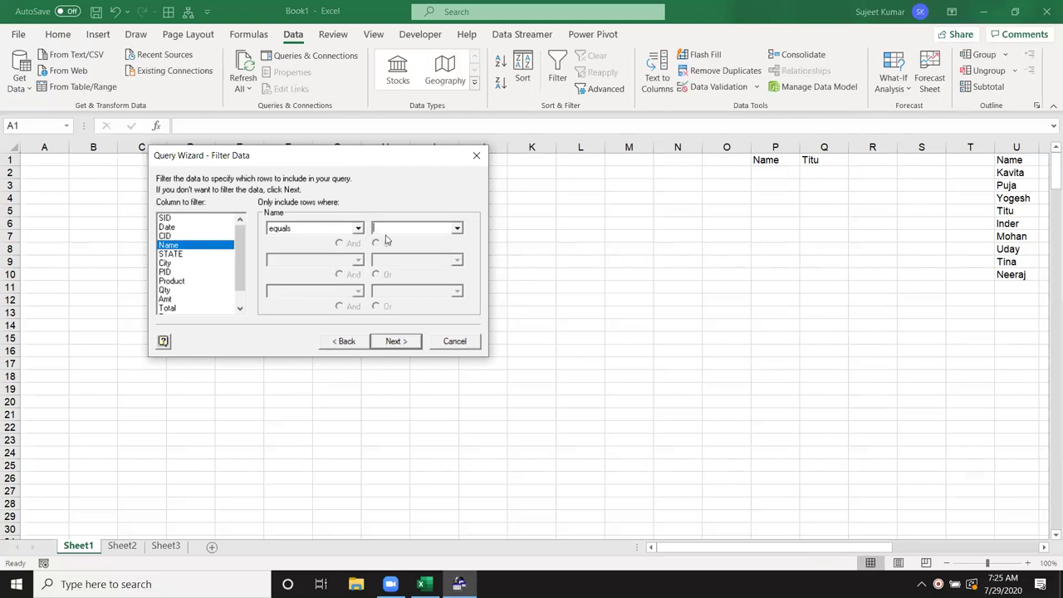
pyautogui.click(456, 229)
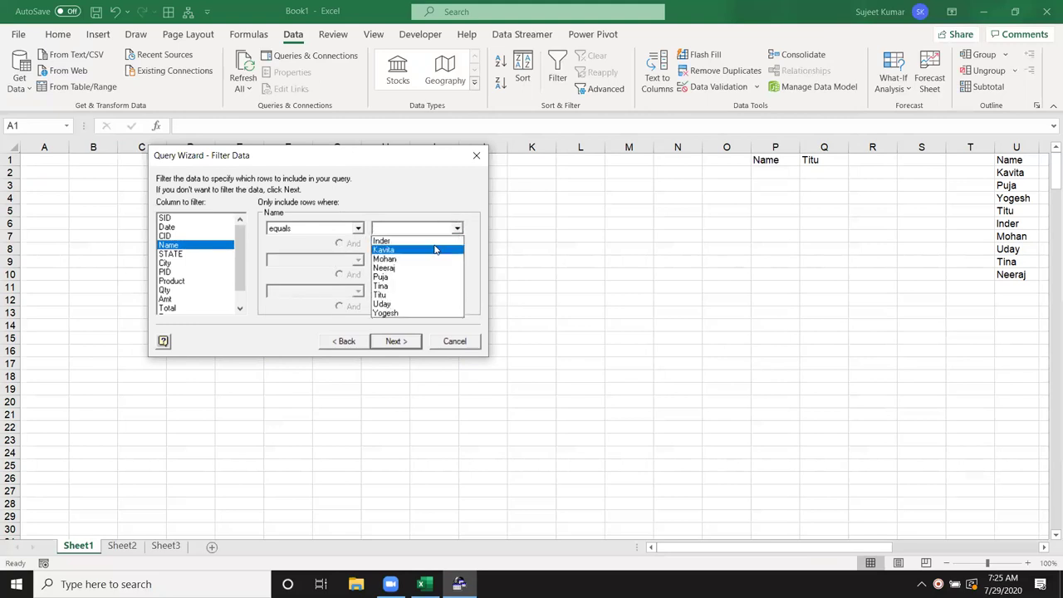
pyautogui.click(384, 245)
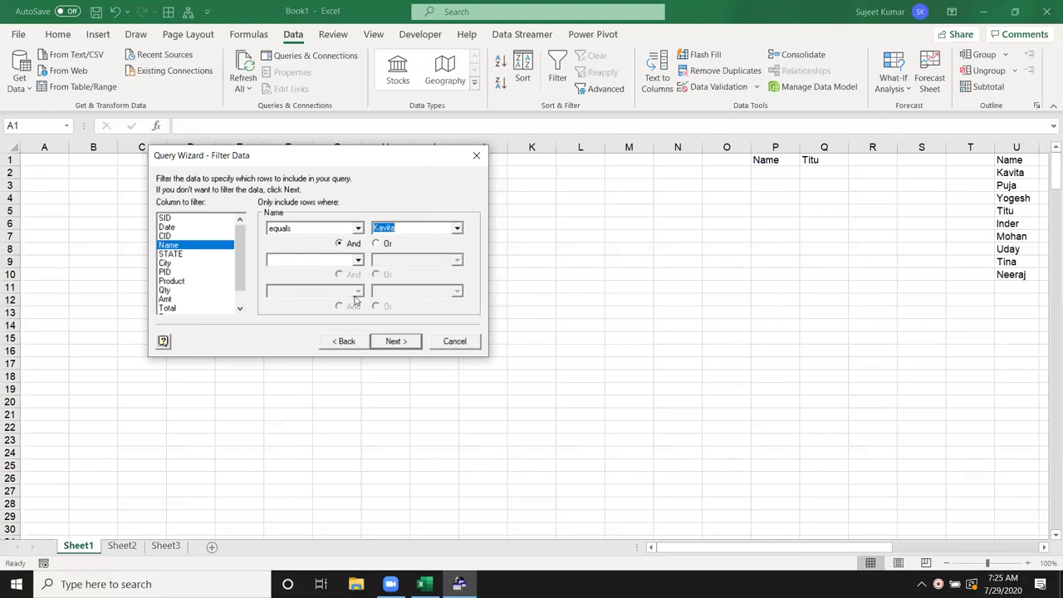
pyautogui.click(397, 342)
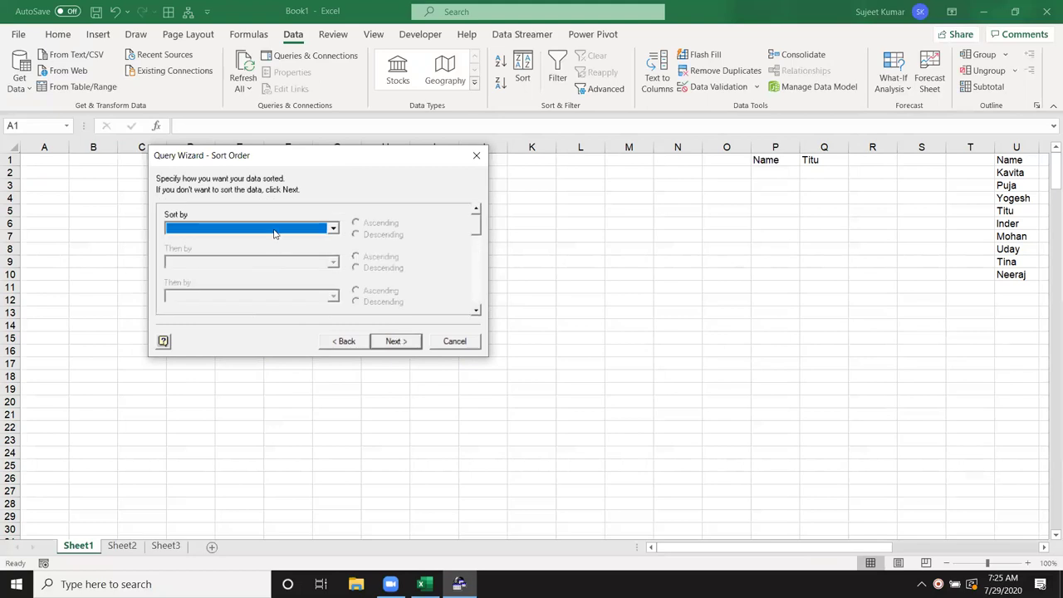
# - Sort the query results ascending by GTotal
pyautogui.click(274, 234)
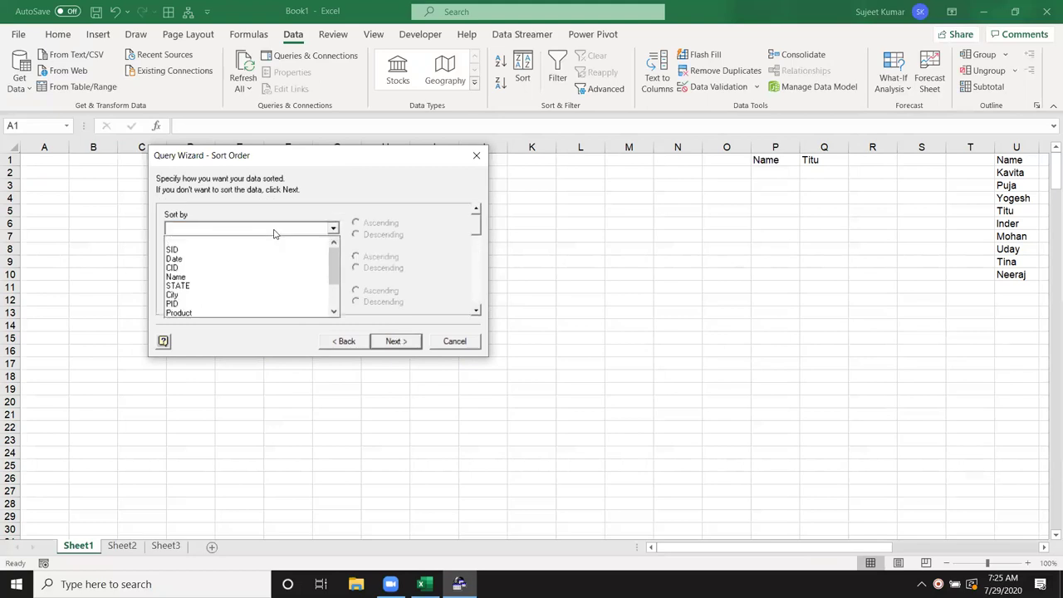
pyautogui.click(245, 277)
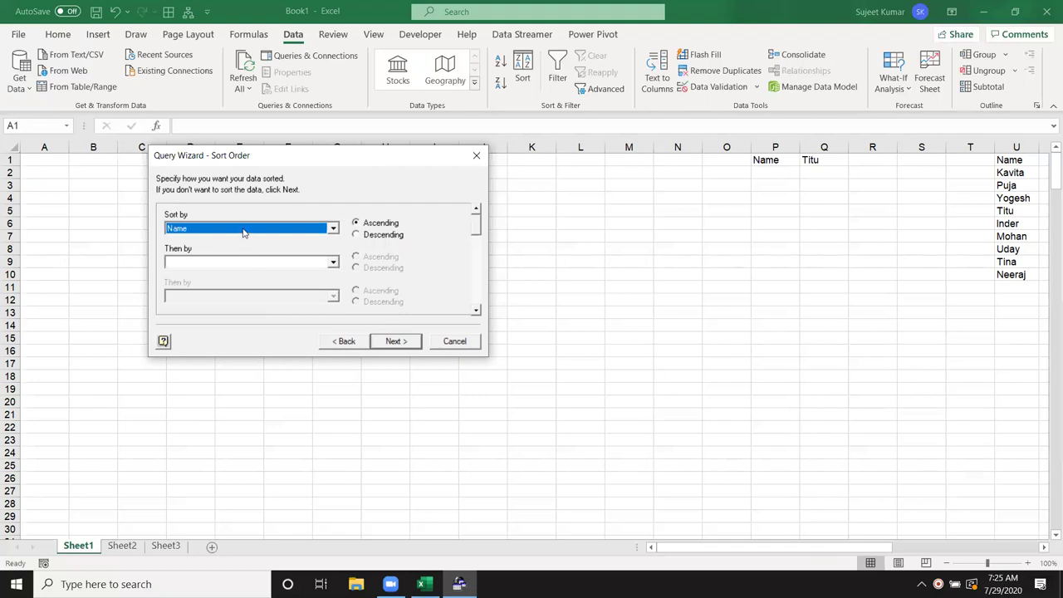
pyautogui.click(243, 234)
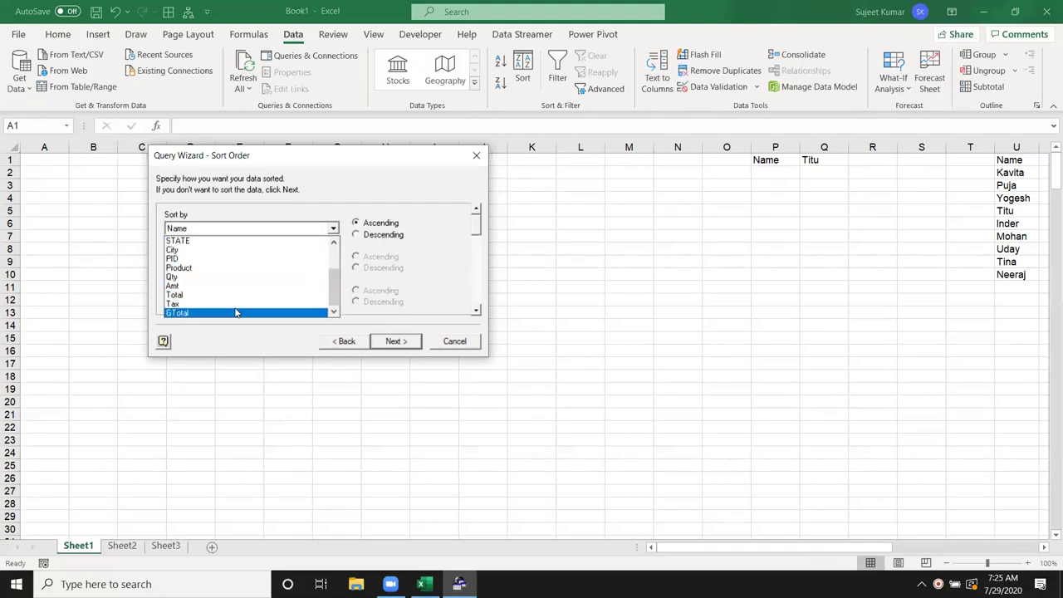
pyautogui.click(239, 310)
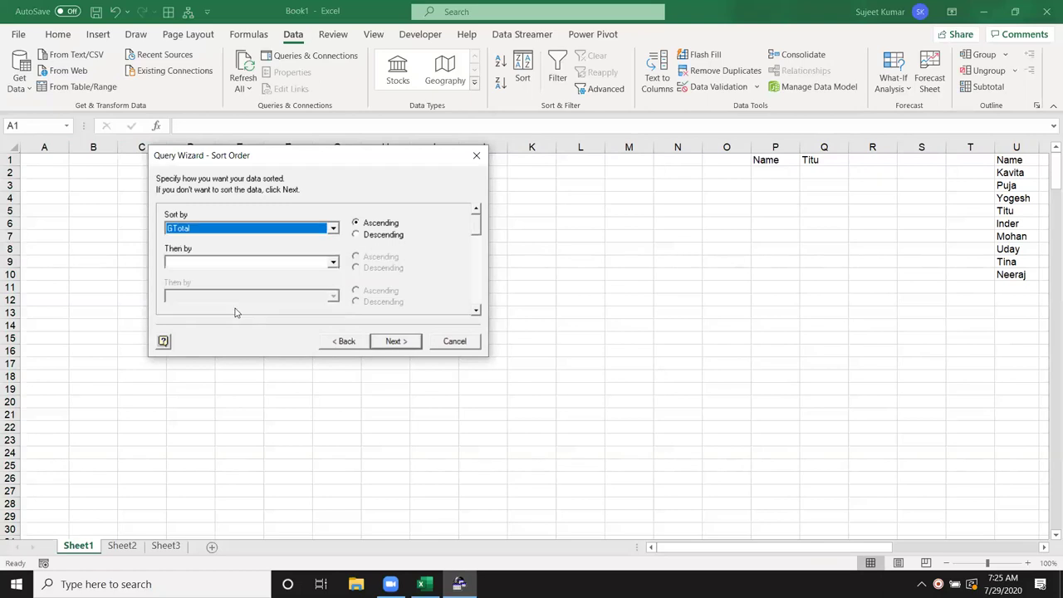
# - Return the query data to Excel as a table at $A$1
pyautogui.click(399, 344)
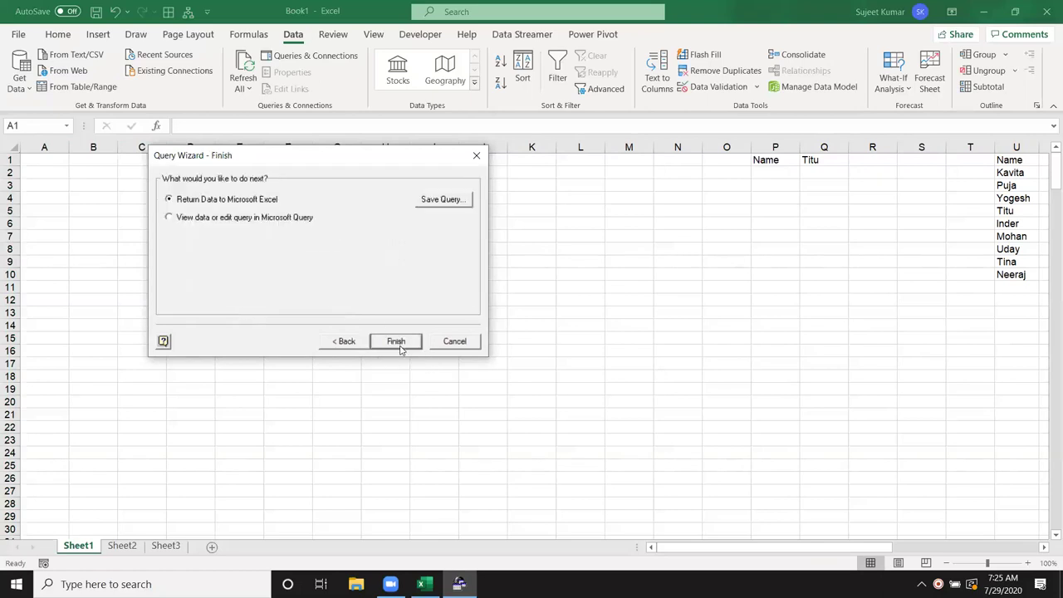
pyautogui.click(399, 343)
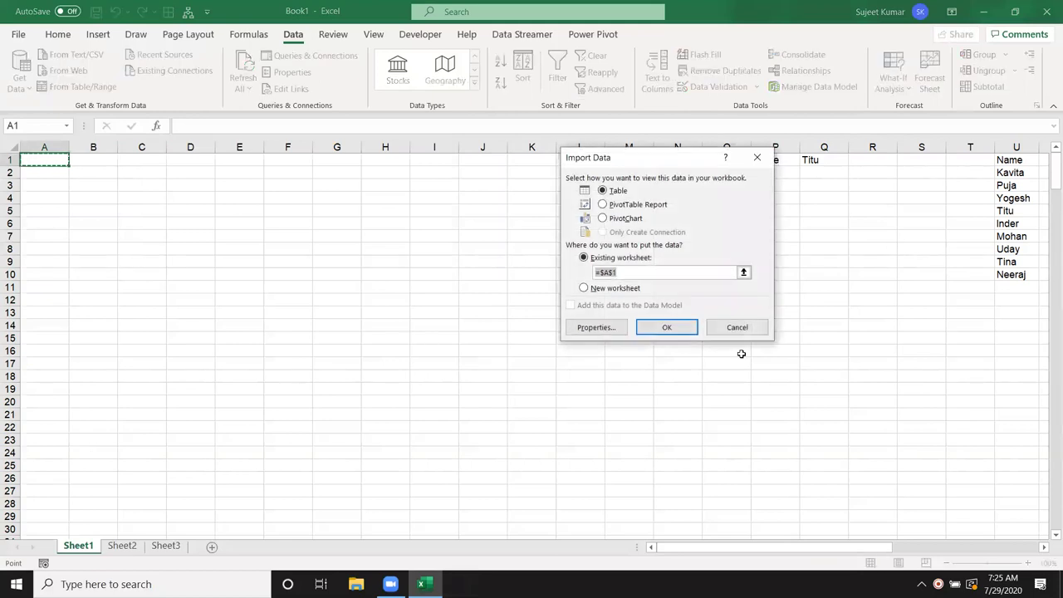
pyautogui.click(677, 329)
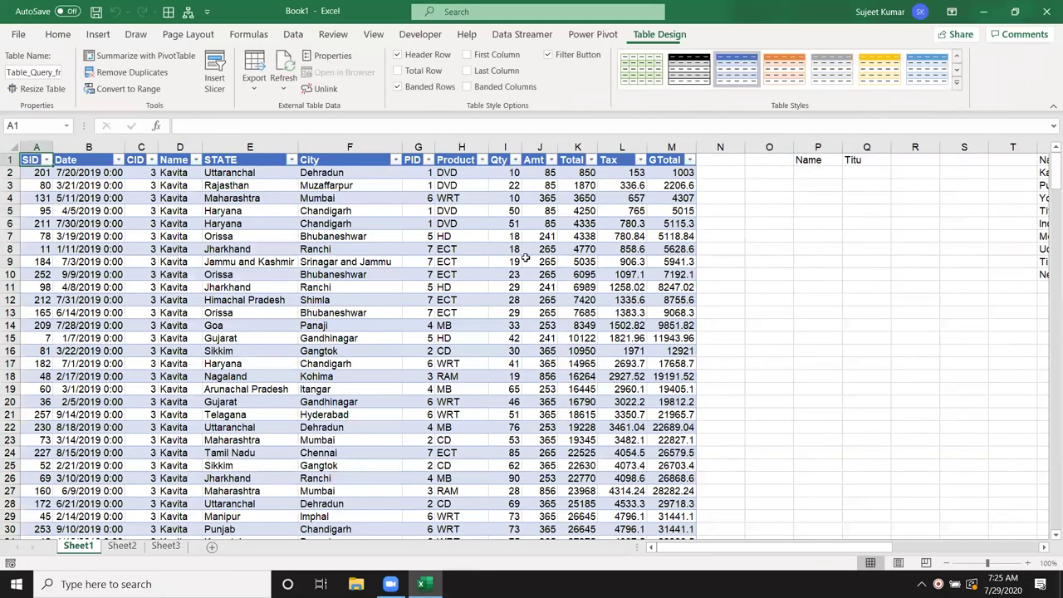
# - Select a cell inside Kavita's query table and switch to the Data ribbon tab
pyautogui.moveTo(165, 186); pyautogui.dragTo(582, 449)
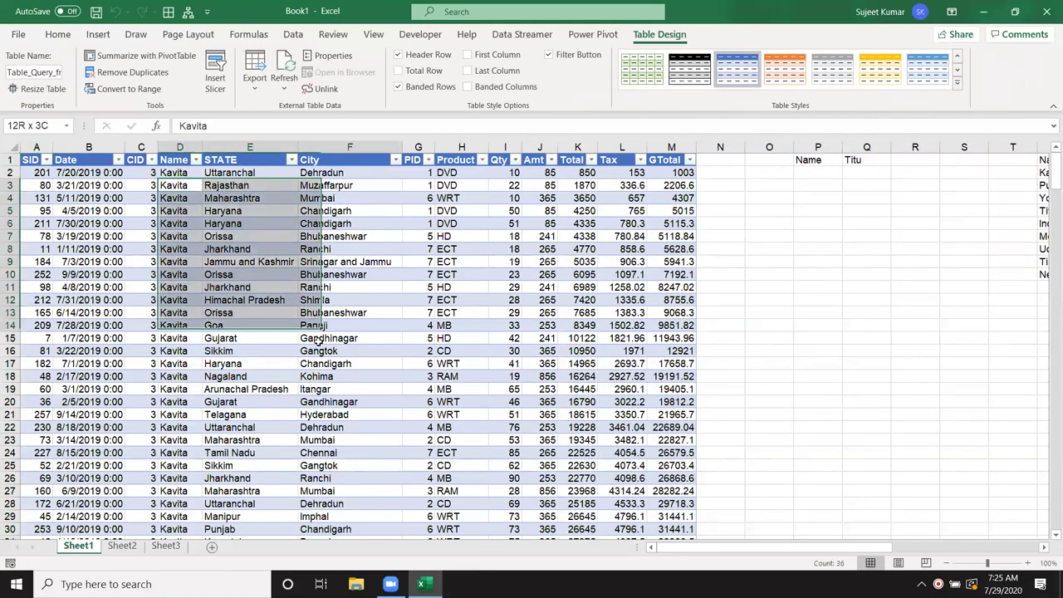
pyautogui.scroll(-7, 581, 448)
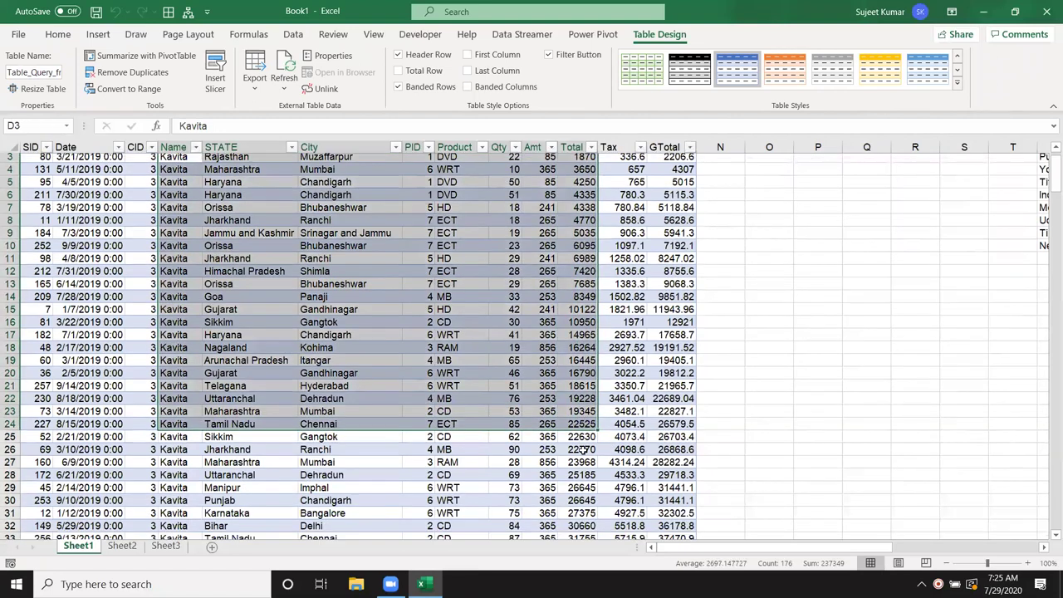
pyautogui.scroll(5, 579, 442)
pyautogui.scroll(2, 579, 443)
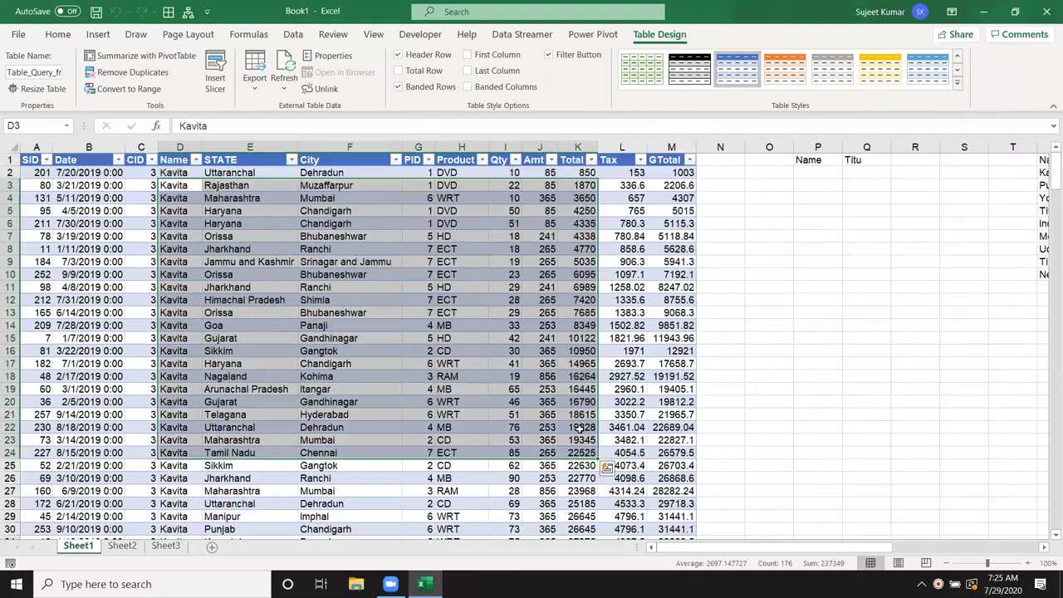
pyautogui.click(856, 171)
pyautogui.click(853, 161)
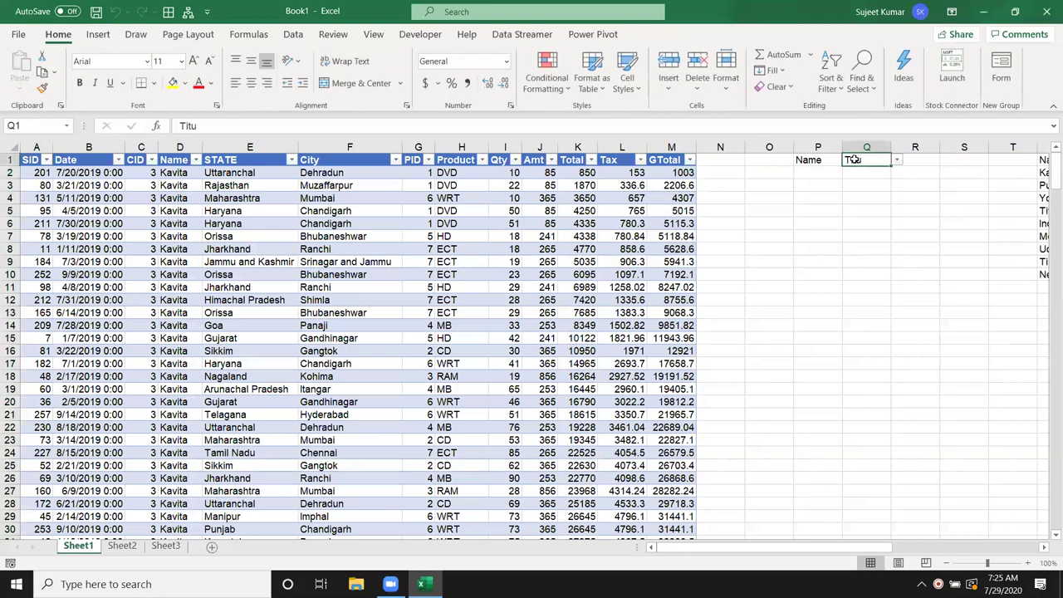
pyautogui.click(379, 259)
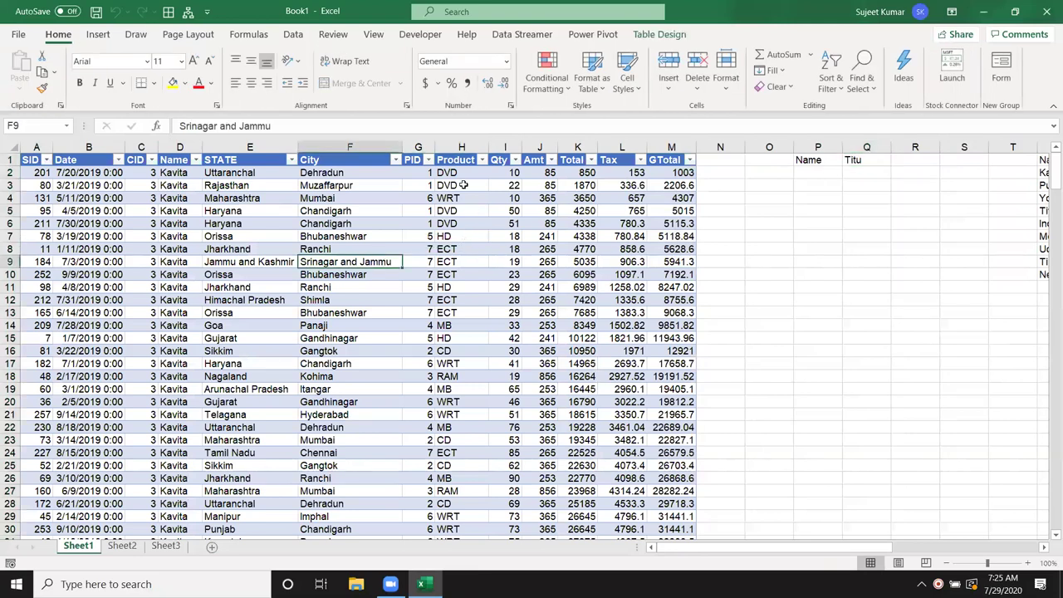
pyautogui.click(294, 37)
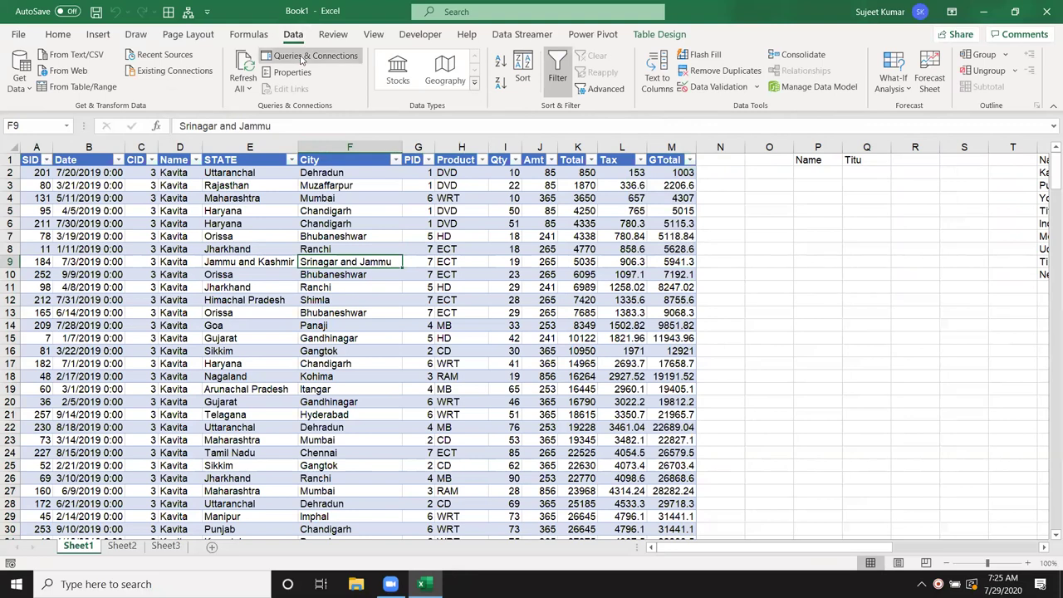
# - Open Properties for the 'Query from Excel Files' connection from Queries & Connections
pyautogui.click(300, 56)
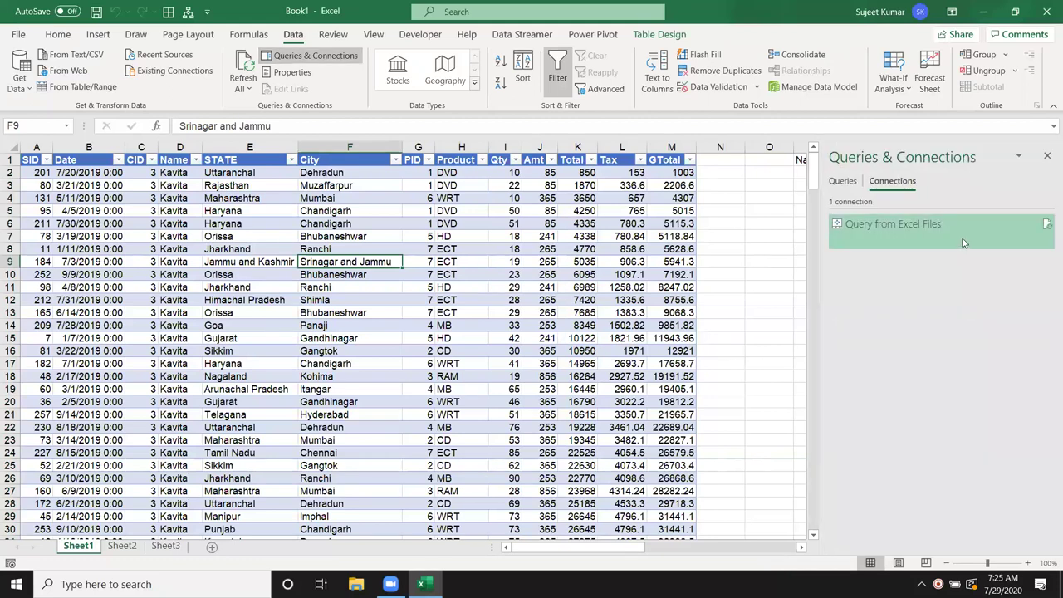
pyautogui.rightClick(931, 236)
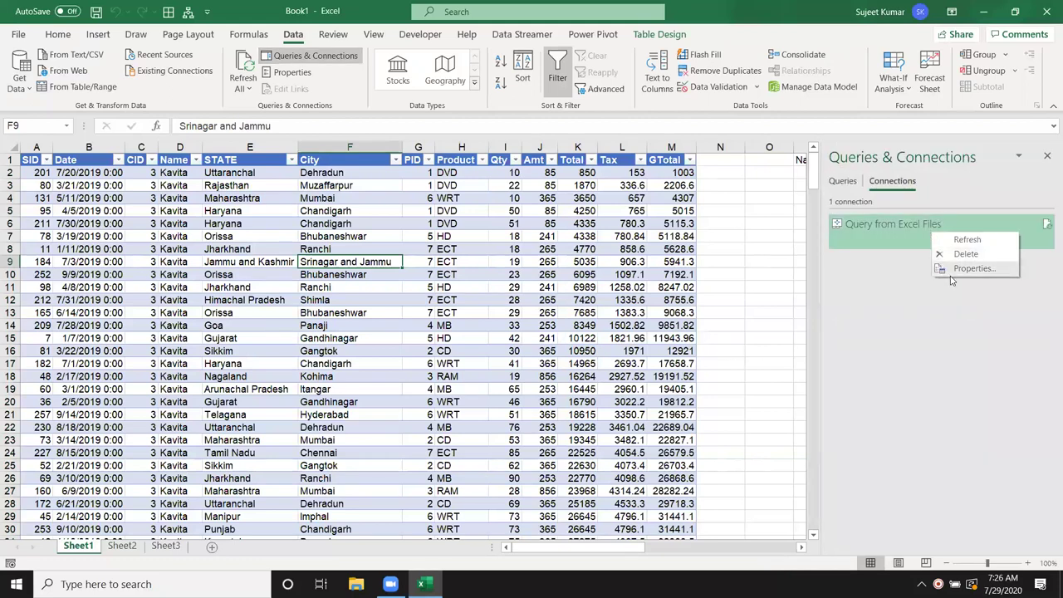
pyautogui.click(952, 276)
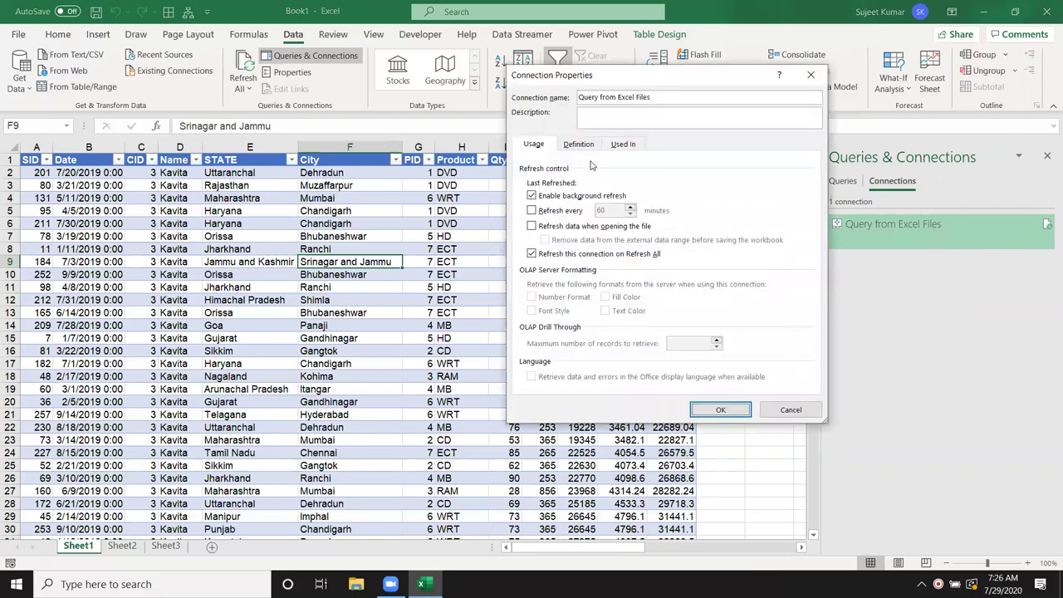
# - On the Definition tab, replace 'Kavita' in the SQL WHERE clause with a ? parameter
pyautogui.click(579, 145)
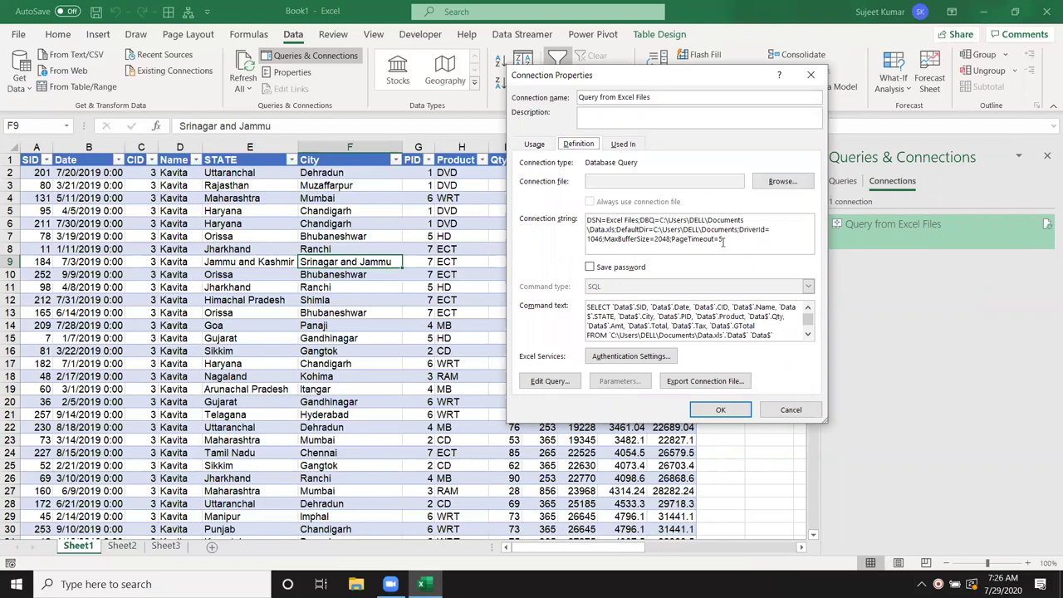
pyautogui.scroll(-2, 710, 321)
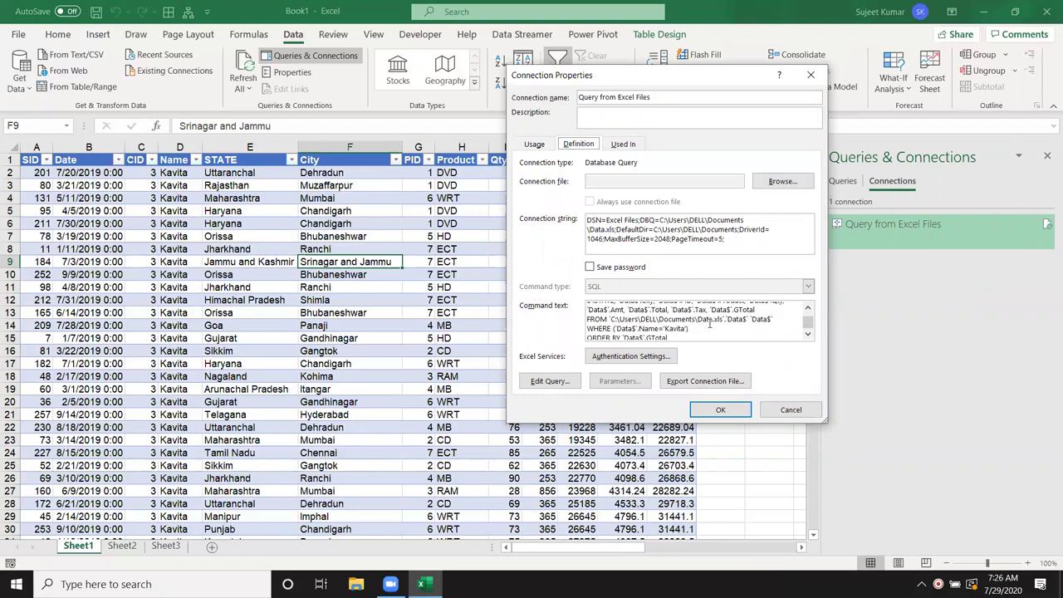
pyautogui.moveTo(687, 336); pyautogui.dragTo(584, 266)
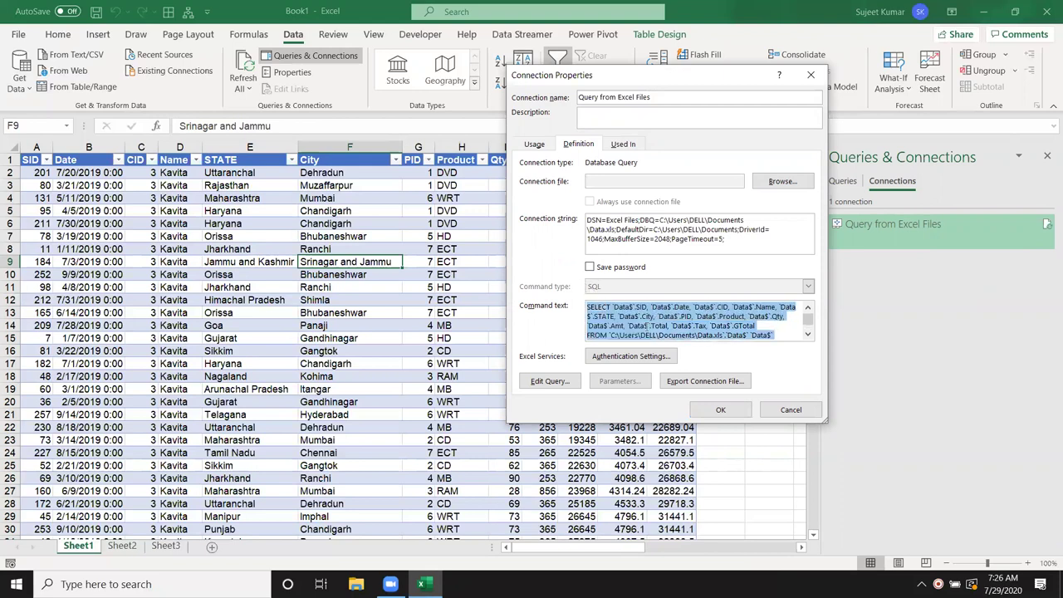
pyautogui.hotkey('ctrl', 'a')
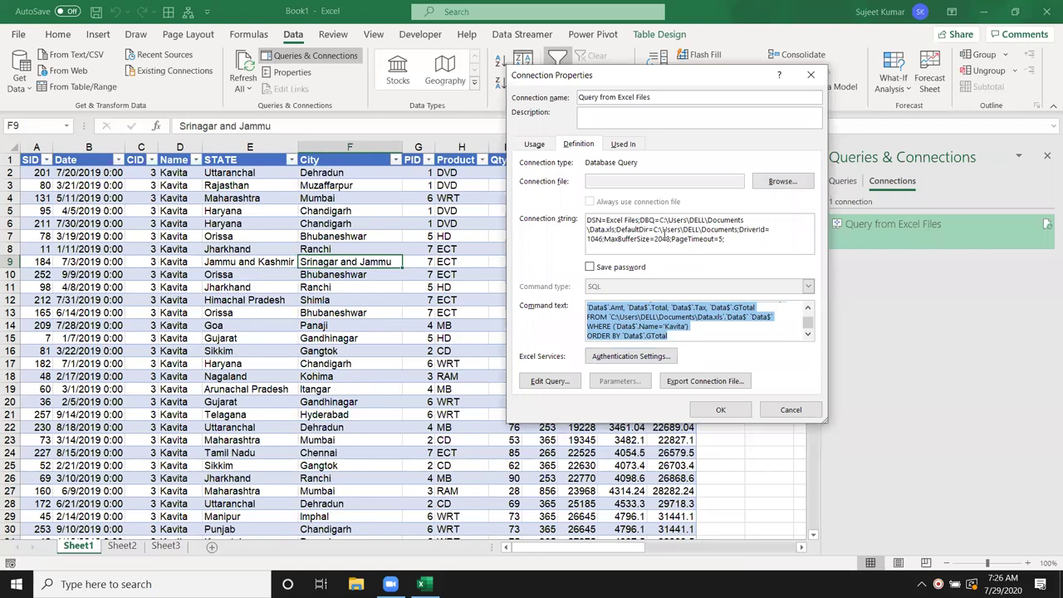
pyautogui.scroll(1, 664, 326)
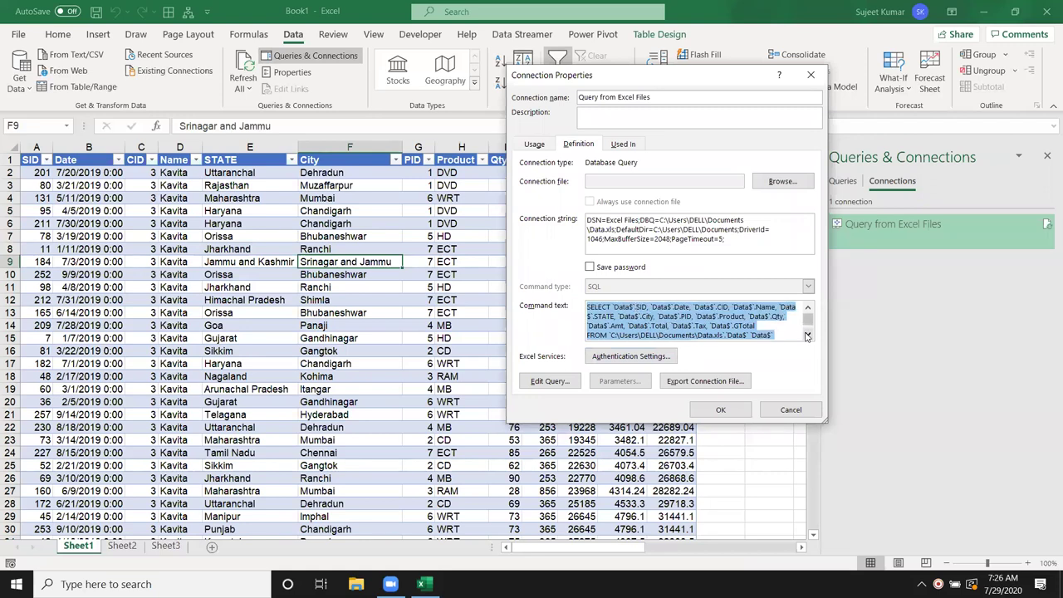
pyautogui.click(806, 334)
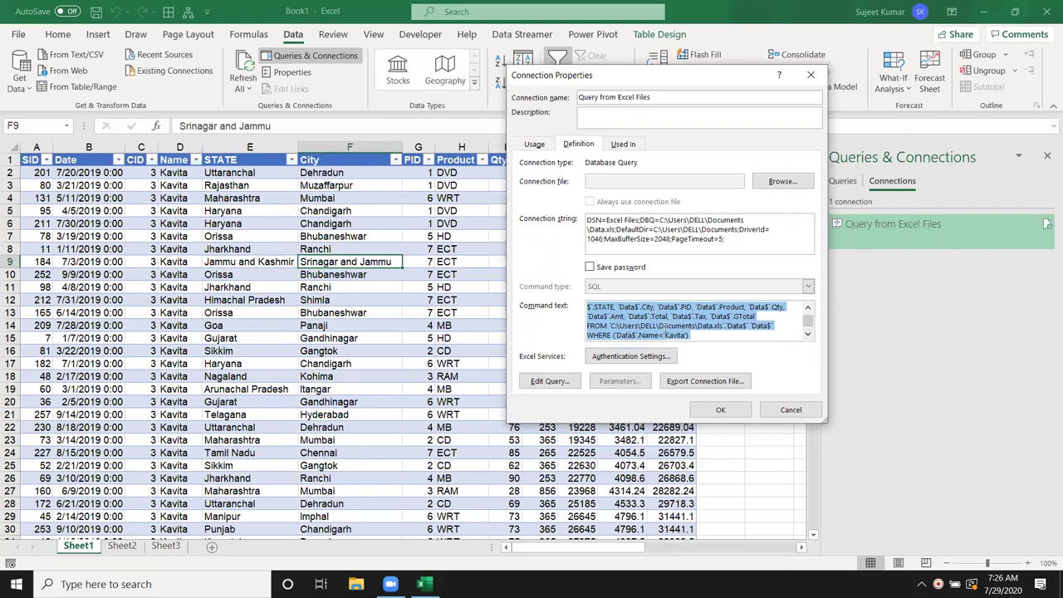
pyautogui.click(722, 327)
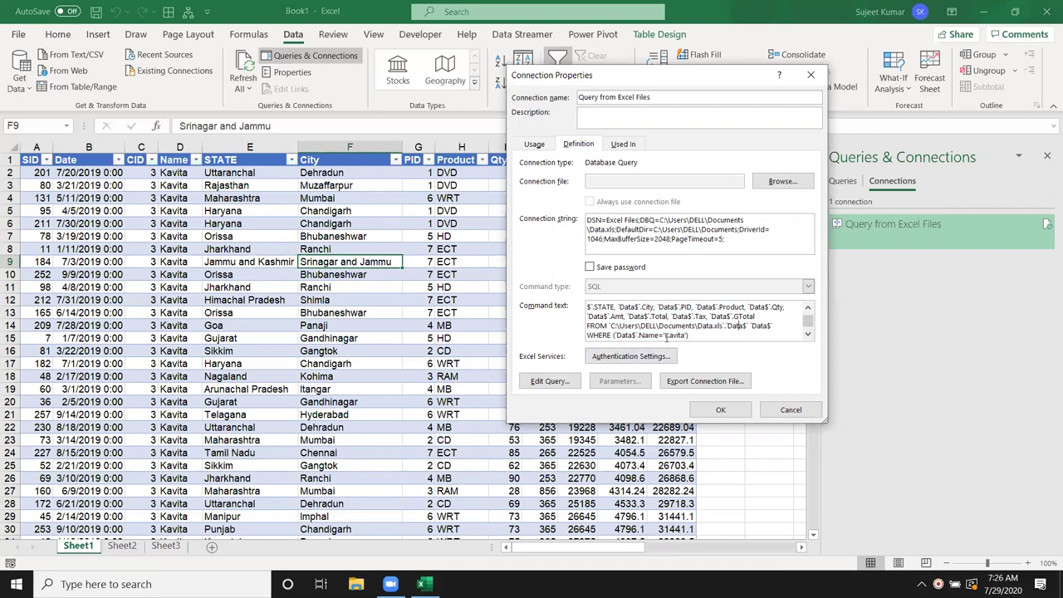
pyautogui.click(687, 336)
pyautogui.press('BackSpace')
pyautogui.press('BackSpace')
pyautogui.press('BackSpace')
pyautogui.press('BackSpace')
pyautogui.press('BackSpace')
pyautogui.press('BackSpace')
pyautogui.press('BackSpace')
# - Bind Parameter1 to cell =Sheet1!$Q$1 with auto-refresh when the value changes
pyautogui.click(712, 410)
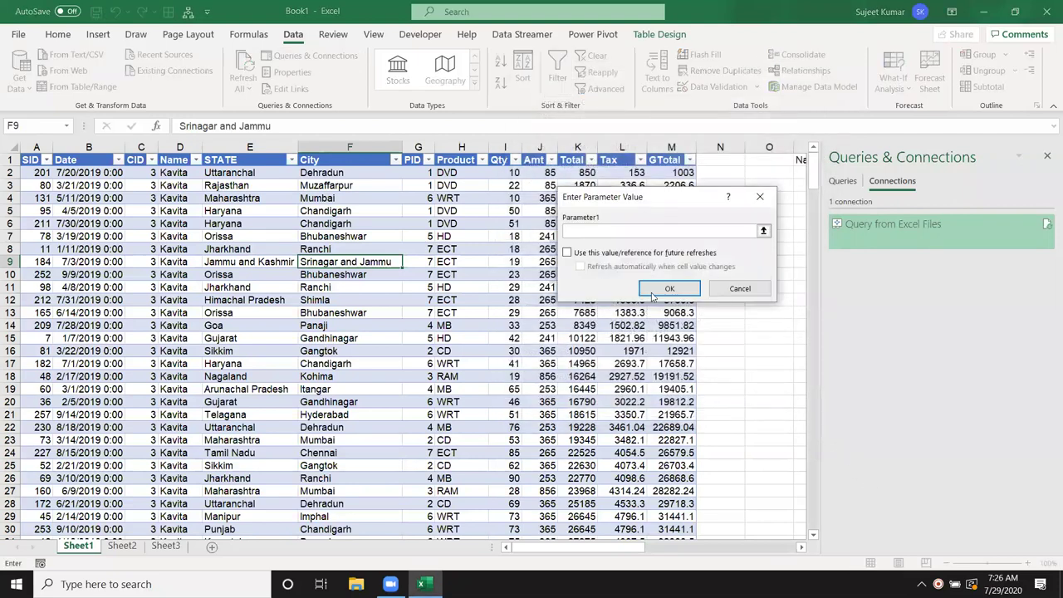
pyautogui.click(569, 254)
pyautogui.click(580, 266)
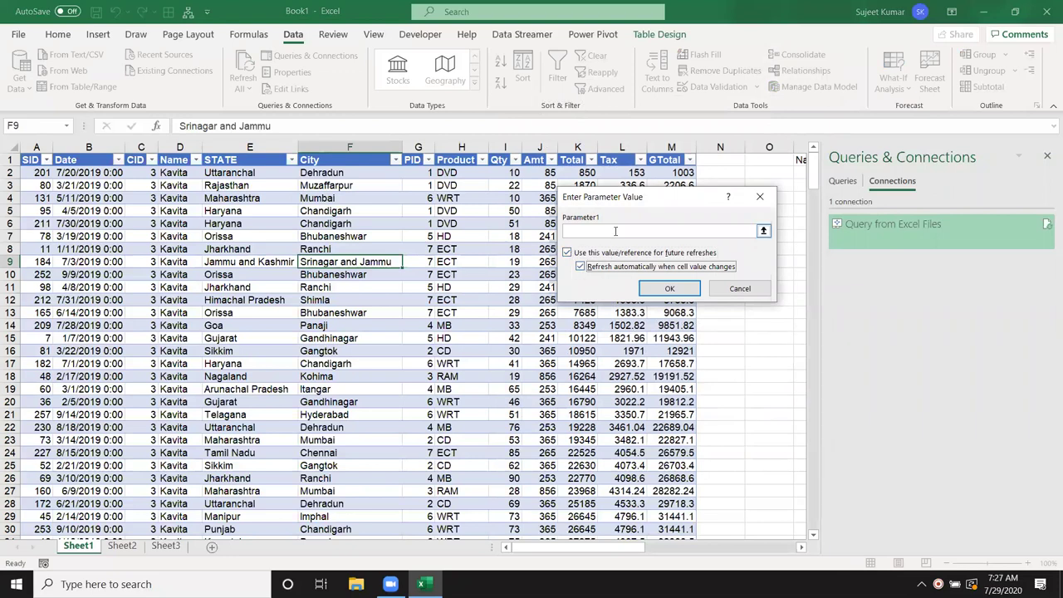
pyautogui.click(616, 231)
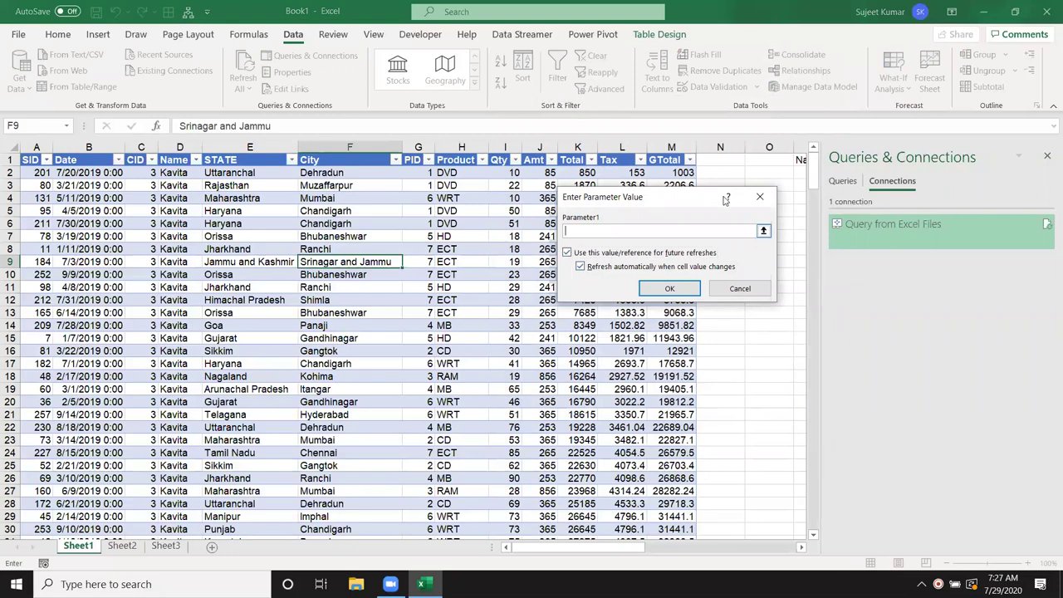
pyautogui.click(773, 159)
pyautogui.press('Right')
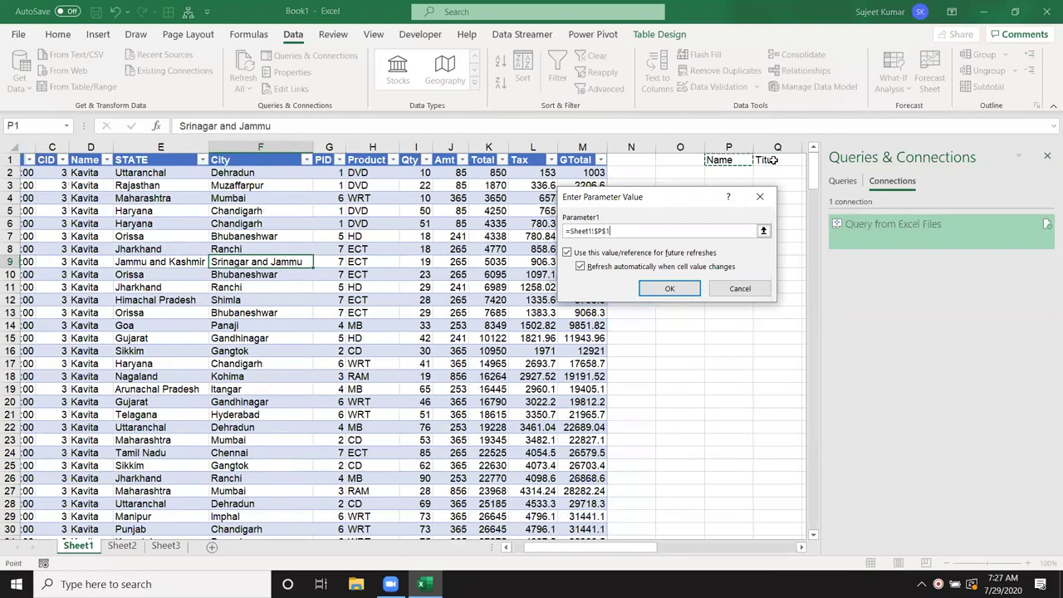
pyautogui.press('Right')
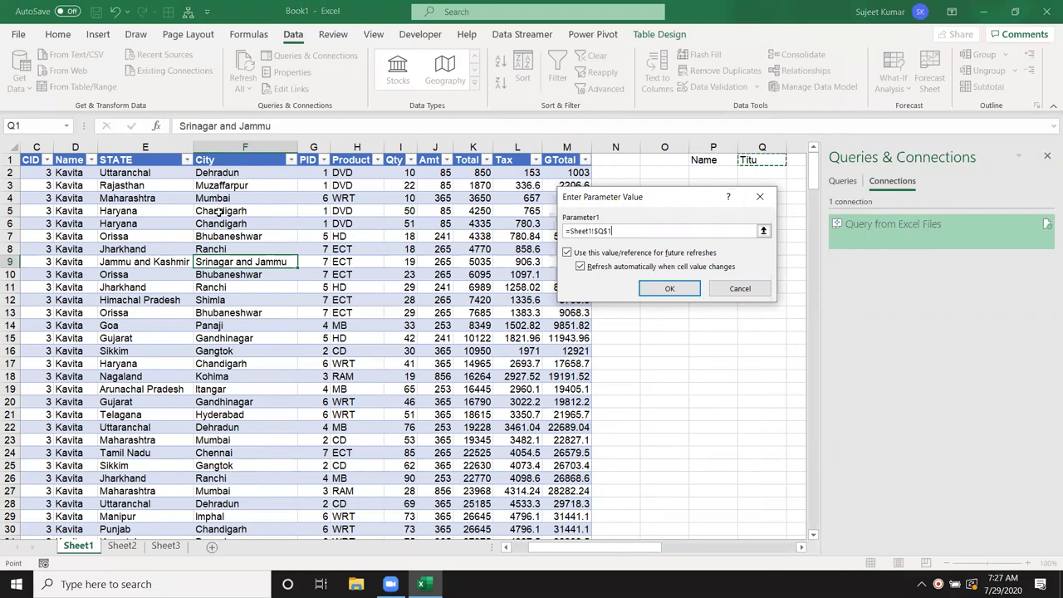
pyautogui.click(683, 289)
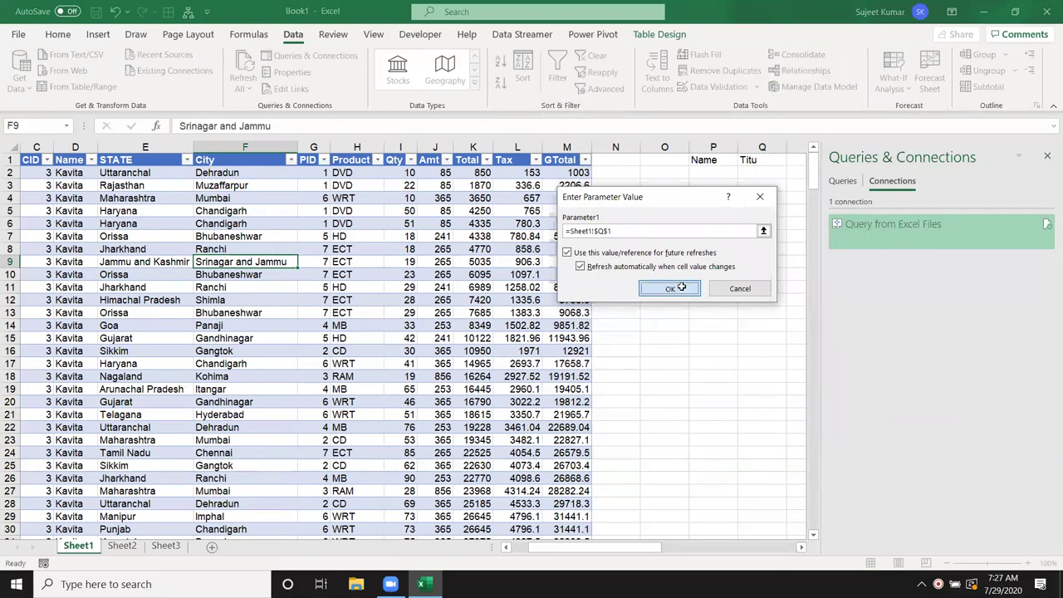
# - Close the Queries & Connections pane
pyautogui.click(1047, 156)
pyautogui.click(723, 286)
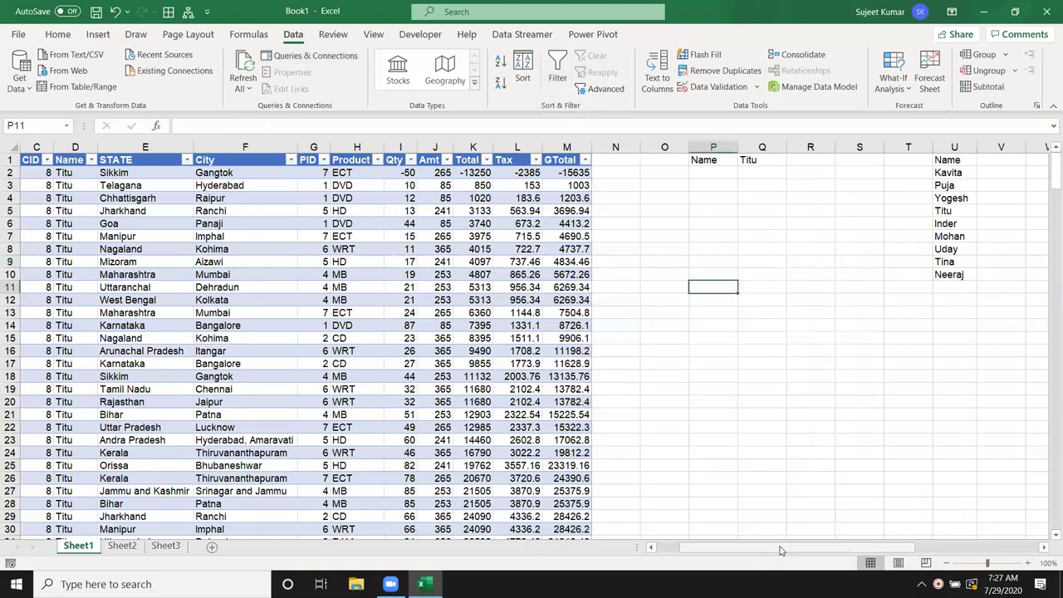
pyautogui.moveTo(782, 551); pyautogui.dragTo(662, 544)
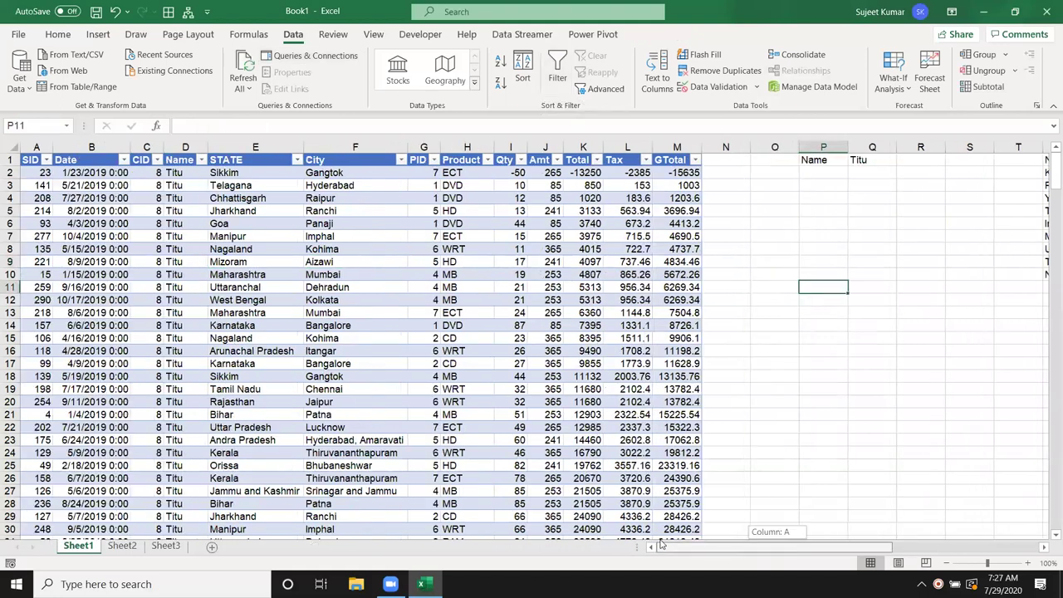
# - Pick several names in Q1 to confirm the table refreshes, ending on Mohan
pyautogui.click(865, 162)
pyautogui.click(902, 161)
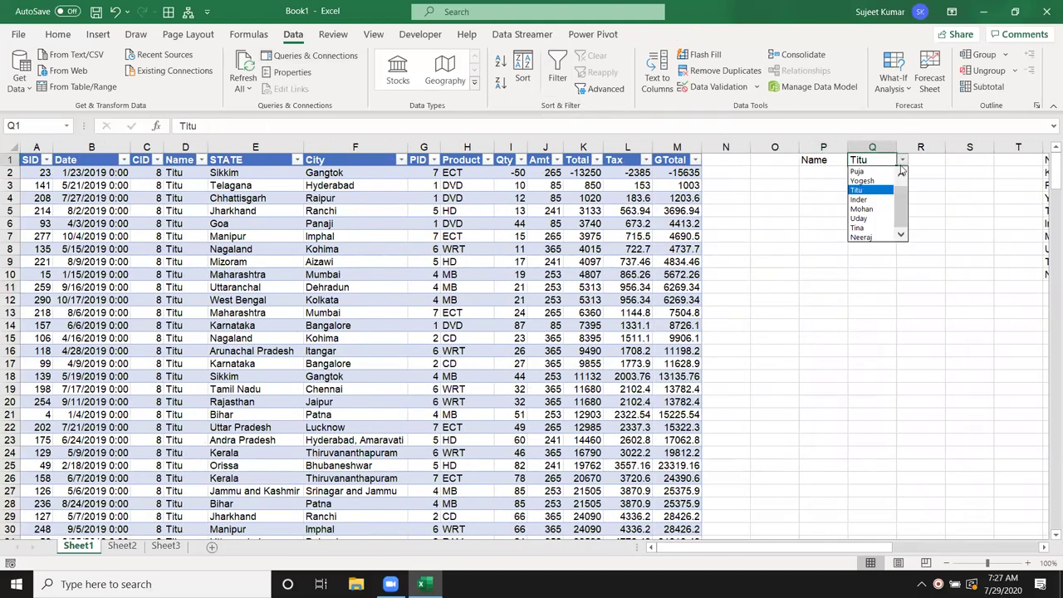
pyautogui.click(862, 199)
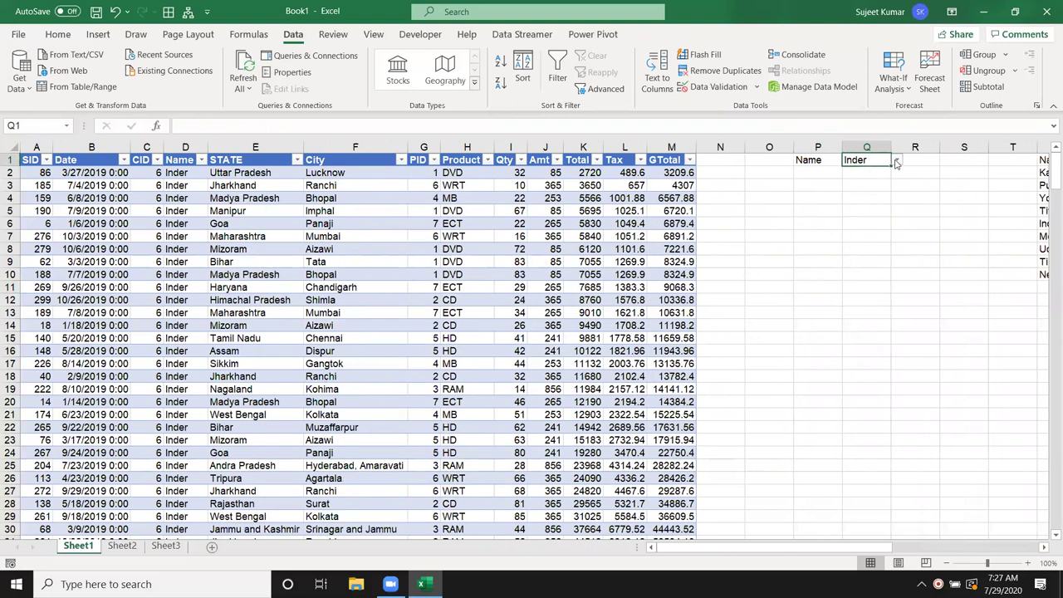
pyautogui.click(897, 160)
pyautogui.click(867, 210)
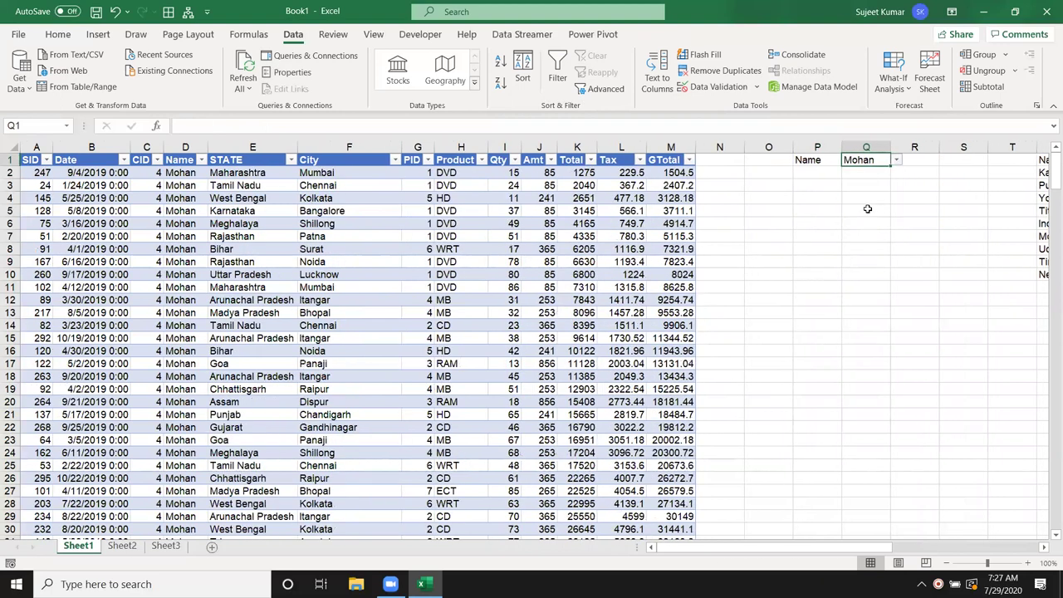
pyautogui.click(897, 161)
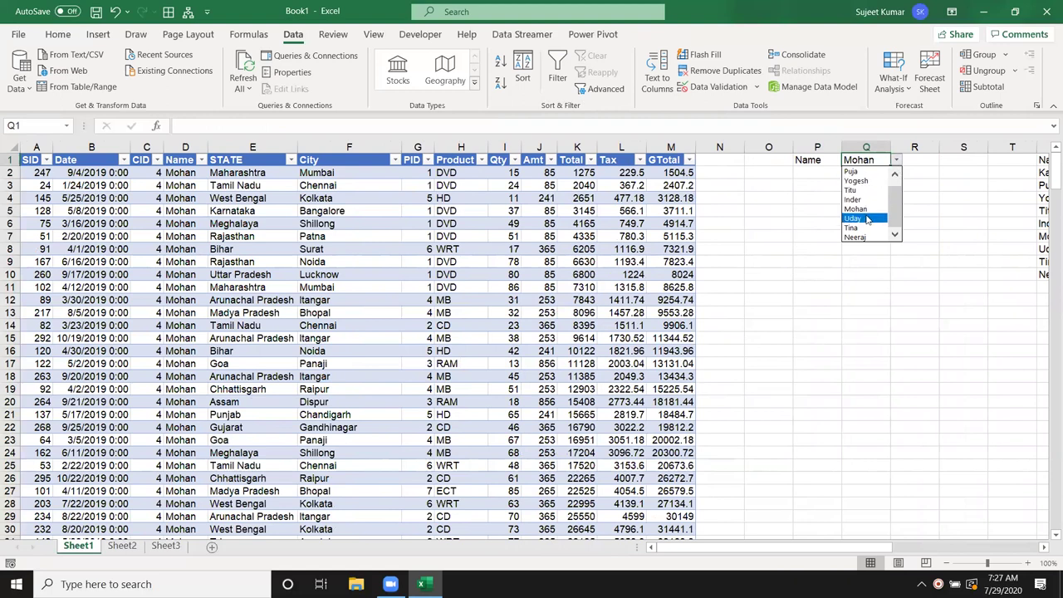
pyautogui.click(855, 218)
pyautogui.click(902, 161)
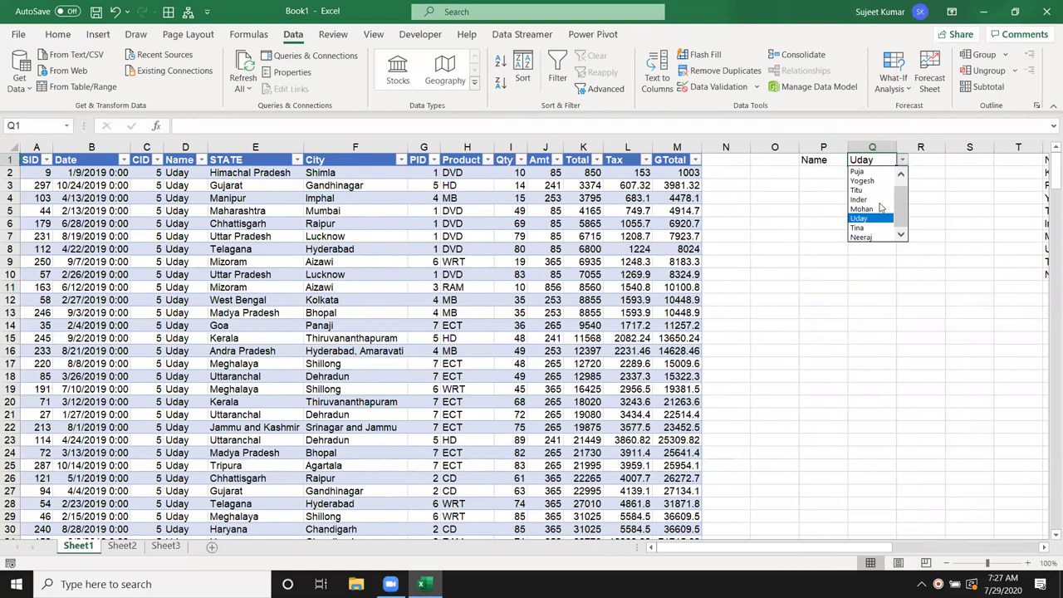
pyautogui.click(870, 214)
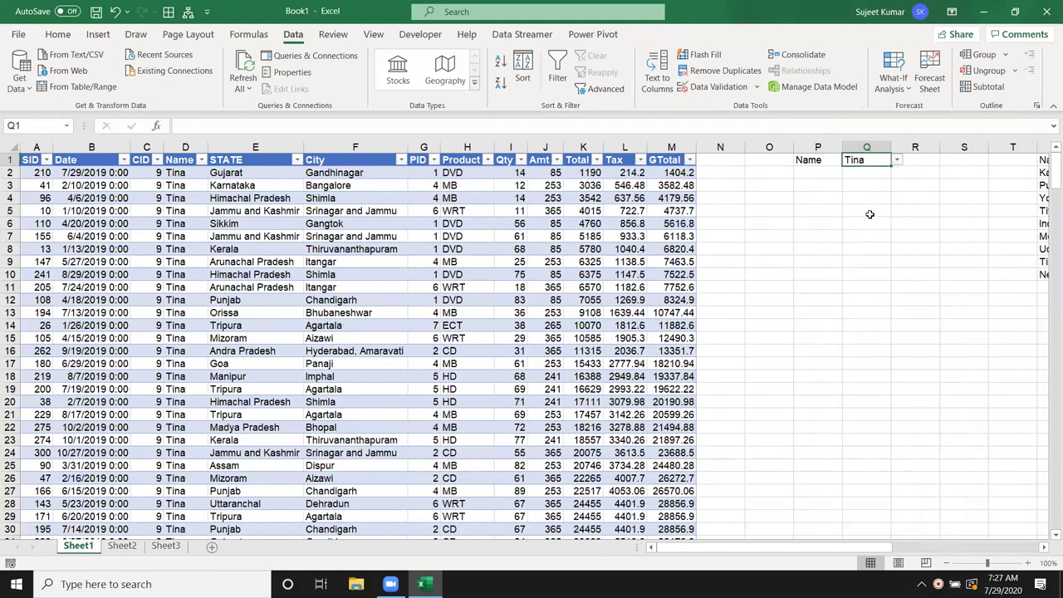
pyautogui.click(901, 162)
pyautogui.click(870, 238)
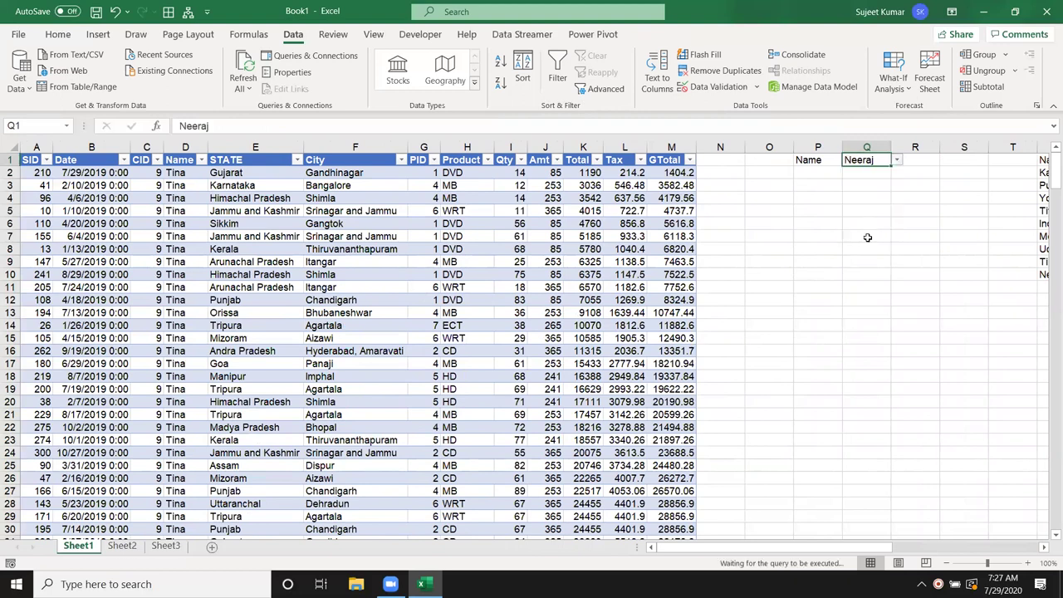
pyautogui.click(900, 162)
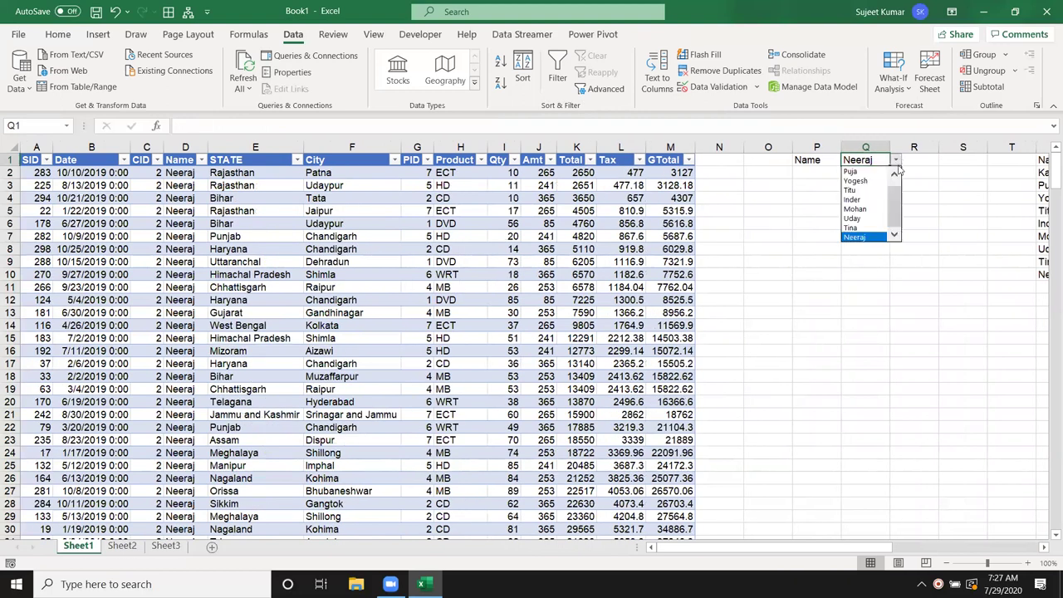
pyautogui.click(855, 209)
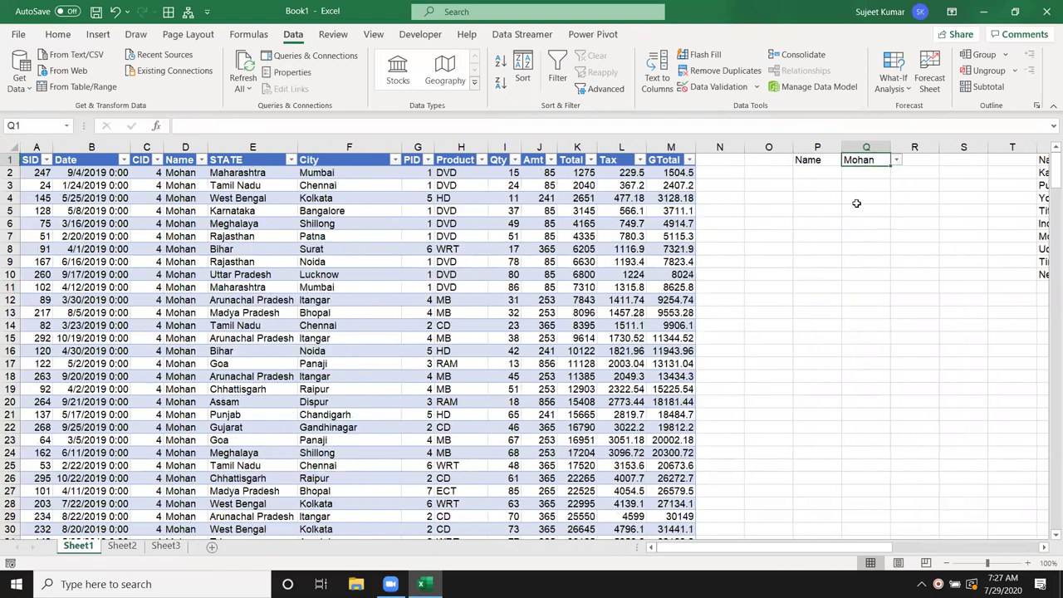
pyautogui.click(897, 160)
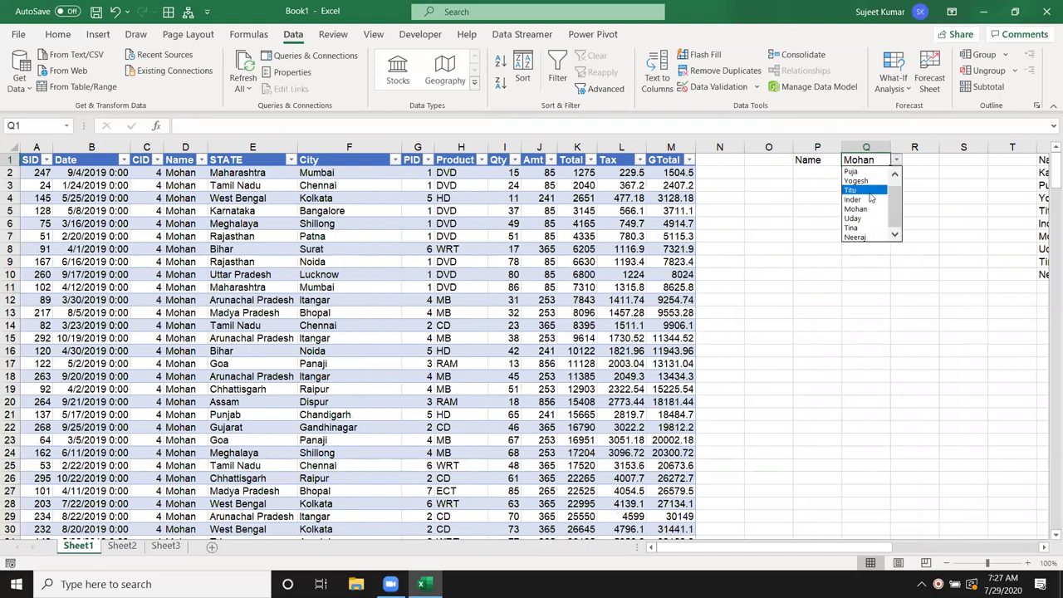
pyautogui.click(869, 192)
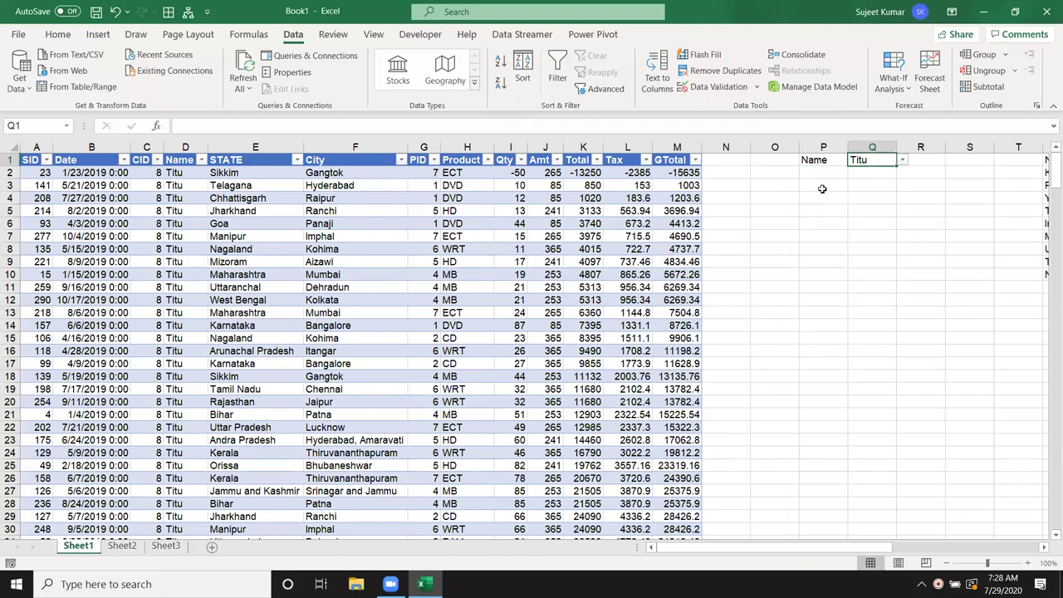
# - Copy the Product header from H1 into P2 and enter DVD in Q2 beside it
pyautogui.click(823, 174)
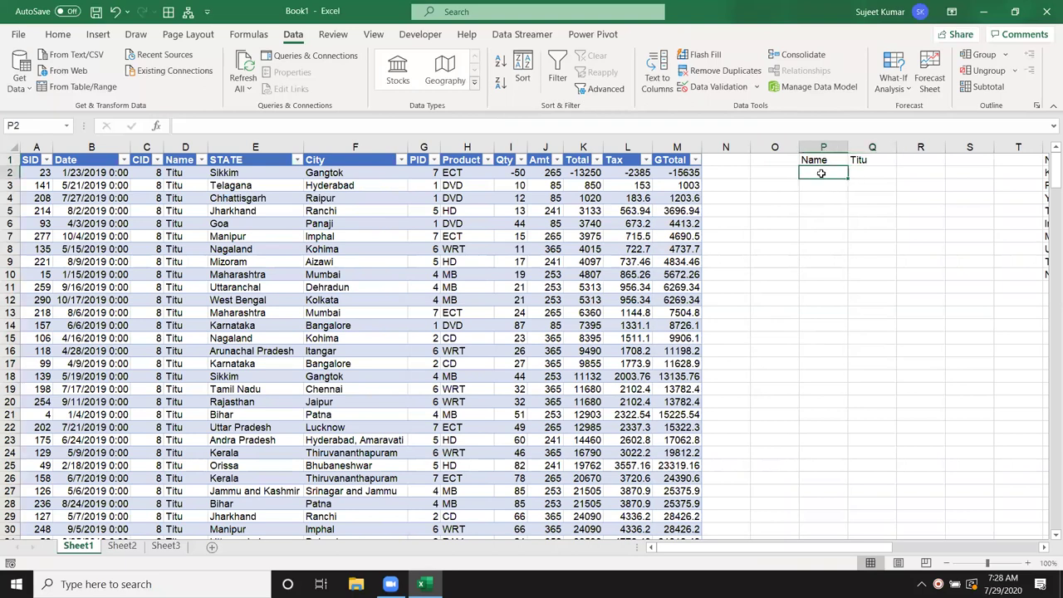
pyautogui.click(457, 166)
pyautogui.hotkey('ctrl', 'c')
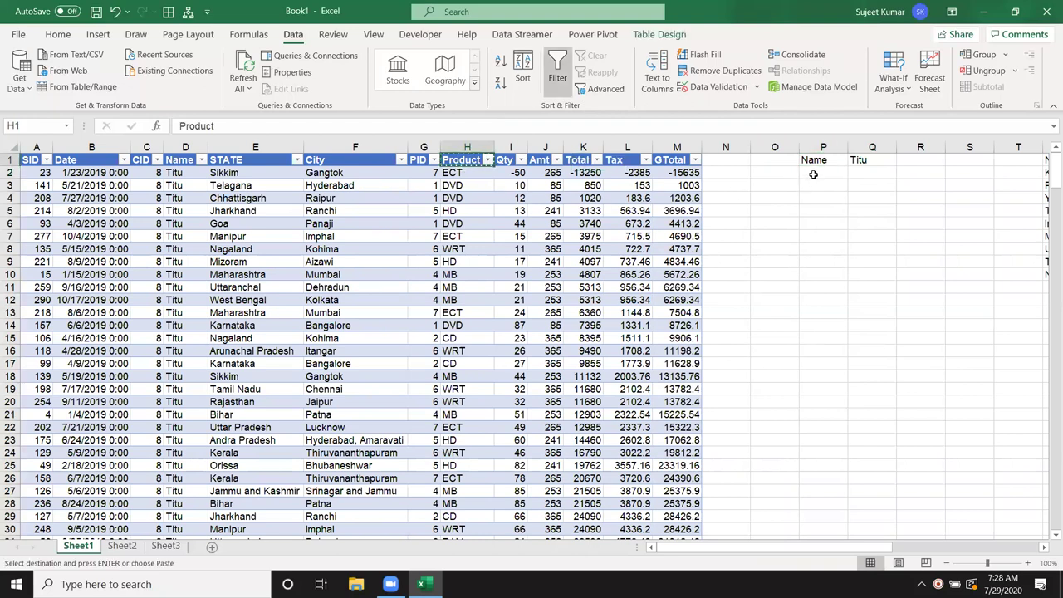
pyautogui.click(814, 174)
pyautogui.hotkey('ctrl', 'v')
pyautogui.press('Escape')
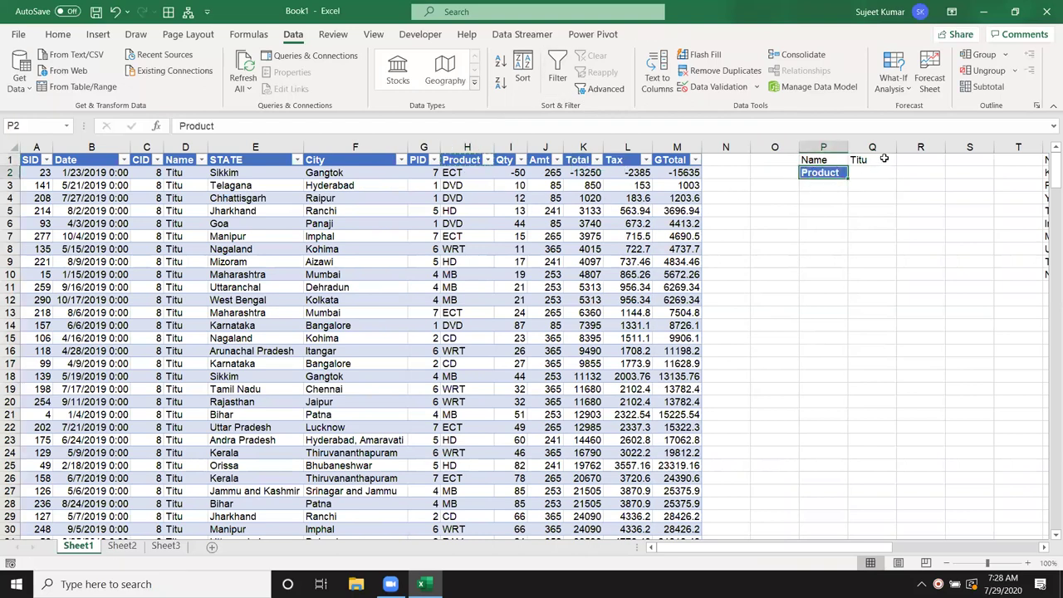
pyautogui.click(884, 172)
pyautogui.write('DVD')
pyautogui.press('Return')
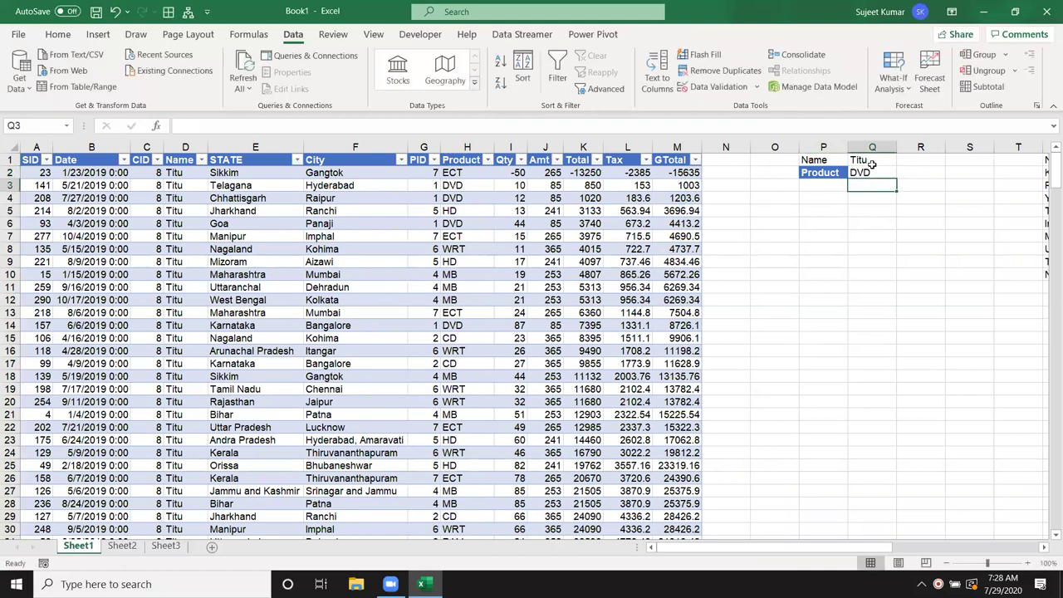
pyautogui.click(864, 171)
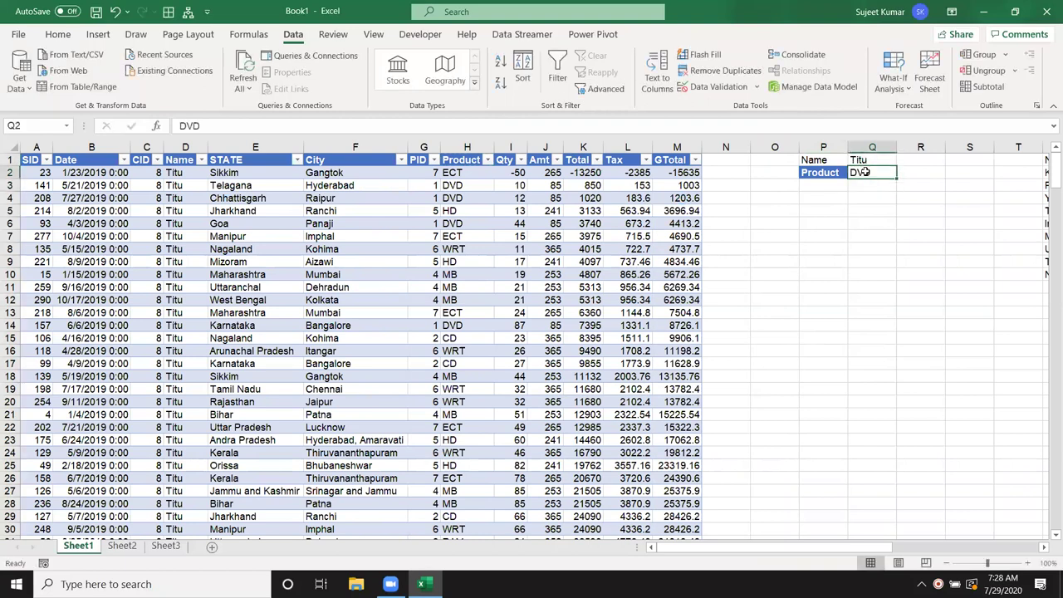
# - Open Properties for the Excel Files query connection from Queries & Connections
pyautogui.click(509, 272)
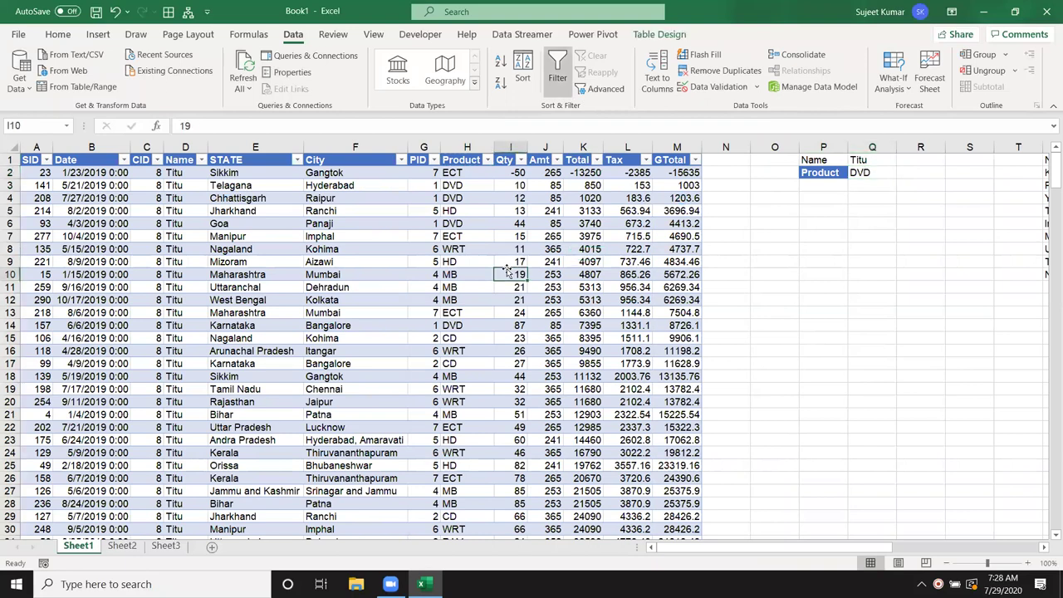
pyautogui.click(249, 34)
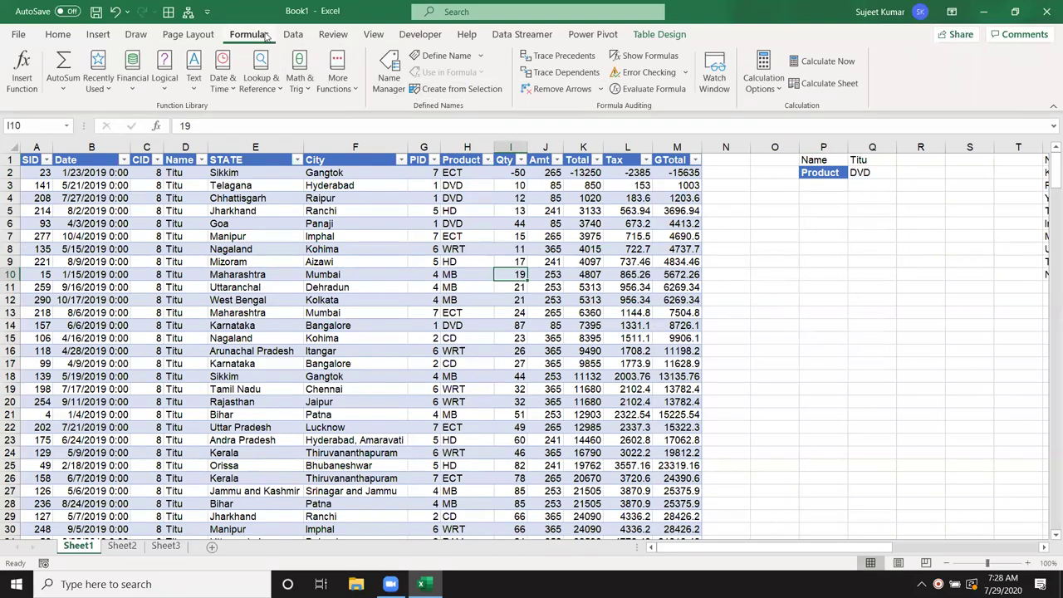
pyautogui.click(294, 35)
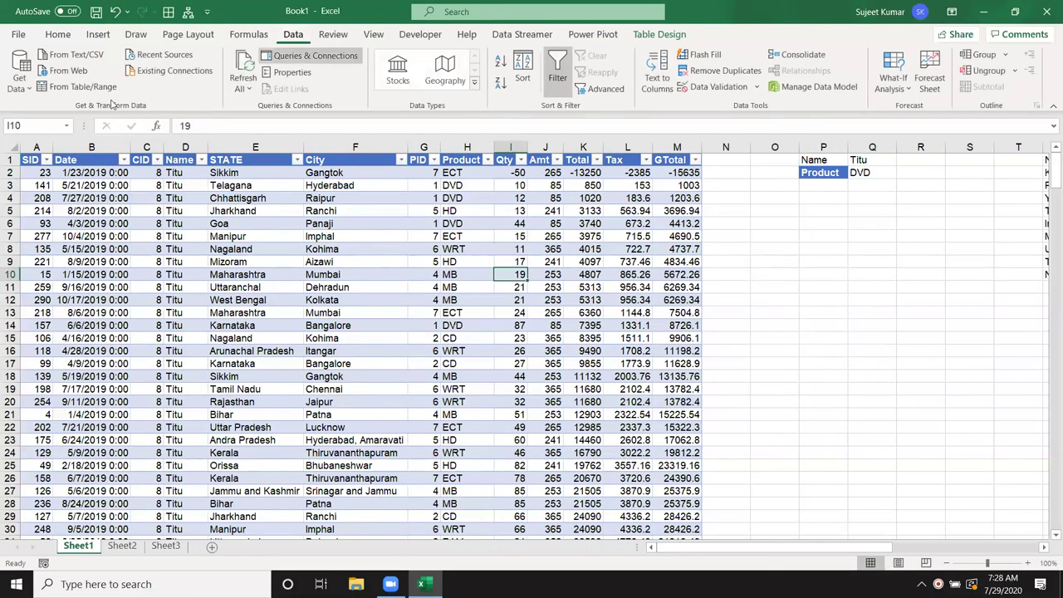
pyautogui.click(19, 78)
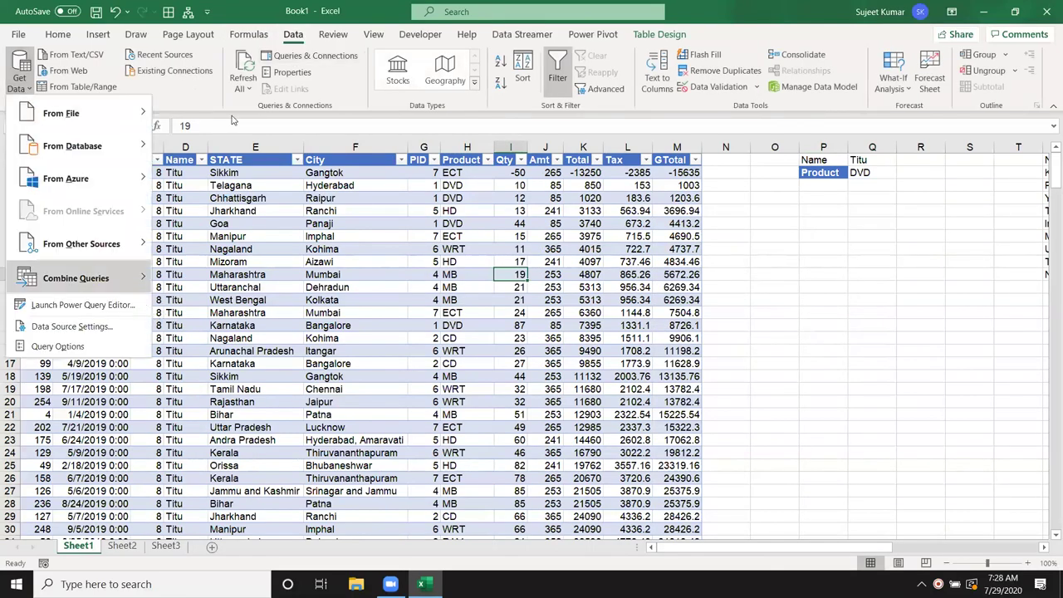
pyautogui.click(407, 280)
pyautogui.click(338, 60)
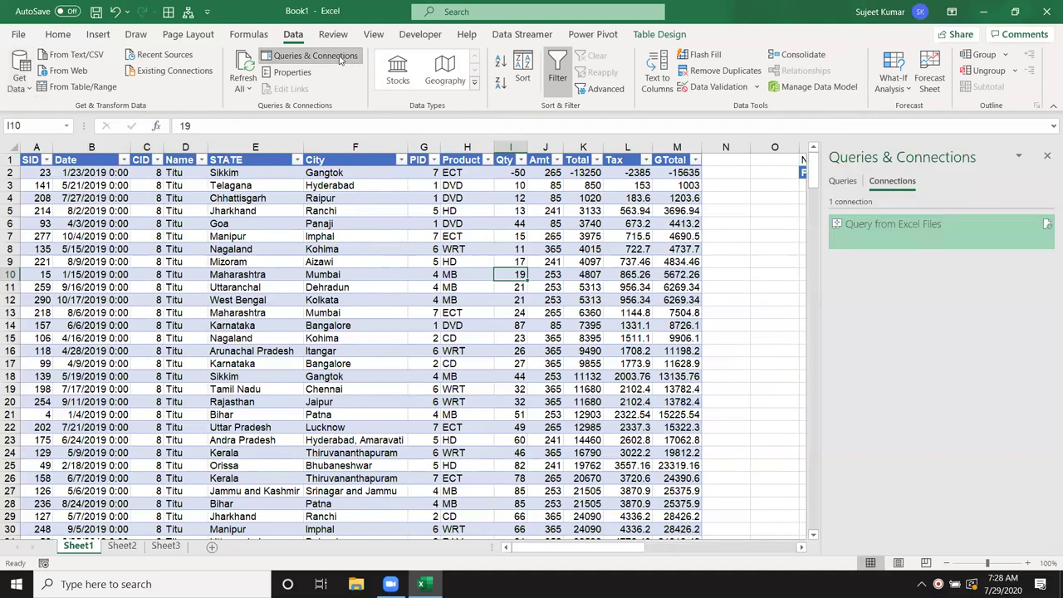
pyautogui.rightClick(918, 221)
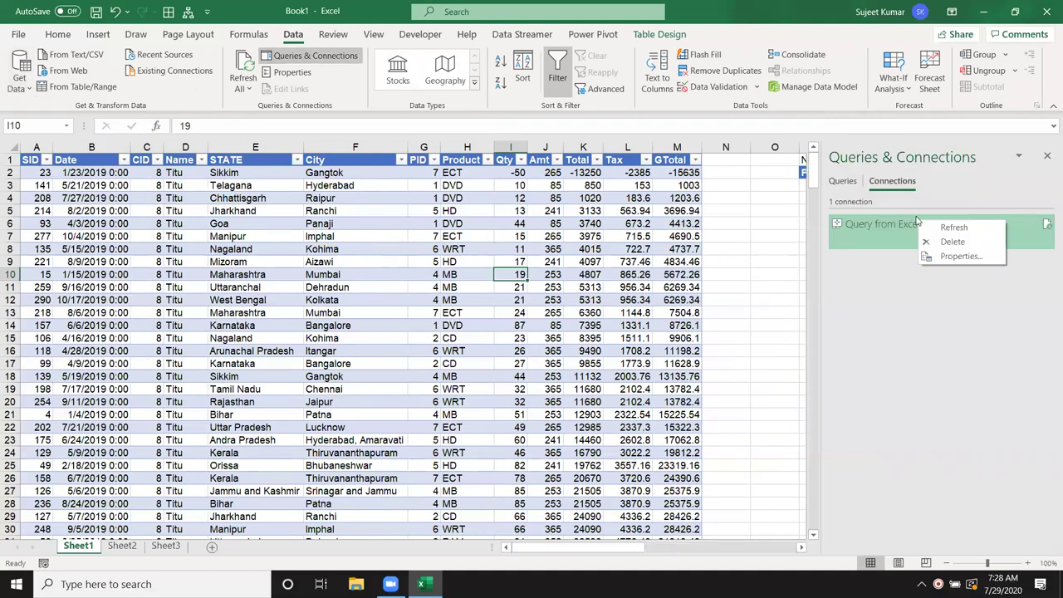
pyautogui.click(947, 257)
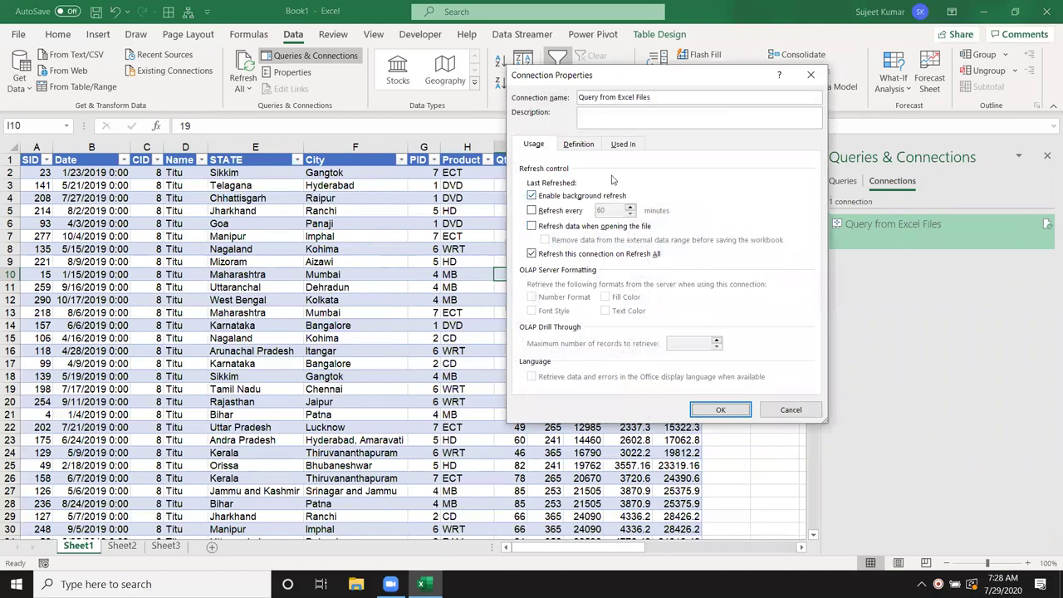
# - Change the command text's WHERE clause to ('Data$'.Name=? and 'Data$'.Product=?)
pyautogui.click(579, 145)
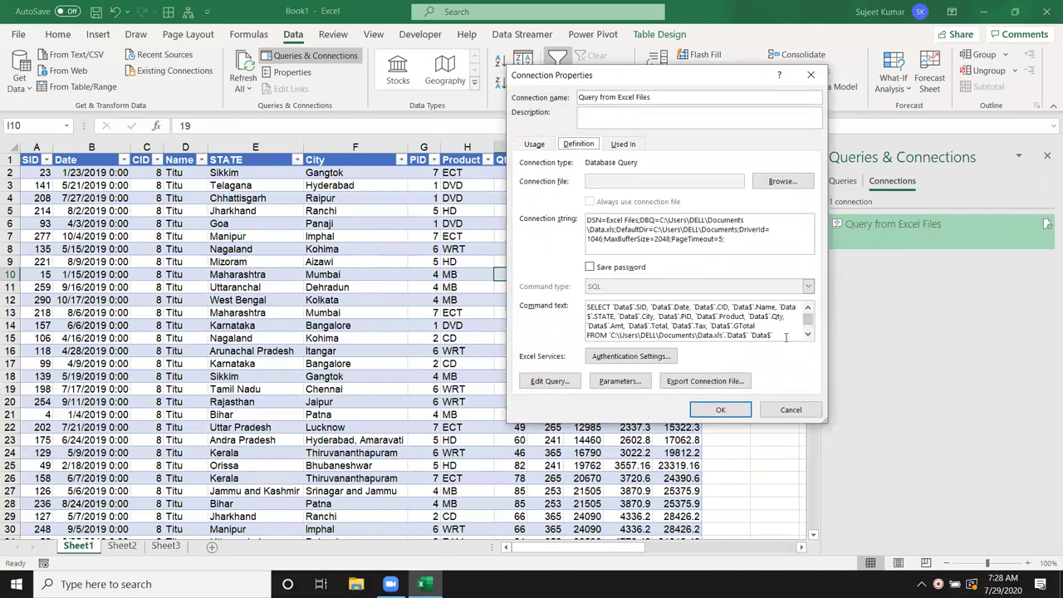
pyautogui.scroll(-1, 748, 328)
pyautogui.click(671, 326)
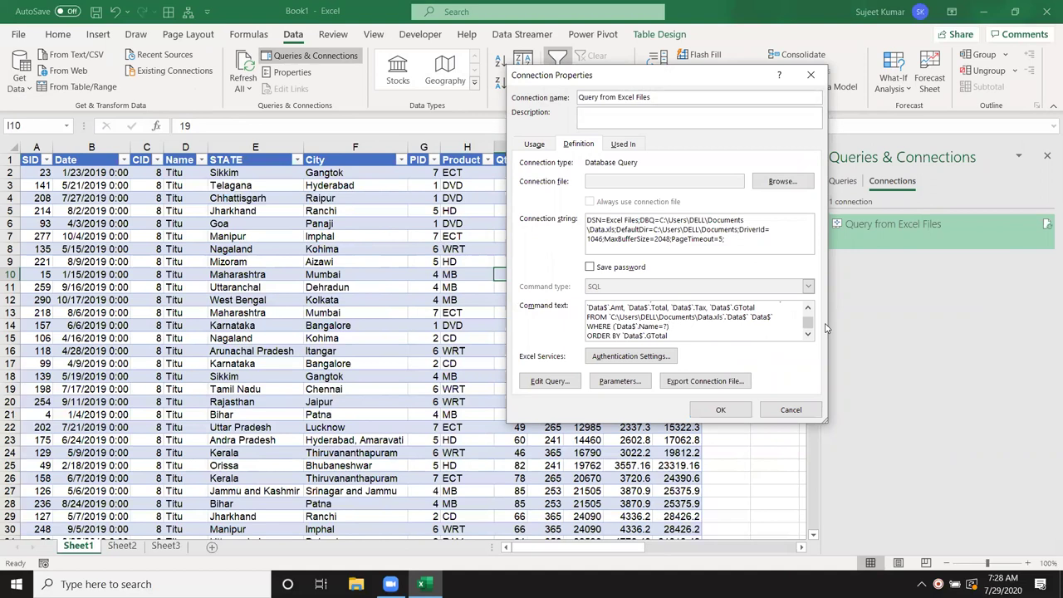
pyautogui.hotkey('shift', 'Left')
pyautogui.hotkey('shift', 'Left')
pyautogui.hotkey('shift', 'Left')
pyautogui.hotkey('shift', 'Left')
pyautogui.hotkey('shift', 'Left')
pyautogui.hotkey('shift', 'Left')
pyautogui.press('Right')
pyautogui.write('and')
pyautogui.hotkey('ctrl', 'v')
pyautogui.press('BackSpace')
pyautogui.press('BackSpace')
pyautogui.press('BackSpace')
pyautogui.press('BackSpace')
pyautogui.write('Pro')
pyautogui.write('duc')
pyautogui.write('t')
# - Link Parameter2 to cell Q2 (DVD), saving it for future refreshes and auto-refreshing on change
pyautogui.click(716, 409)
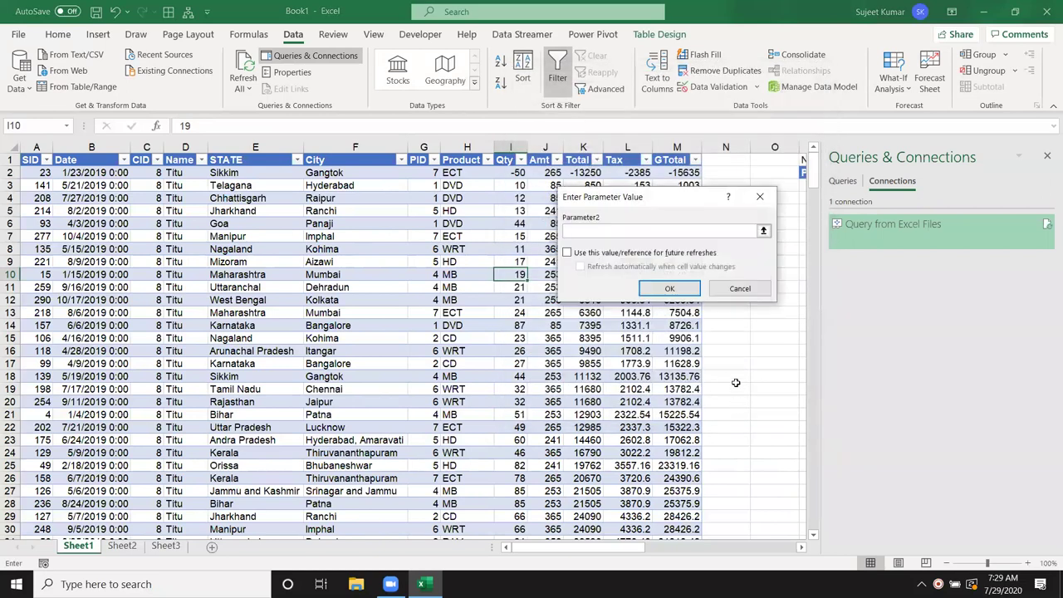
pyautogui.click(588, 253)
pyautogui.click(590, 266)
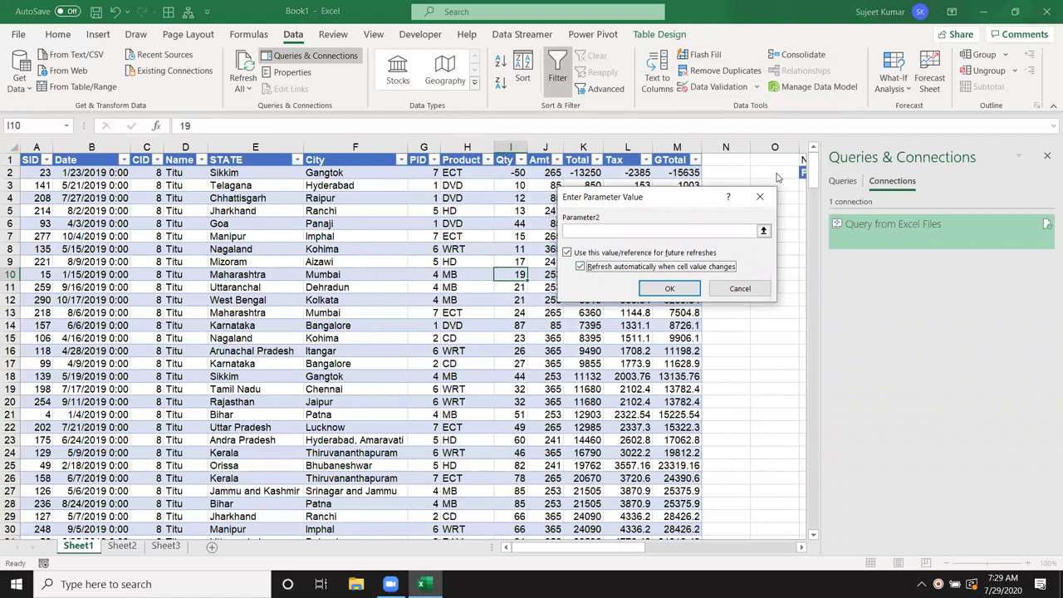
pyautogui.click(736, 230)
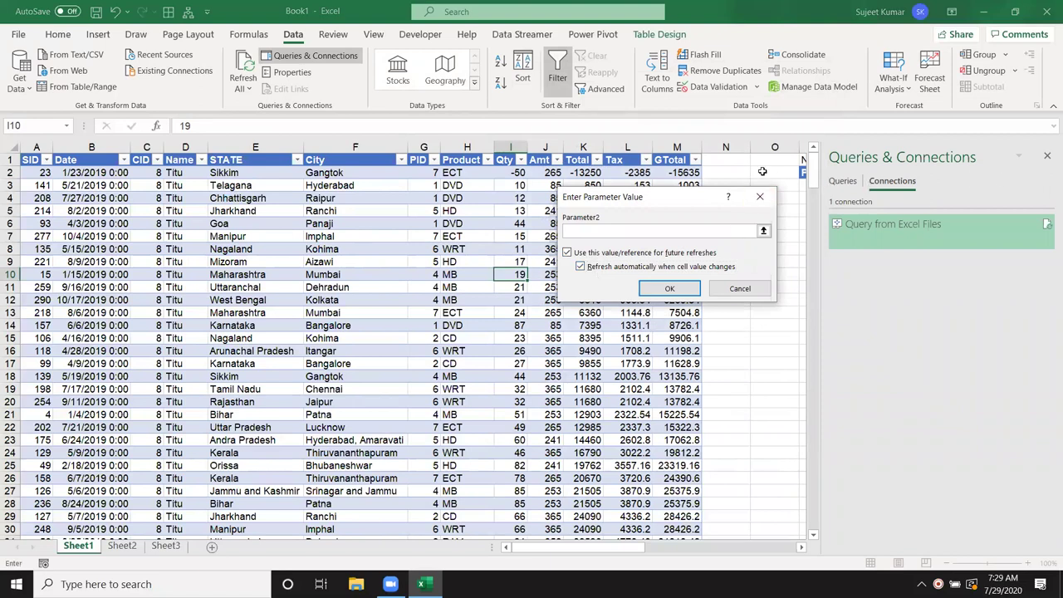
pyautogui.click(762, 171)
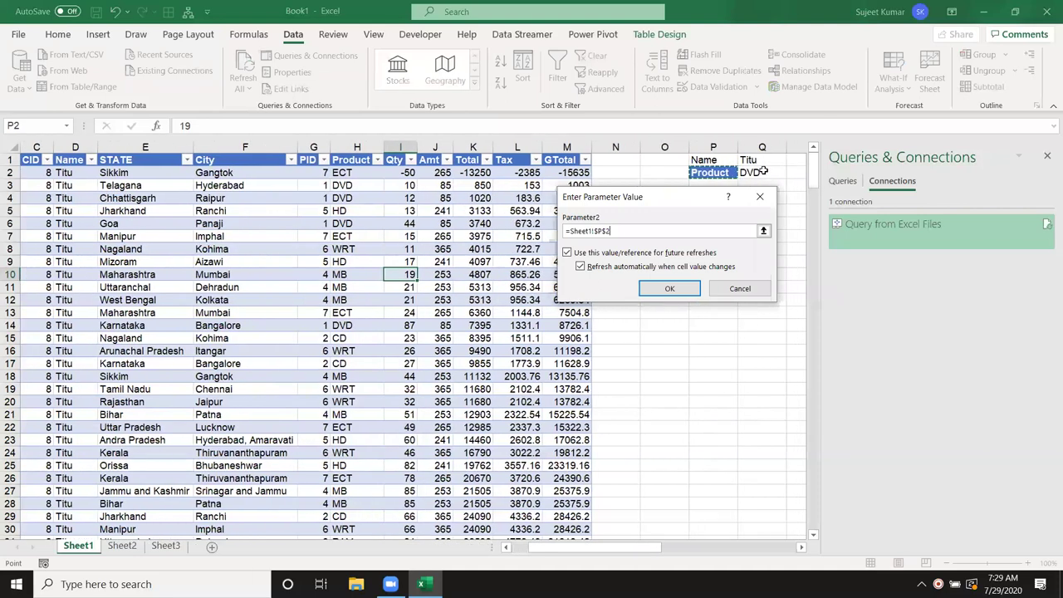
pyautogui.click(762, 172)
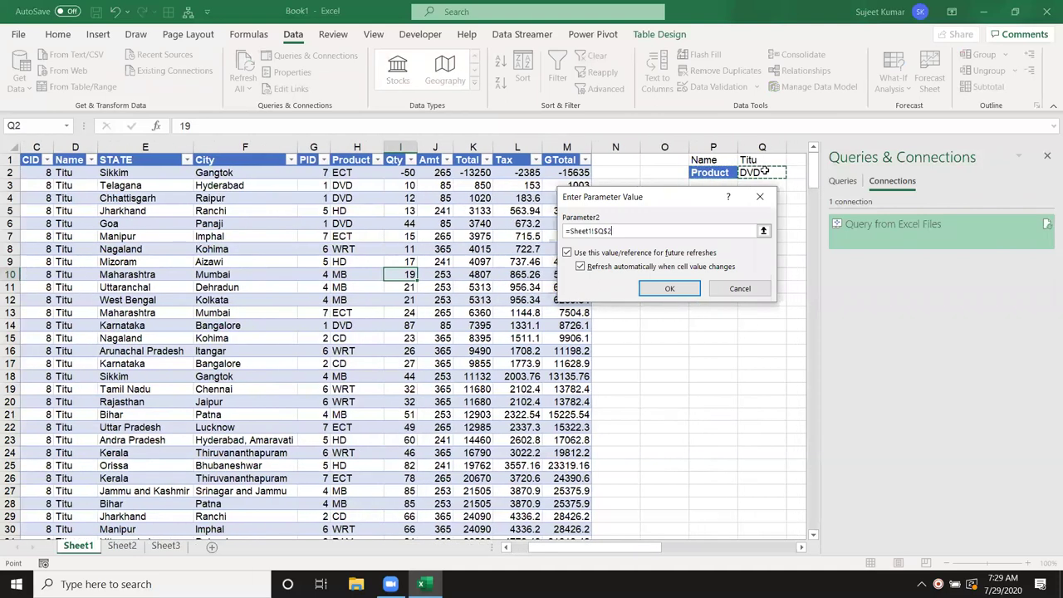
# - Confirm the Parameter2 link and close the Queries & Connections pane
pyautogui.click(669, 288)
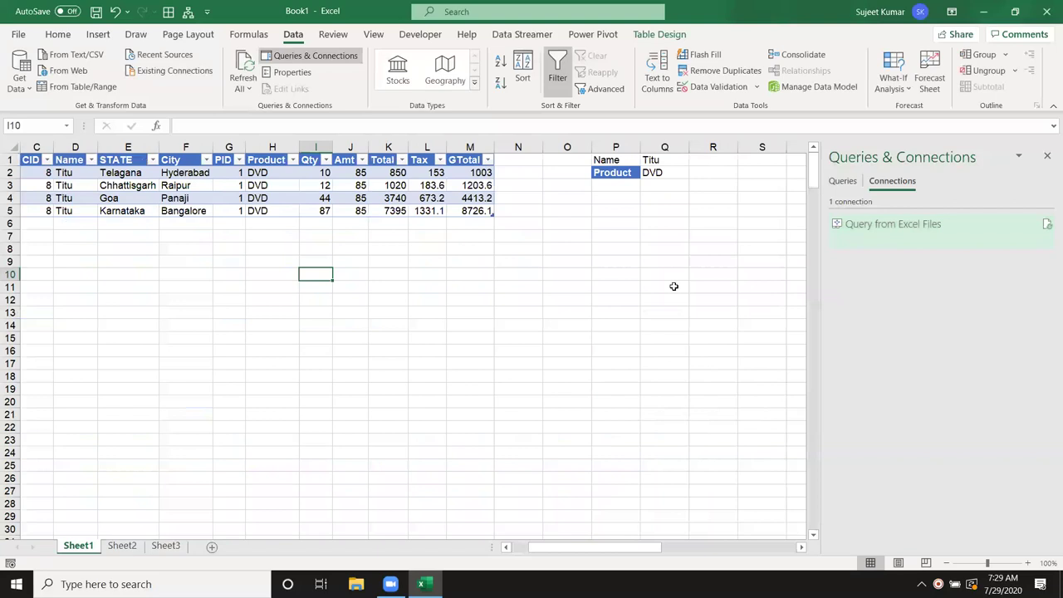
pyautogui.click(631, 287)
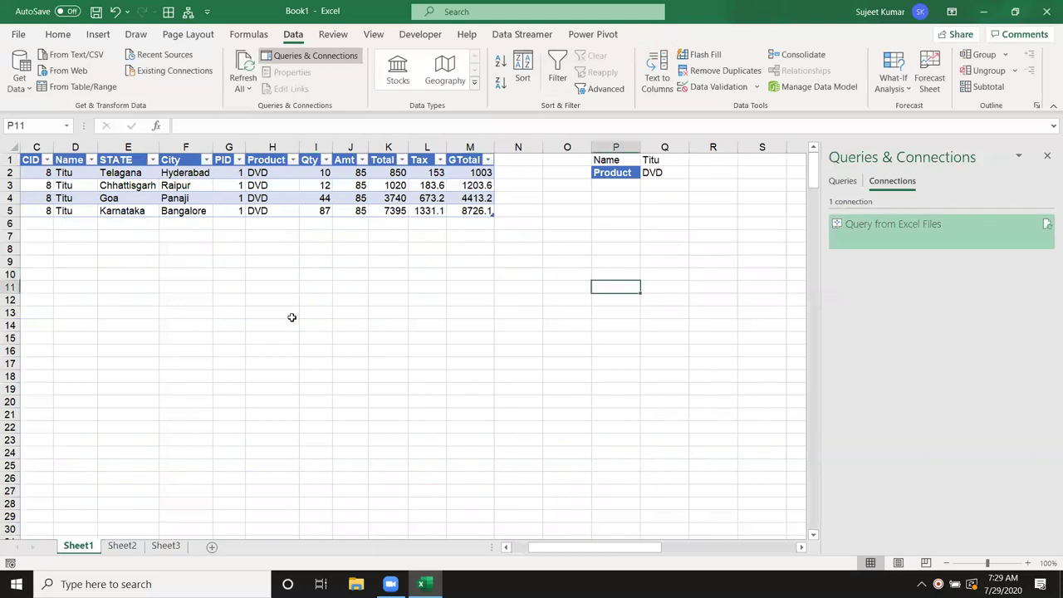
pyautogui.moveTo(625, 550); pyautogui.dragTo(570, 549)
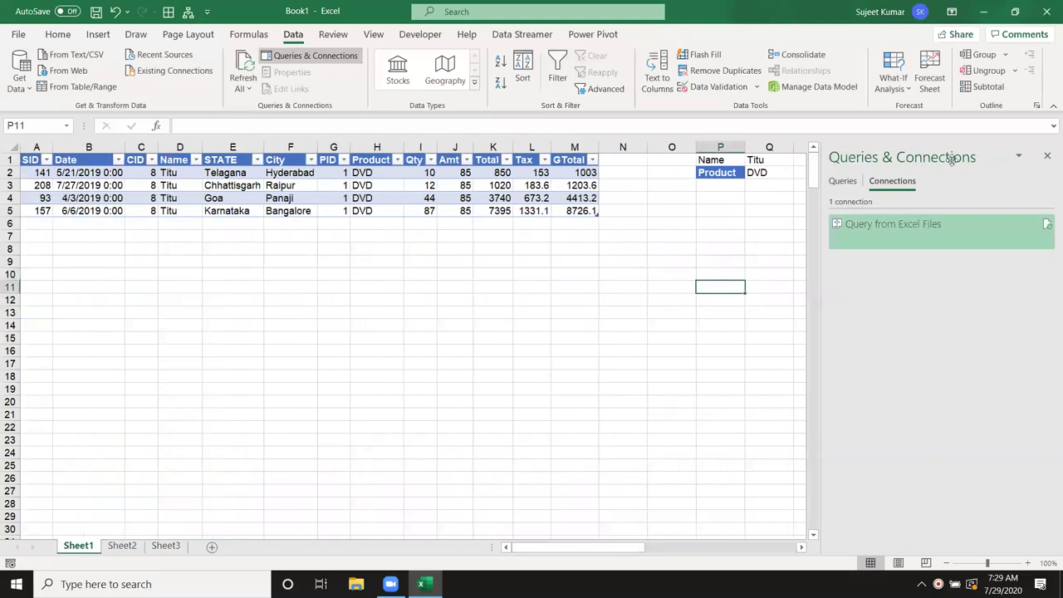
pyautogui.click(1047, 158)
# - Switch the Q1 name parameter to Inder, then to Mohan, refreshing the table
pyautogui.click(769, 160)
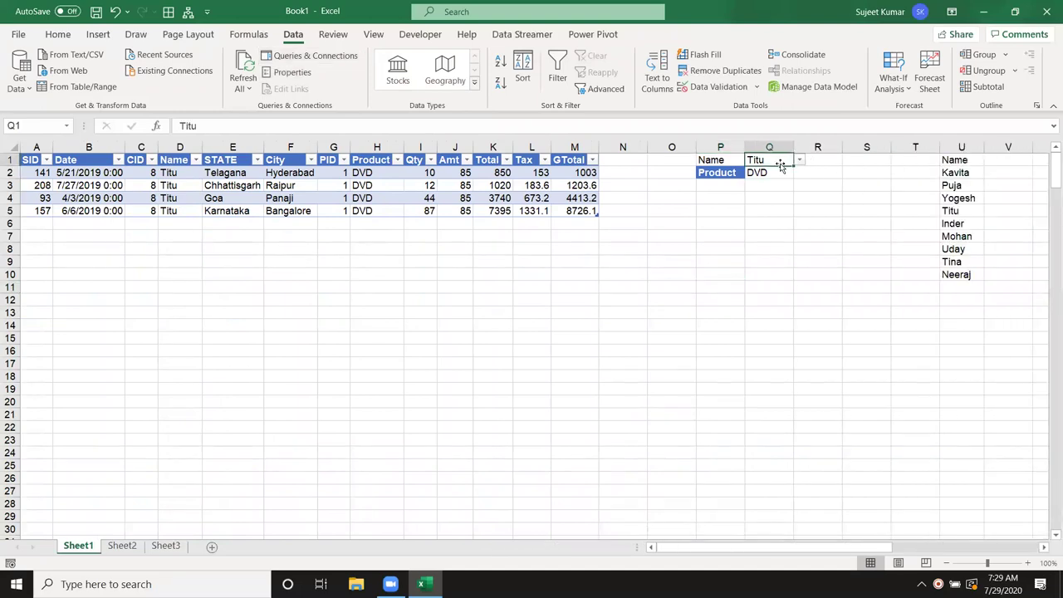
pyautogui.click(800, 160)
pyautogui.click(777, 197)
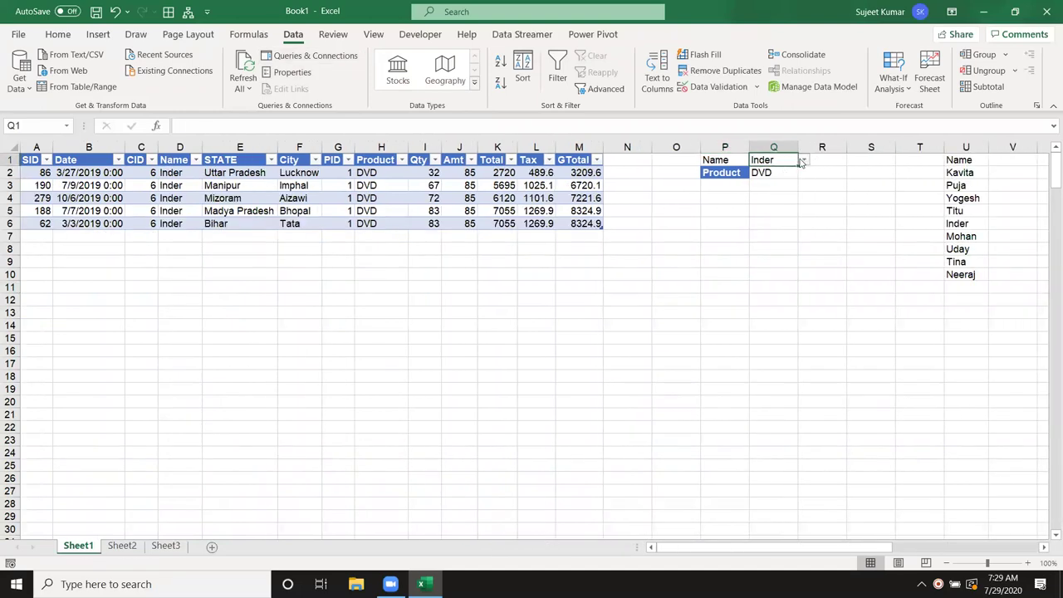
pyautogui.click(803, 161)
pyautogui.click(773, 208)
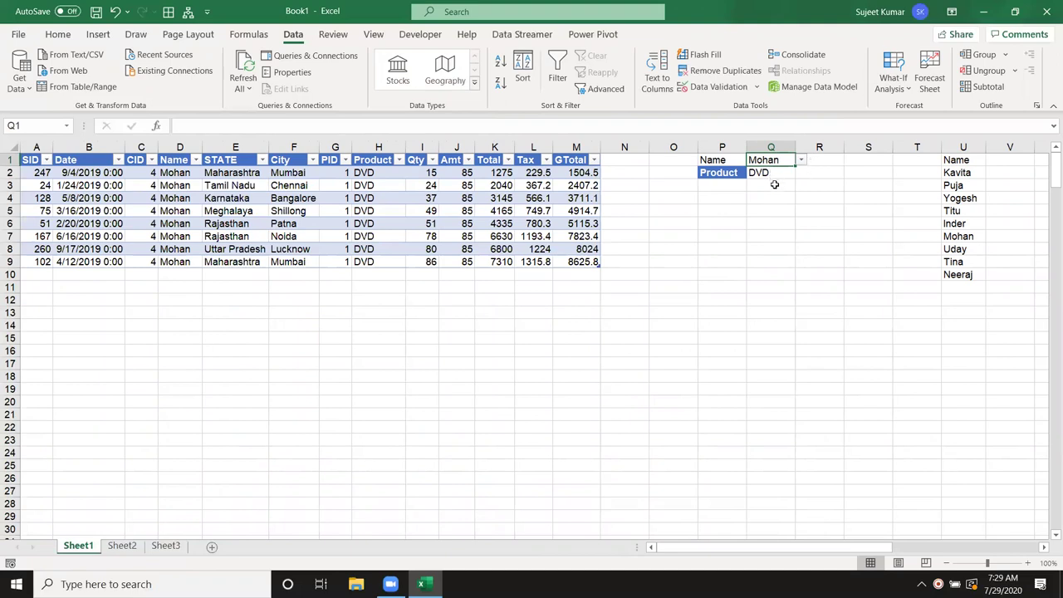
# - Check the Mohan and DVD parameter cells in Q1:Q2, then go to the File backstage
pyautogui.click(773, 173)
pyautogui.hotkey('shift', 'Up')
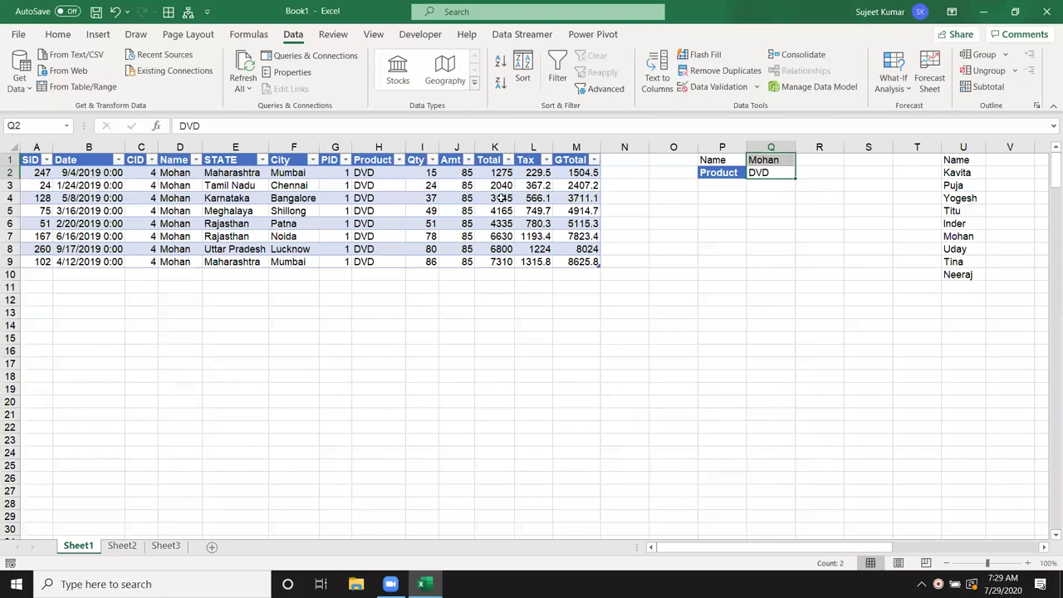
pyautogui.click(770, 189)
pyautogui.click(769, 174)
pyautogui.hotkey('shift', 'Up')
pyautogui.click(778, 180)
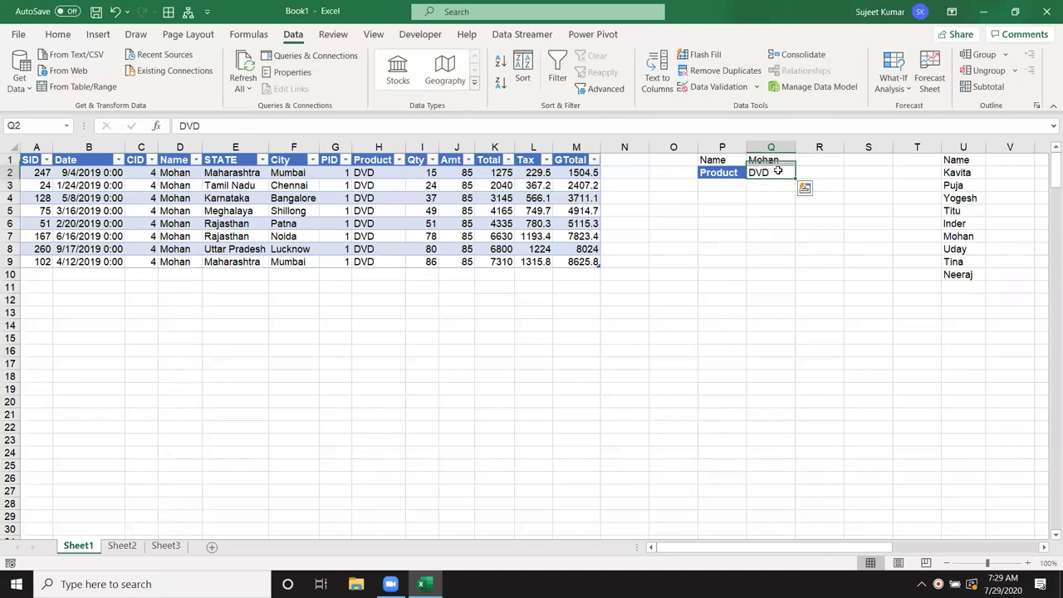
pyautogui.click(778, 166)
pyautogui.click(775, 175)
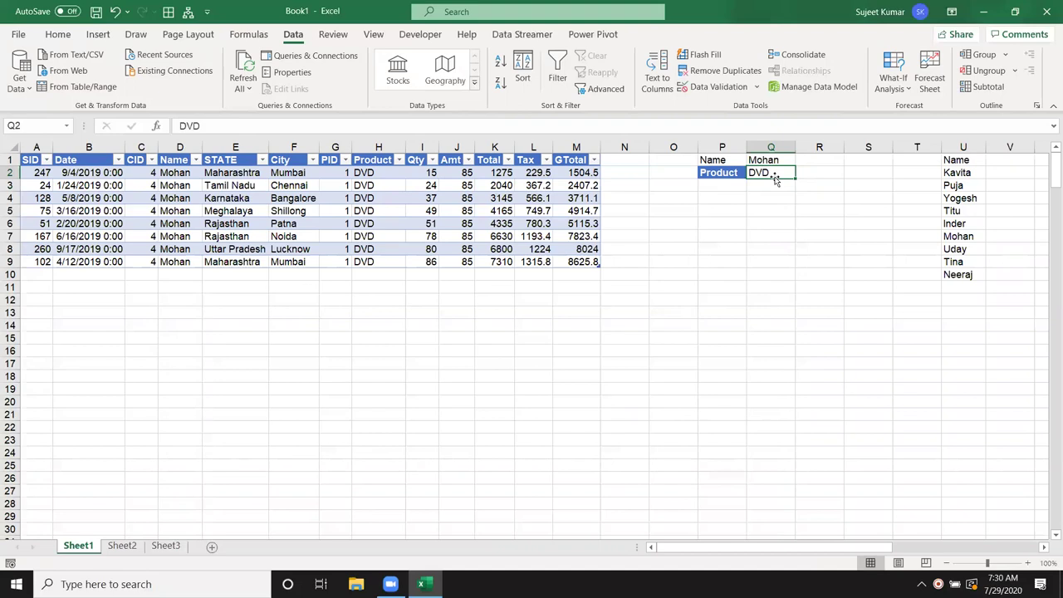
pyautogui.click(18, 35)
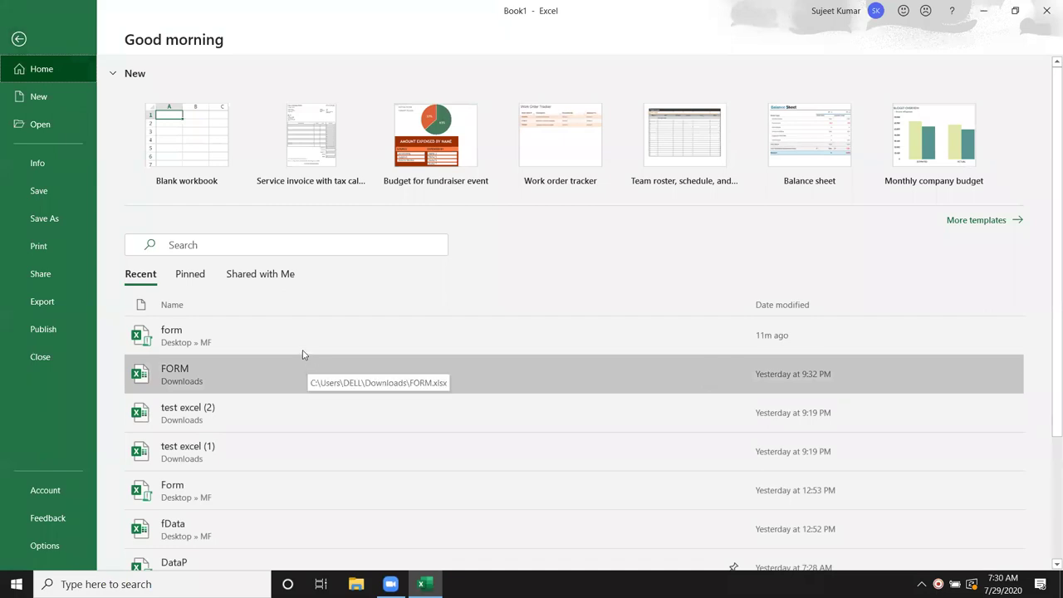
# - Open the SQL workbook from the backstage Recent list
pyautogui.scroll(-2, 304, 353)
pyautogui.scroll(-2, 301, 345)
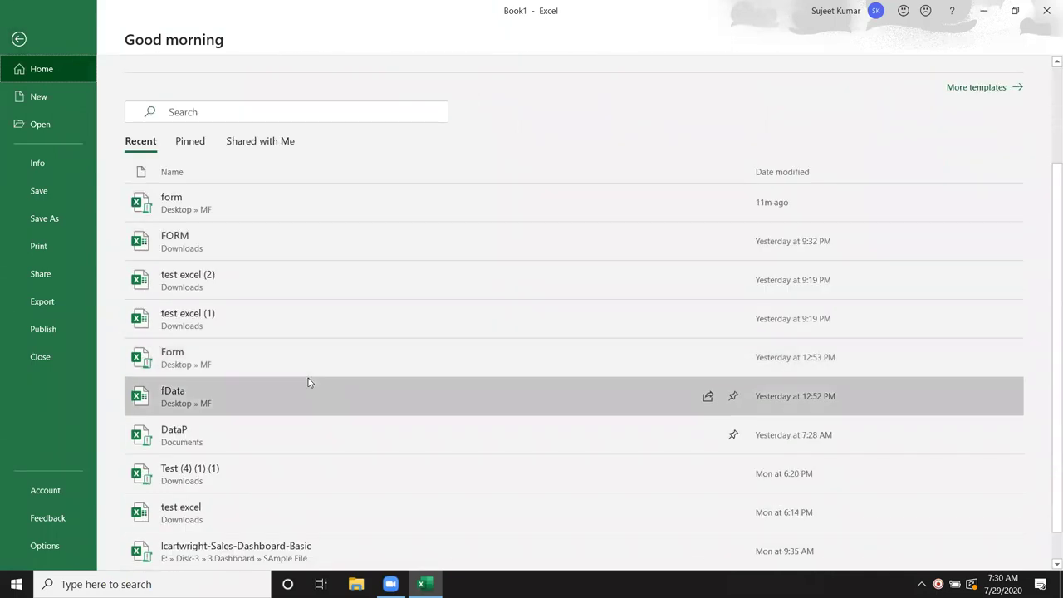
pyautogui.scroll(-1, 311, 391)
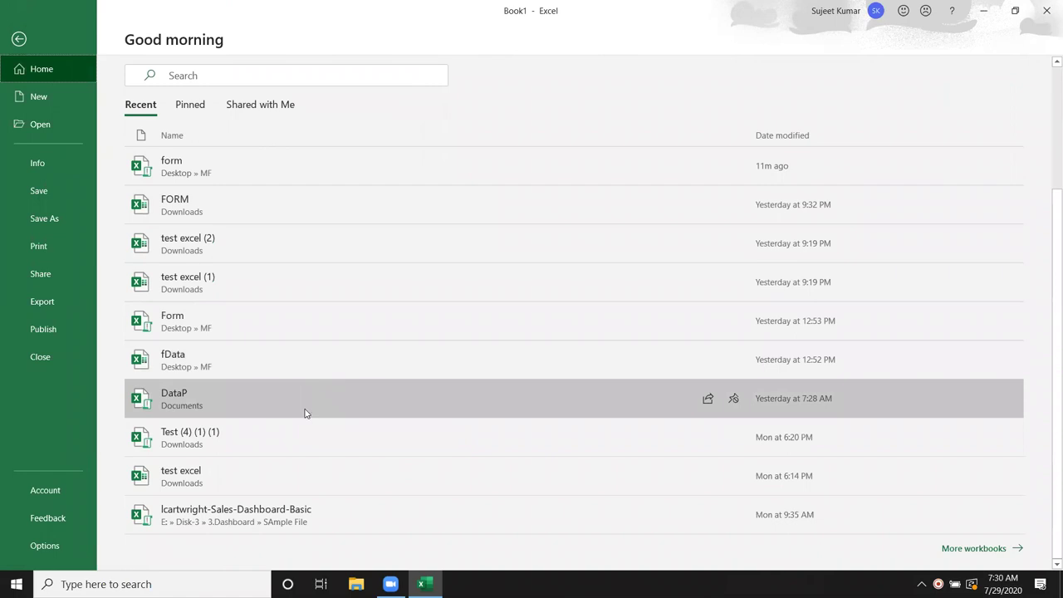
pyautogui.click(39, 134)
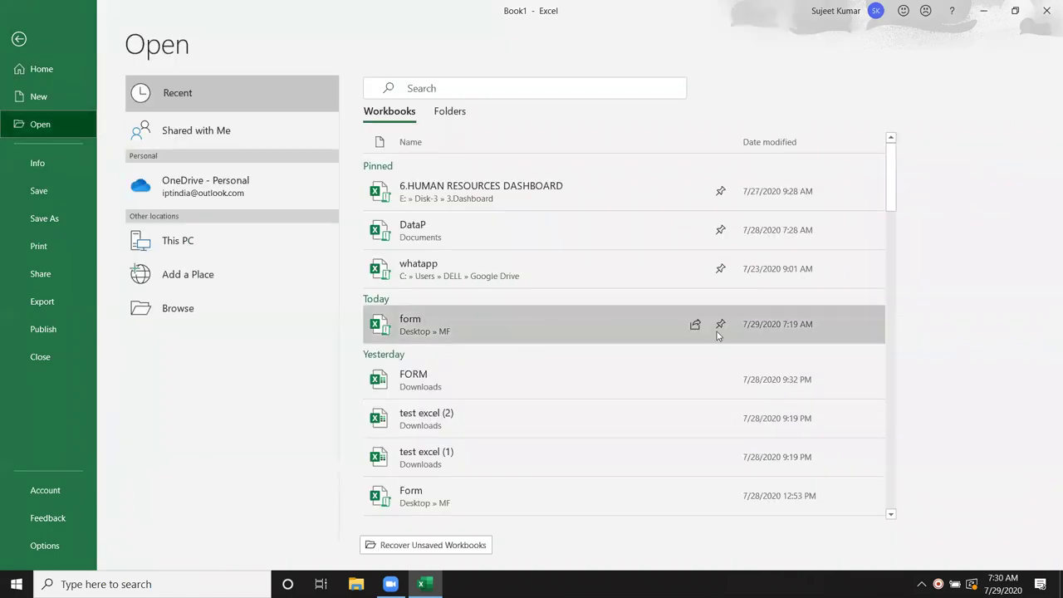
pyautogui.scroll(-2, 697, 332)
pyautogui.scroll(-2, 698, 332)
pyautogui.scroll(-1, 697, 331)
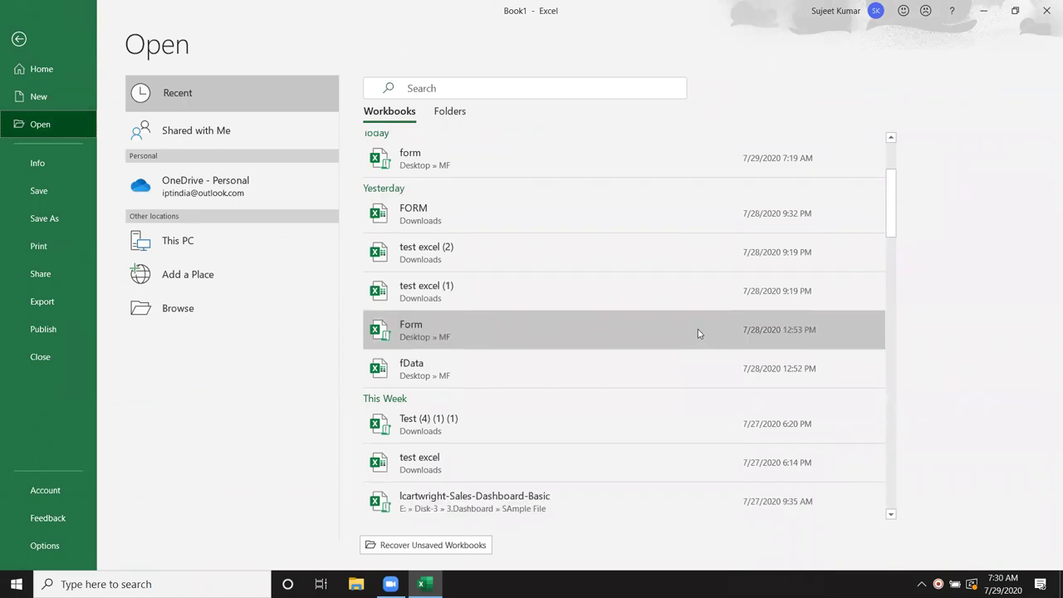
pyautogui.scroll(3, 696, 330)
pyautogui.scroll(1, 696, 331)
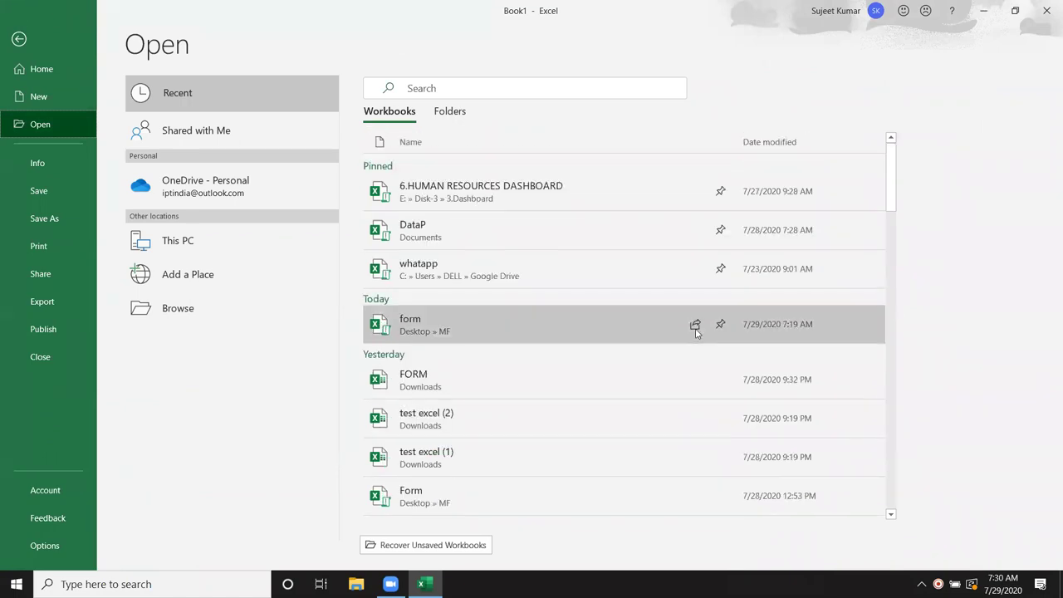
pyautogui.scroll(-1, 696, 330)
pyautogui.scroll(-1, 696, 330)
pyautogui.scroll(-1, 695, 333)
pyautogui.scroll(-1, 692, 336)
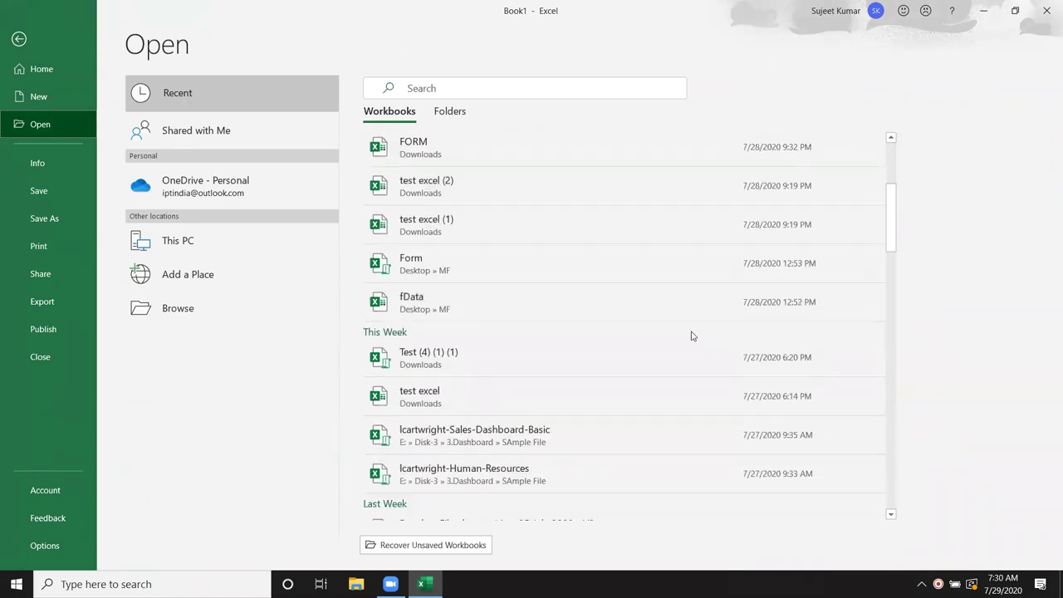
pyautogui.scroll(-2, 689, 336)
pyautogui.scroll(-2, 685, 335)
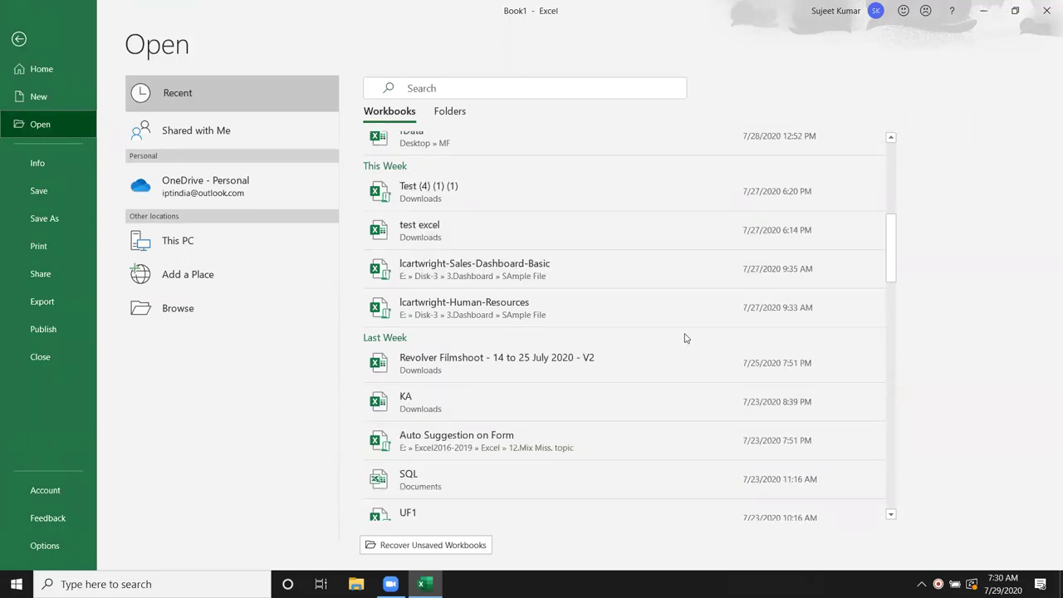
pyautogui.scroll(-1, 684, 335)
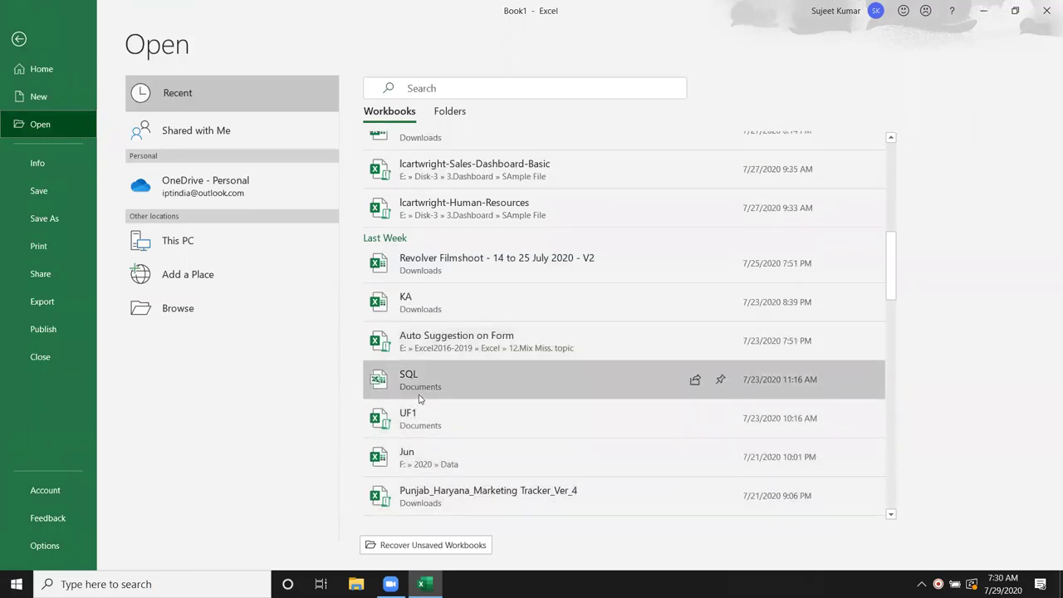
pyautogui.scroll(-1, 475, 416)
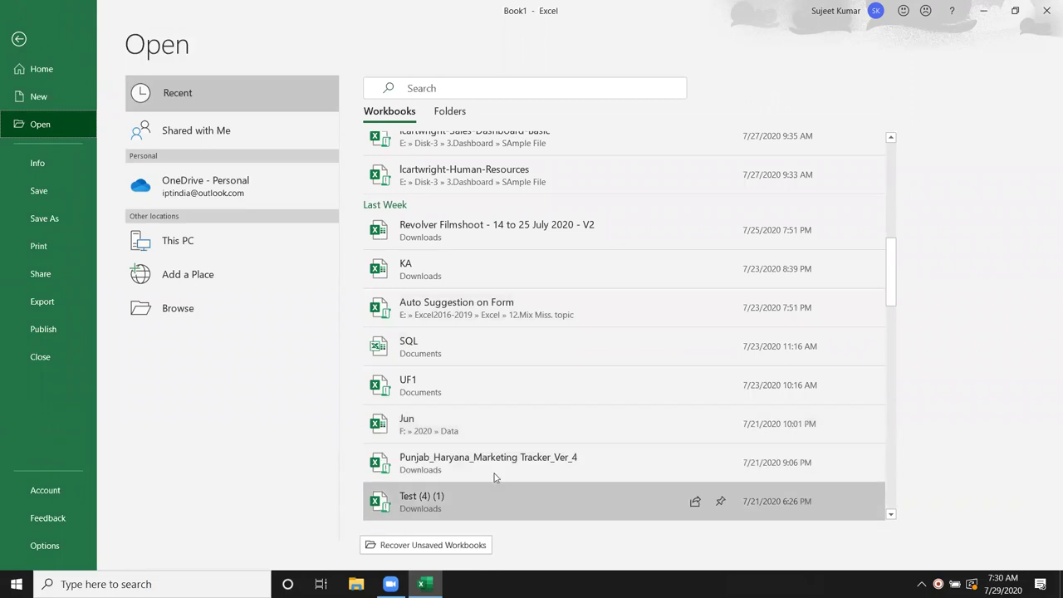
pyautogui.scroll(-1, 487, 451)
pyautogui.scroll(-1, 488, 451)
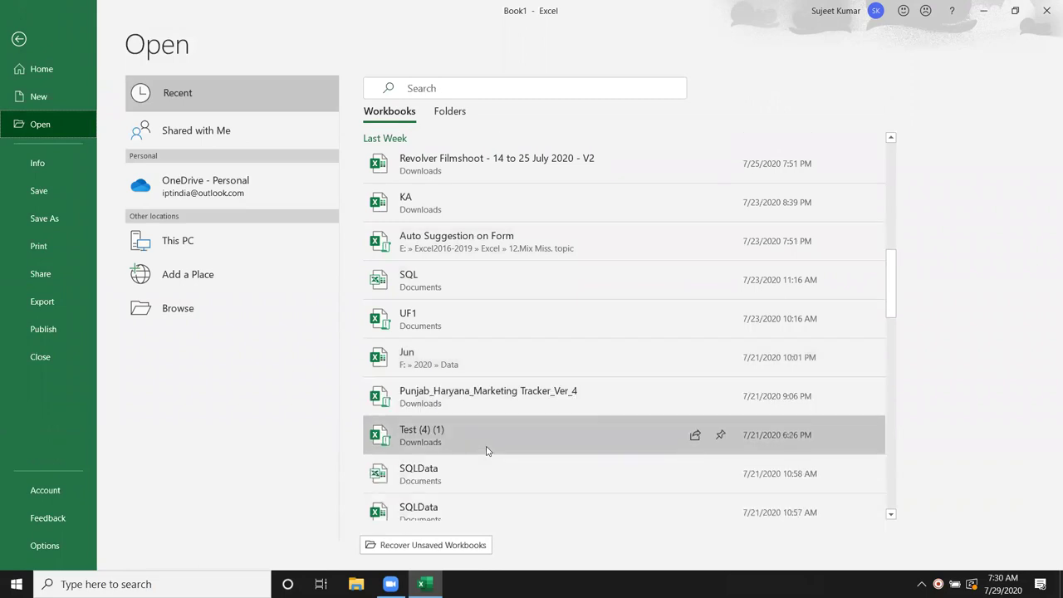
pyautogui.scroll(2, 487, 447)
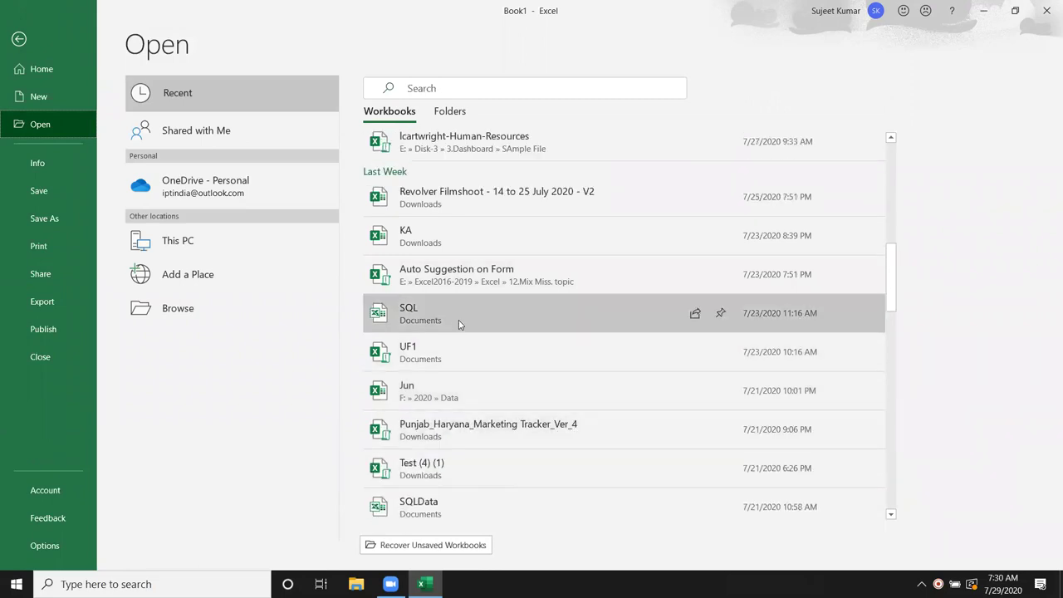
pyautogui.click(459, 320)
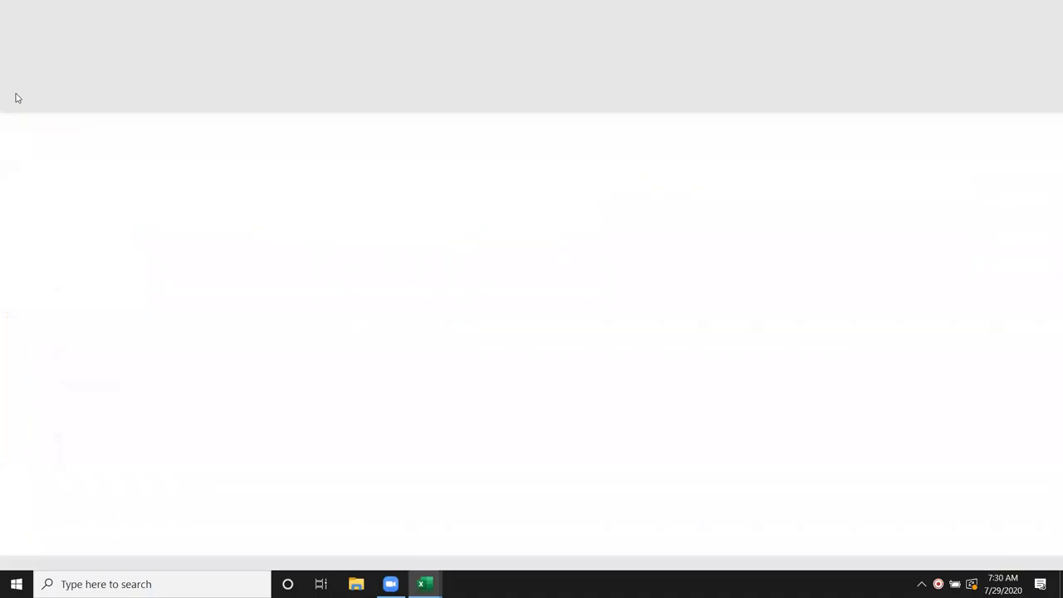
# - Review the SQL workbook's Date–Total sales sheet, then close it to return to Book1
pyautogui.click(58, 246)
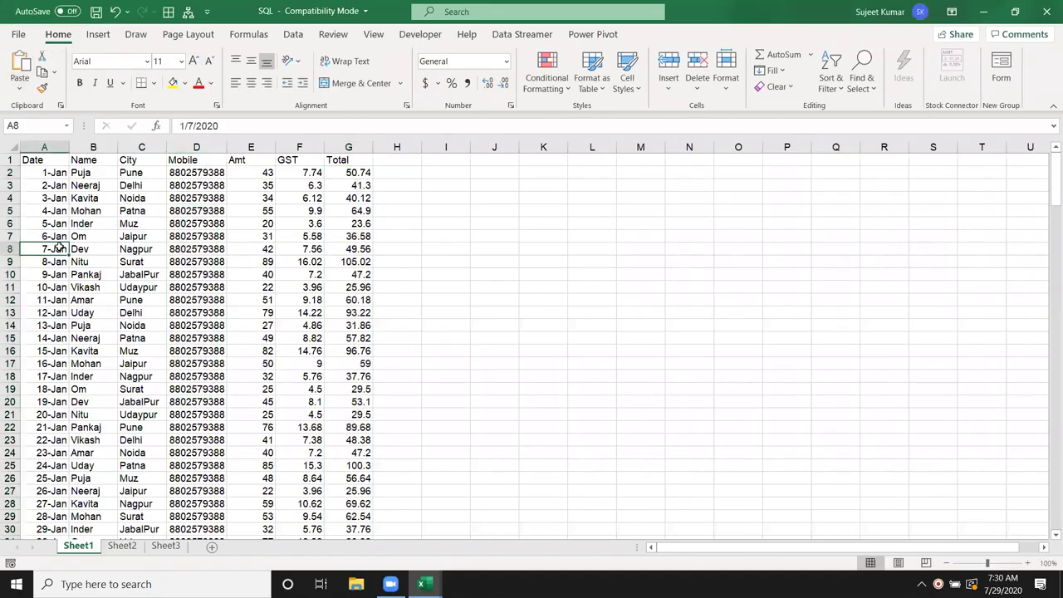
pyautogui.scroll(-2, 135, 267)
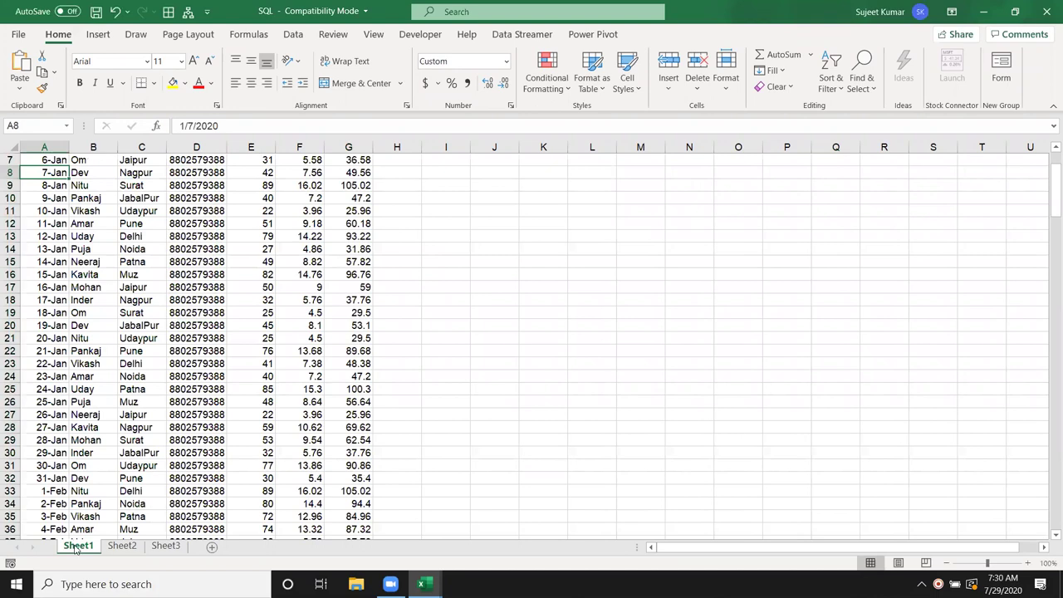
pyautogui.scroll(2, 153, 382)
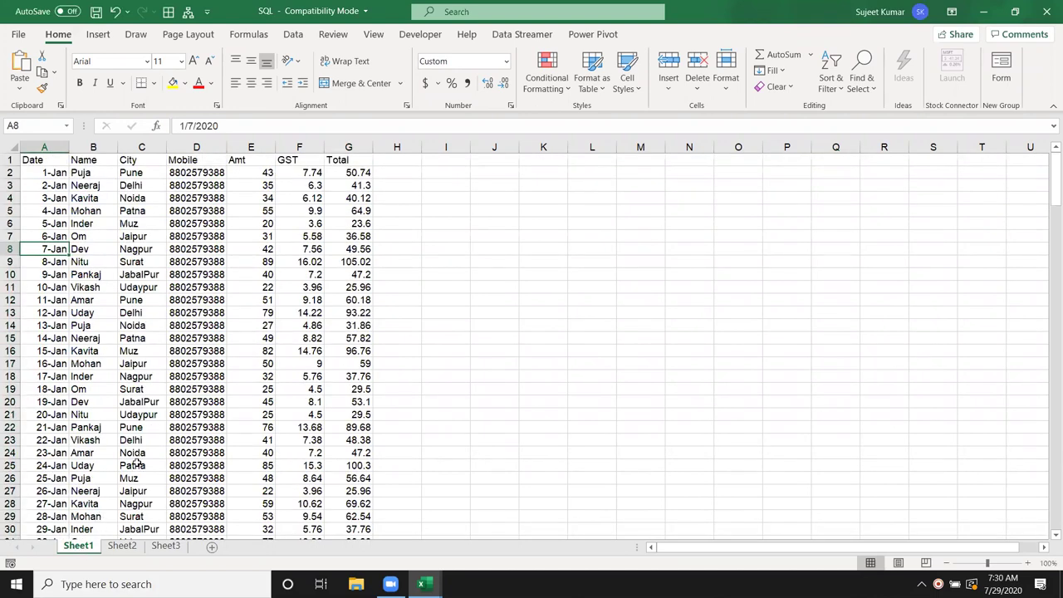
pyautogui.click(1047, 12)
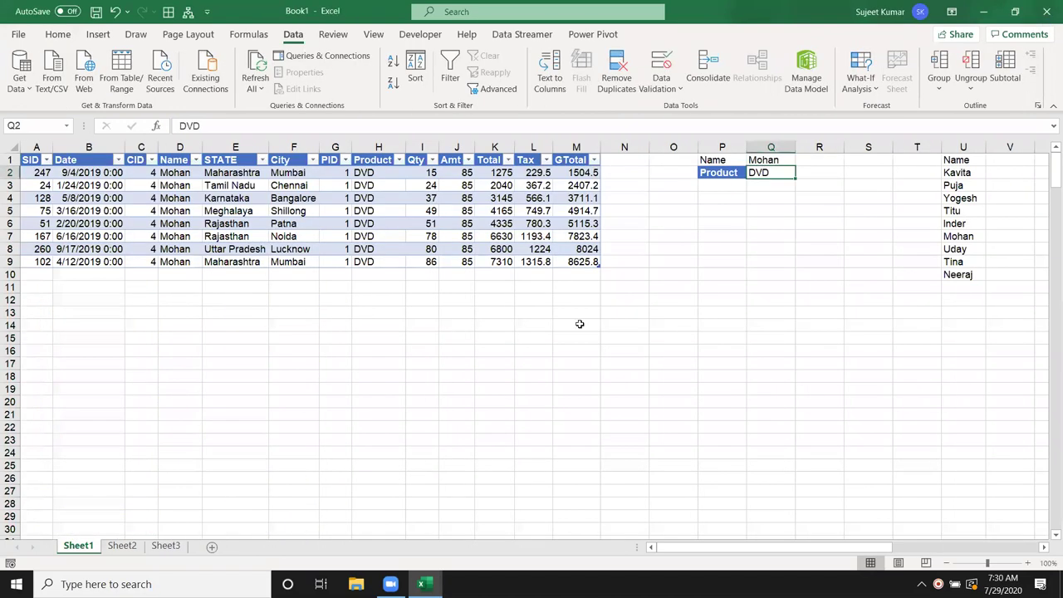
# - Open File Explorer maximized on the Documents folder
pyautogui.click(356, 584)
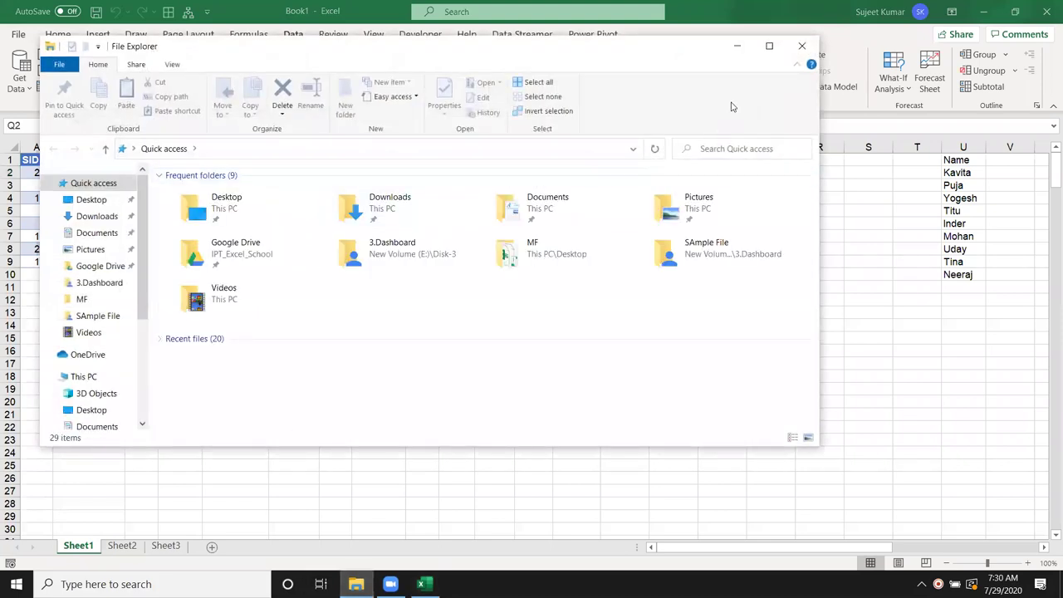
pyautogui.click(769, 47)
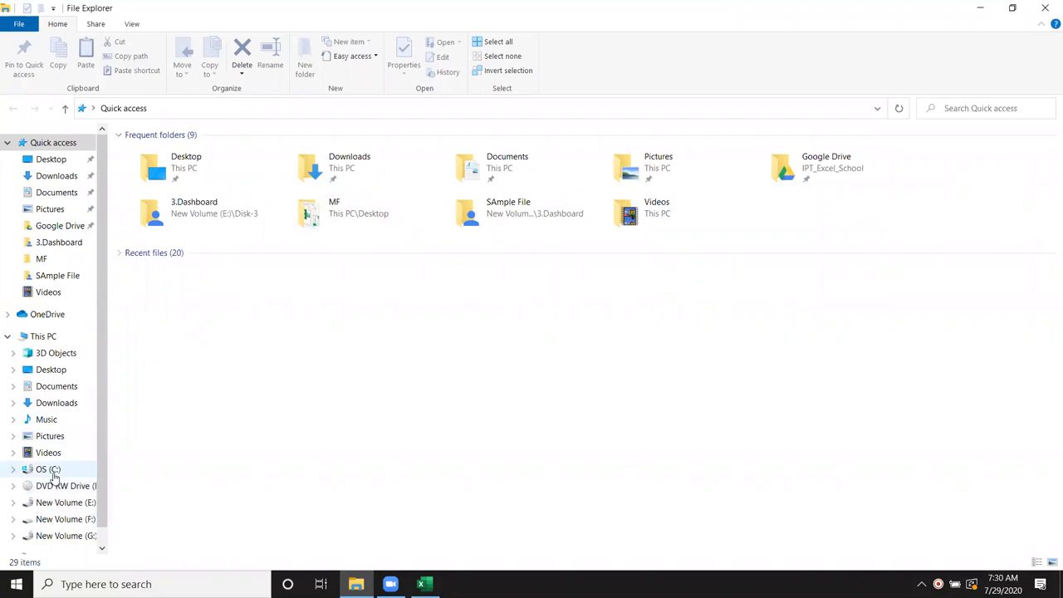
pyautogui.click(51, 193)
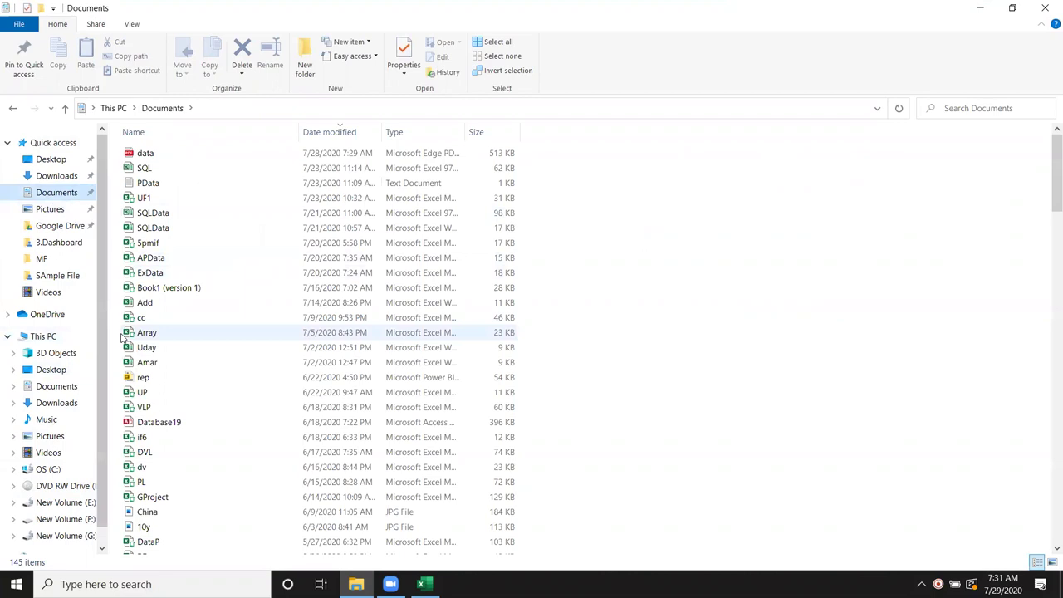
# - Duplicate the SQL workbook, rename the copy SQL2, and close File Explorer
pyautogui.click(199, 182)
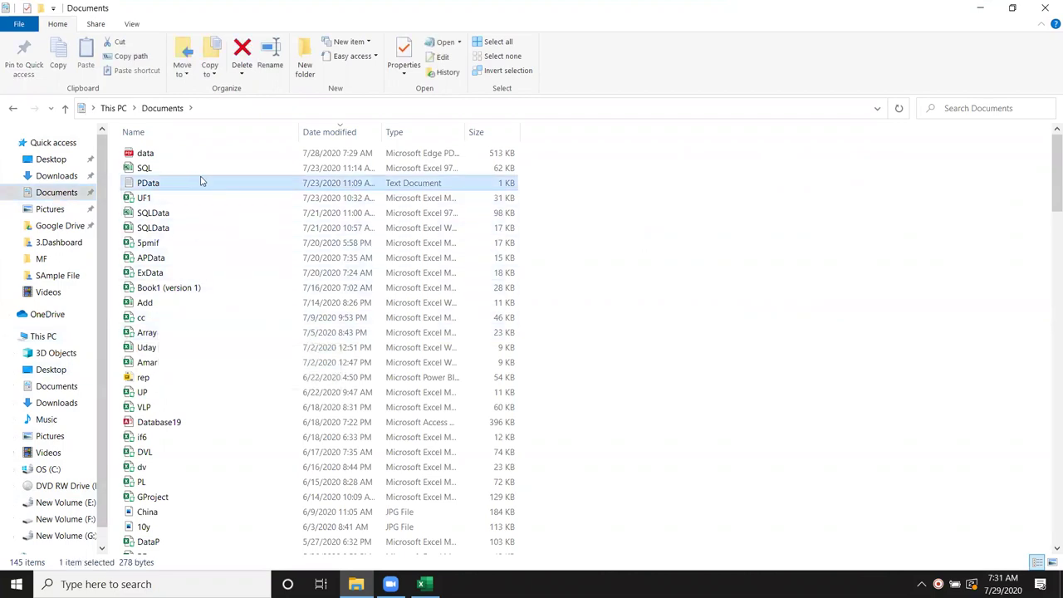
pyautogui.click(198, 173)
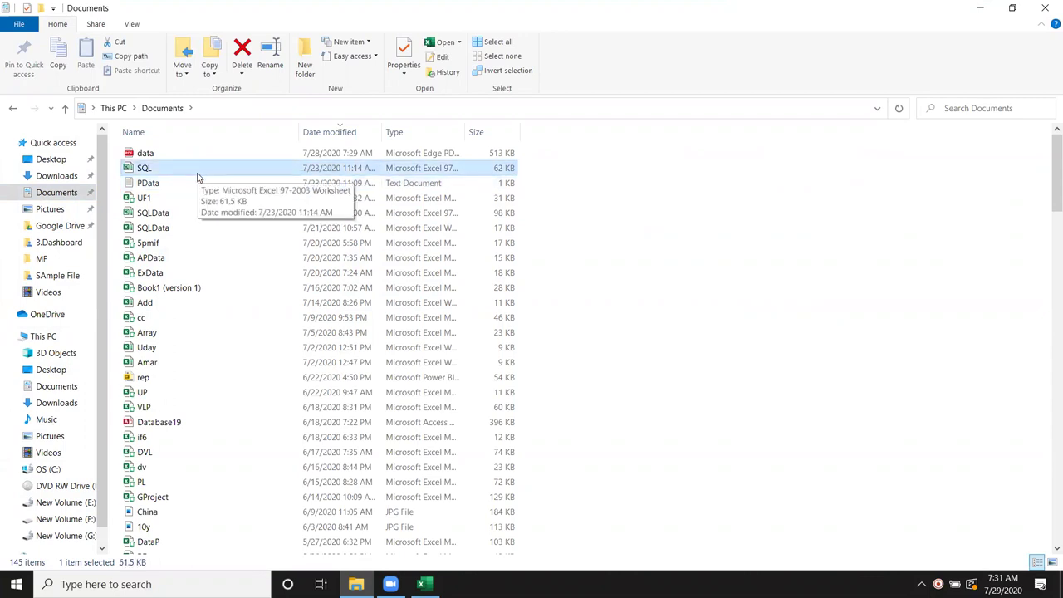
pyautogui.moveTo(199, 176); pyautogui.dragTo(199, 202)
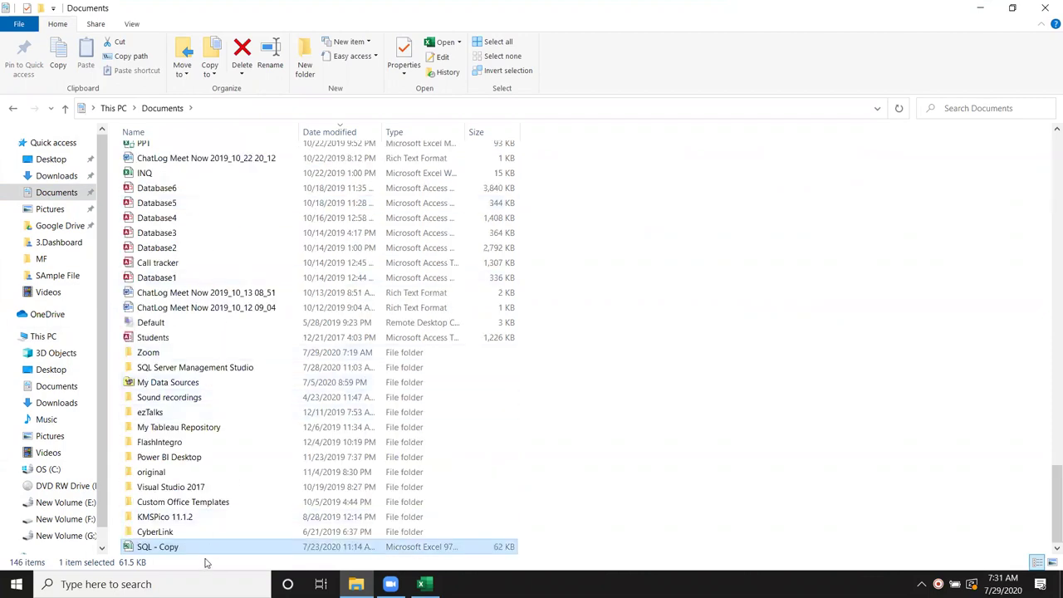
pyautogui.press('F2')
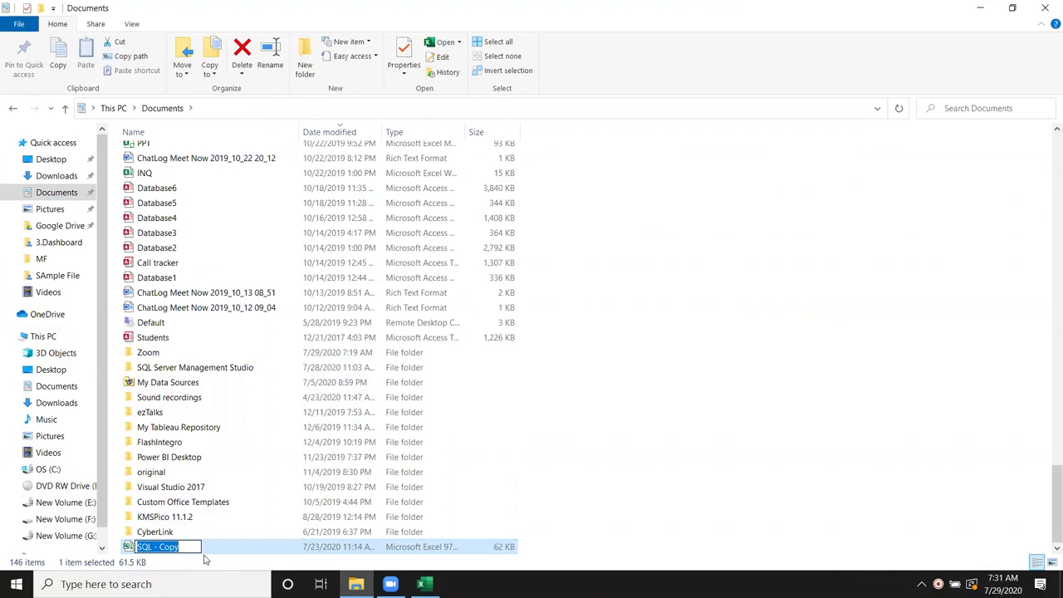
pyautogui.write('SQL')
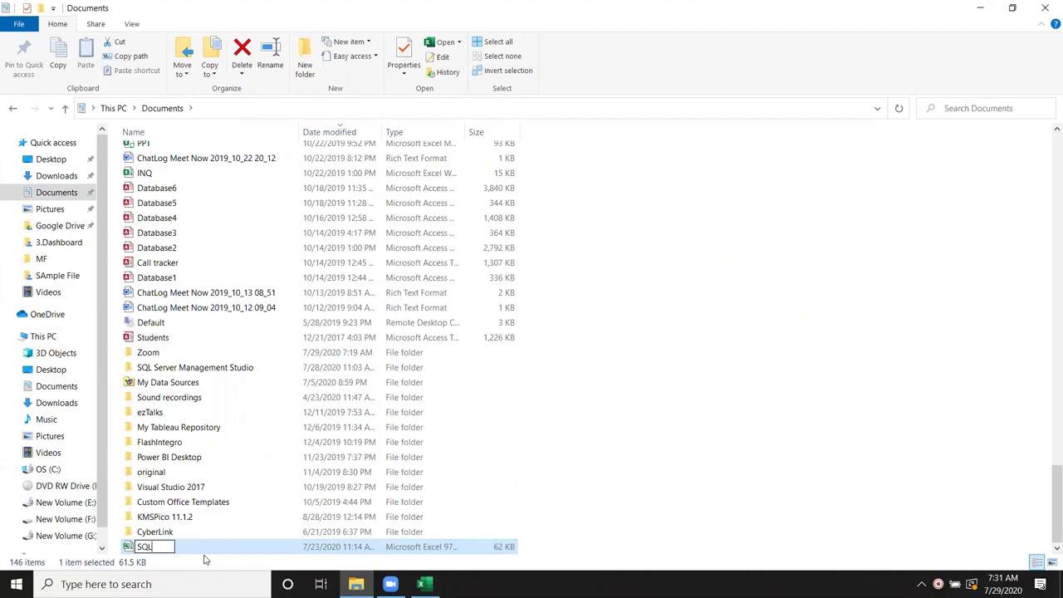
pyautogui.write('2')
pyautogui.press('Return')
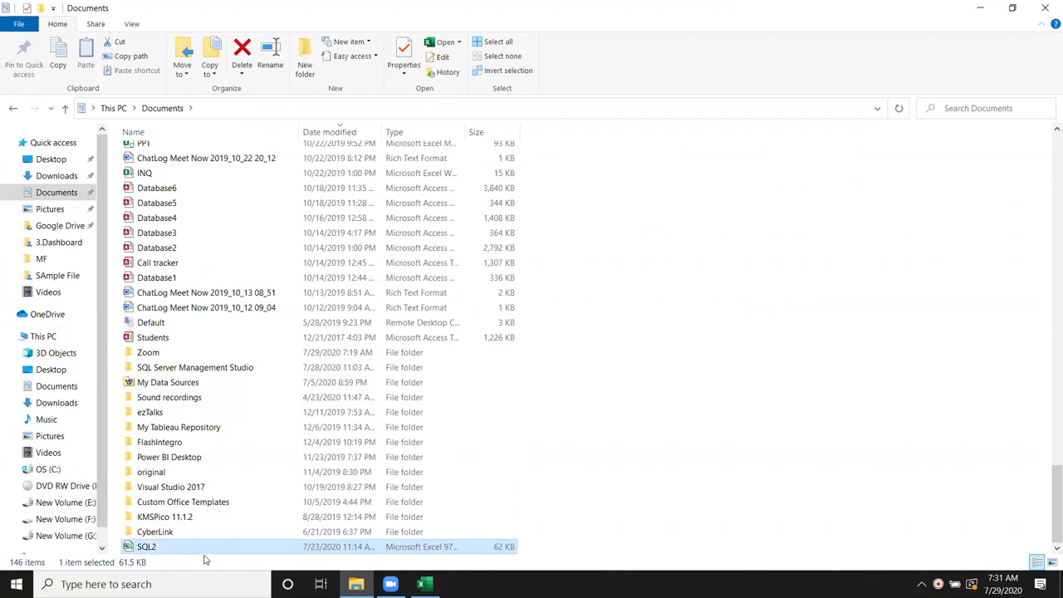
pyautogui.moveTo(1051, 506); pyautogui.dragTo(1048, 67)
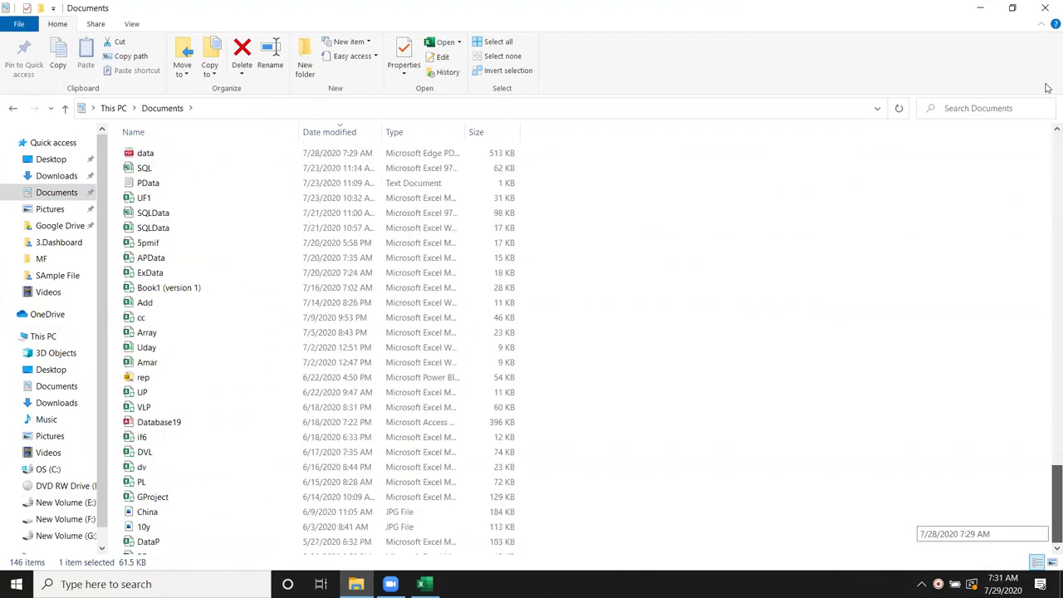
pyautogui.click(1045, 8)
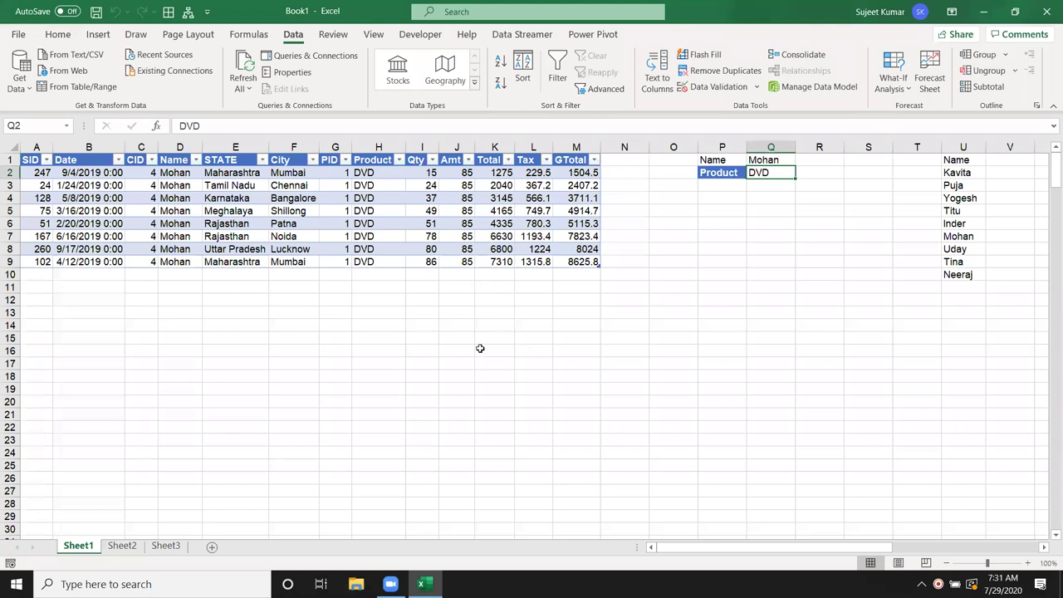
# - On empty Sheet2, start a From Microsoft Query import using the Excel Files* data source
pyautogui.click(479, 349)
pyautogui.click(123, 548)
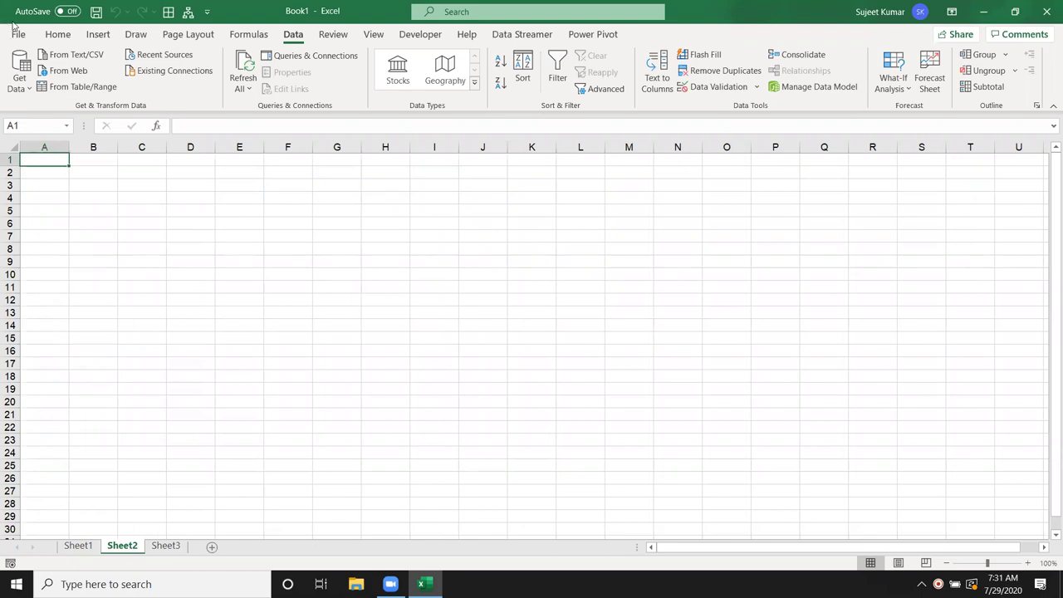
pyautogui.click(20, 79)
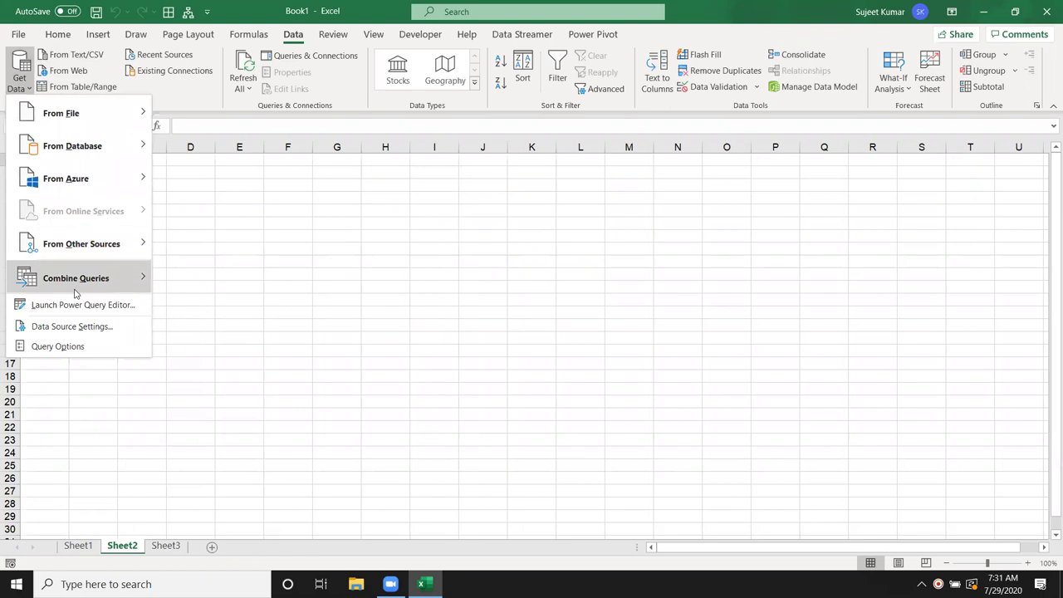
pyautogui.moveTo(105, 251)
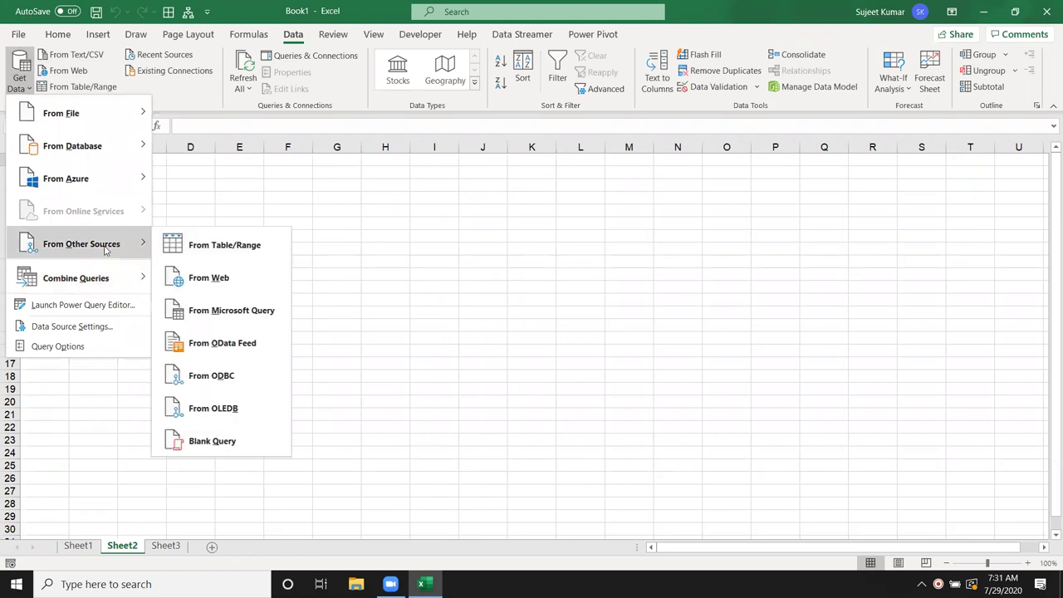
pyautogui.click(240, 310)
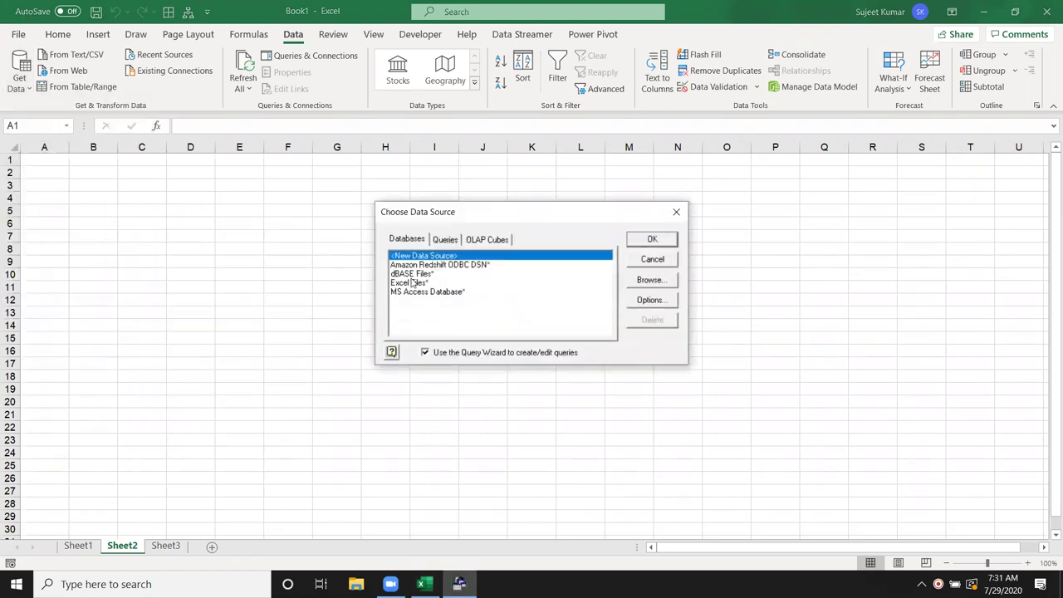
pyautogui.click(412, 283)
pyautogui.click(653, 239)
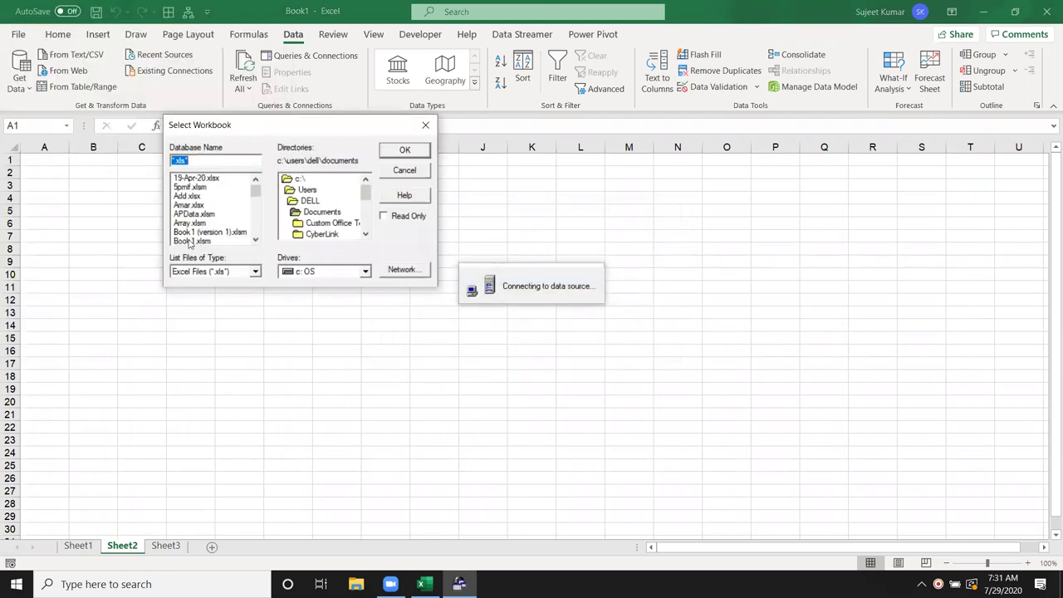
# - Choose SQL.xls from the Documents workbook list as the query's source file
pyautogui.scroll(-1, 189, 243)
pyautogui.scroll(-2, 189, 240)
pyautogui.scroll(-1, 189, 240)
pyautogui.scroll(-1, 187, 238)
pyautogui.scroll(2, 187, 238)
pyautogui.scroll(2, 187, 237)
pyautogui.scroll(1, 188, 238)
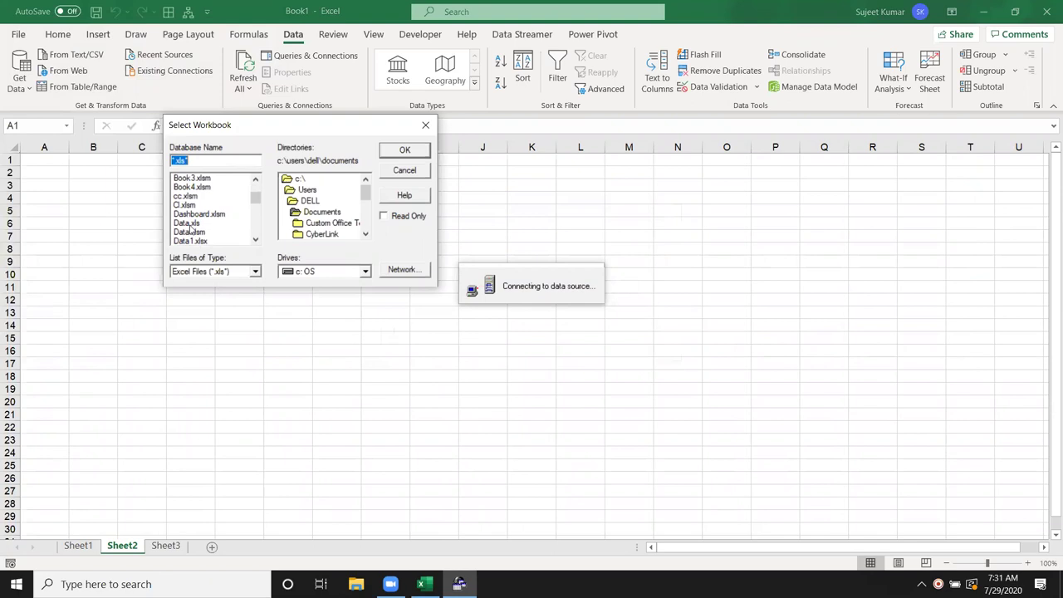
pyautogui.scroll(2, 211, 222)
pyautogui.scroll(1, 212, 223)
pyautogui.click(203, 215)
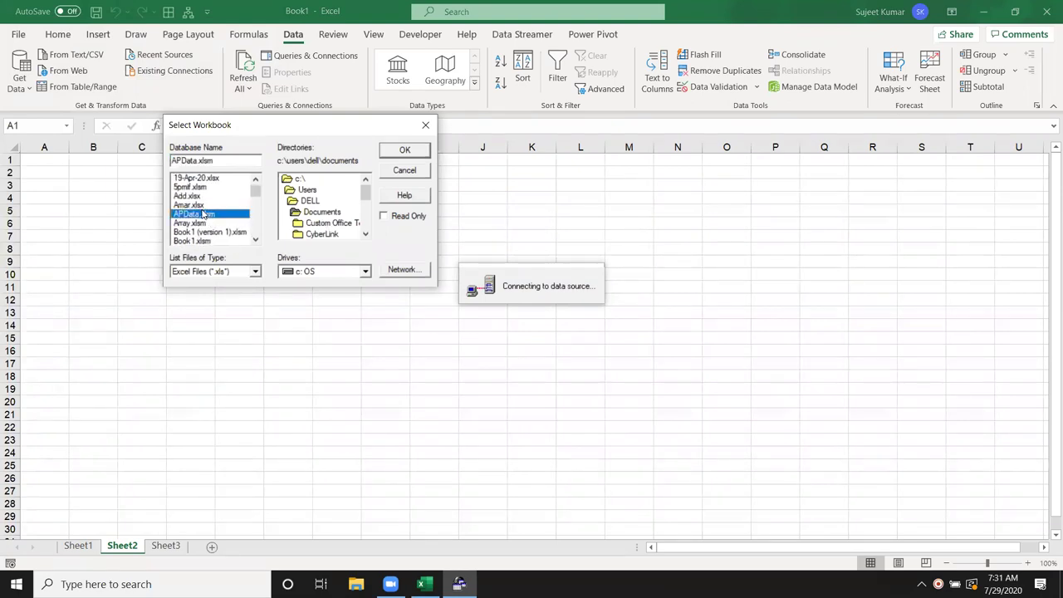
pyautogui.press('s')
pyautogui.scroll(-1, 205, 229)
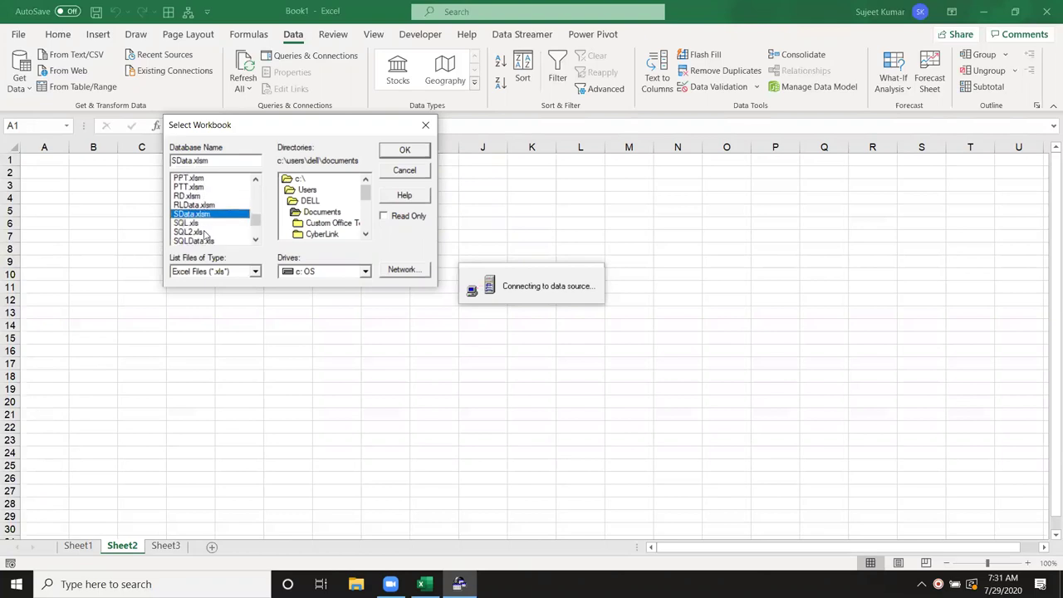
pyautogui.click(196, 224)
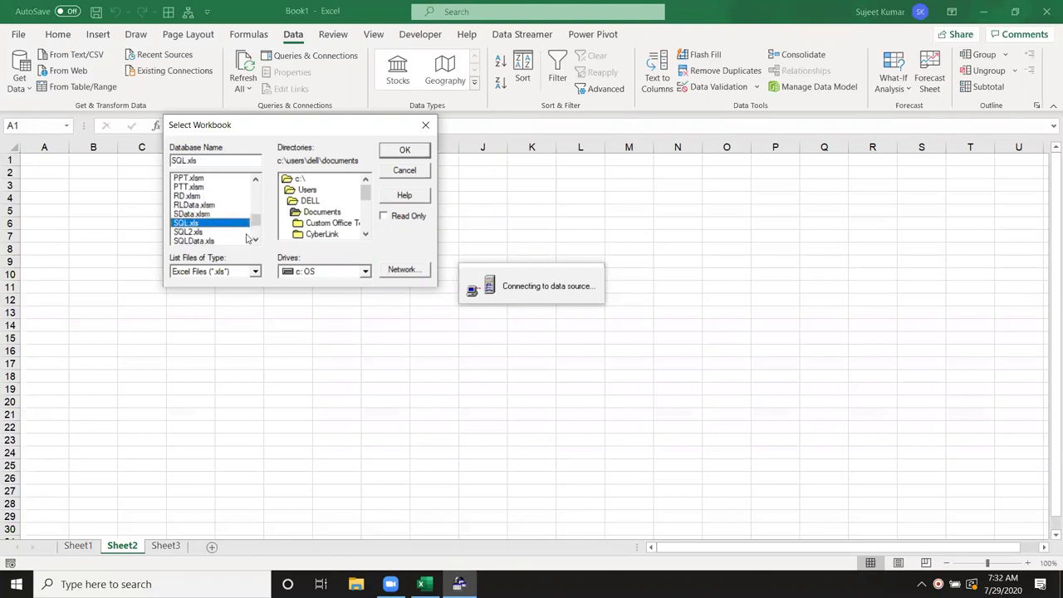
pyautogui.click(199, 232)
pyautogui.click(200, 224)
pyautogui.click(200, 232)
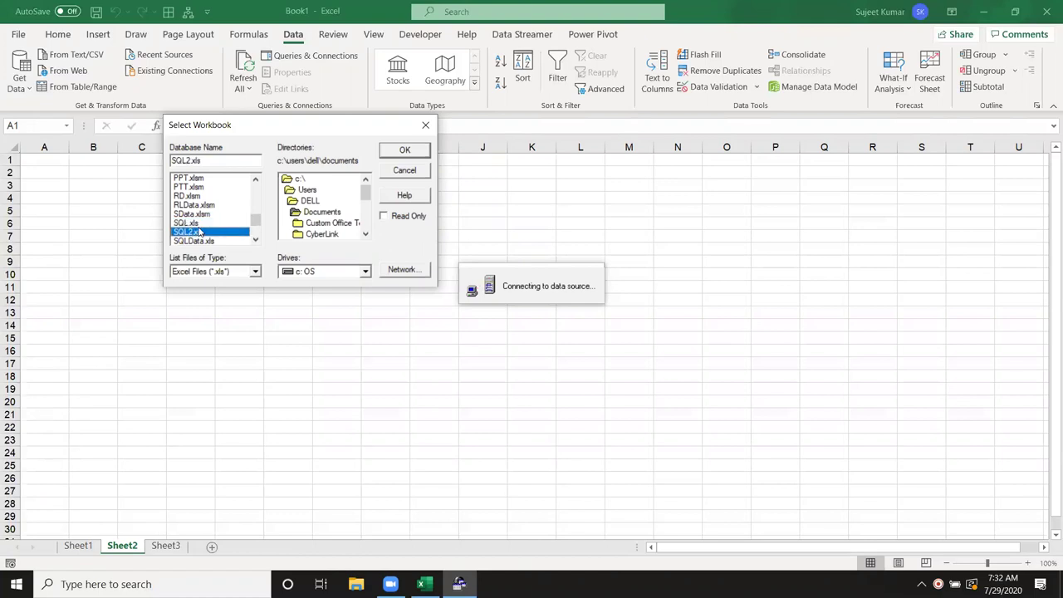
pyautogui.click(199, 223)
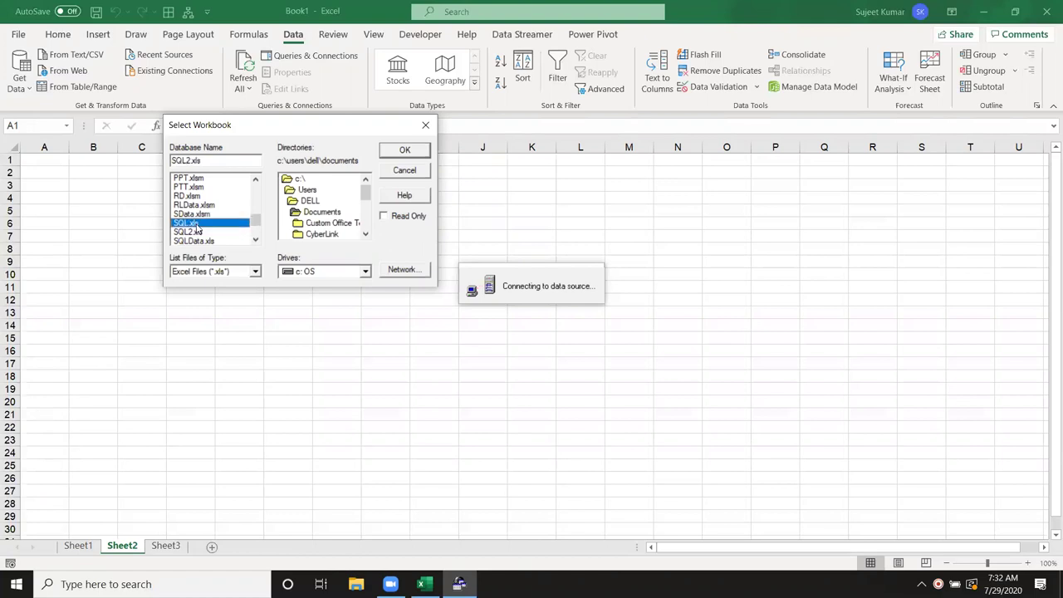
pyautogui.click(405, 151)
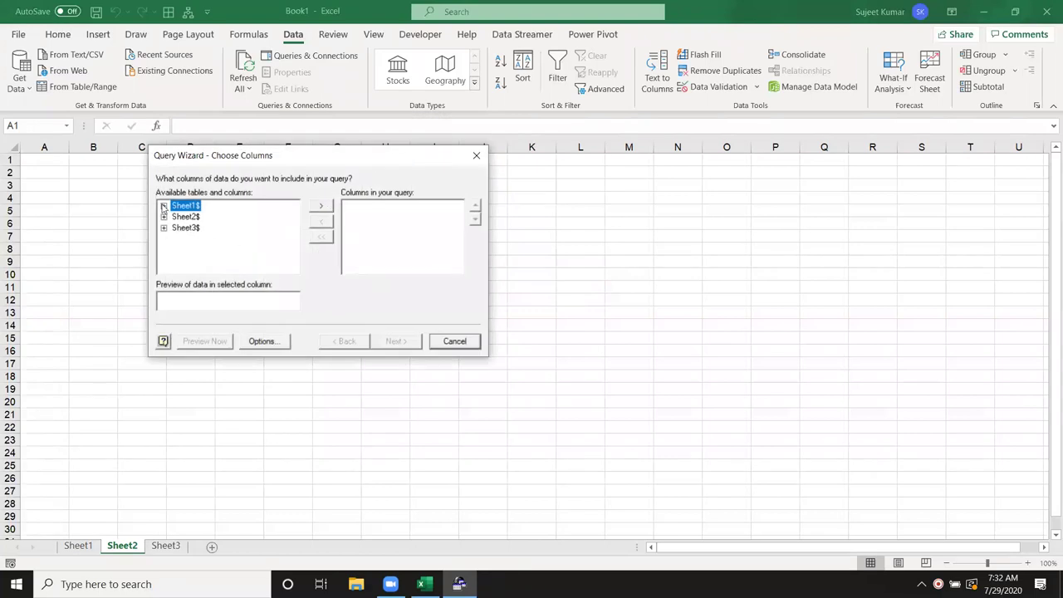
# - Add all Sheet1$ columns, skip filter and sort, and finish to view data in Microsoft Query
pyautogui.click(164, 207)
pyautogui.click(324, 207)
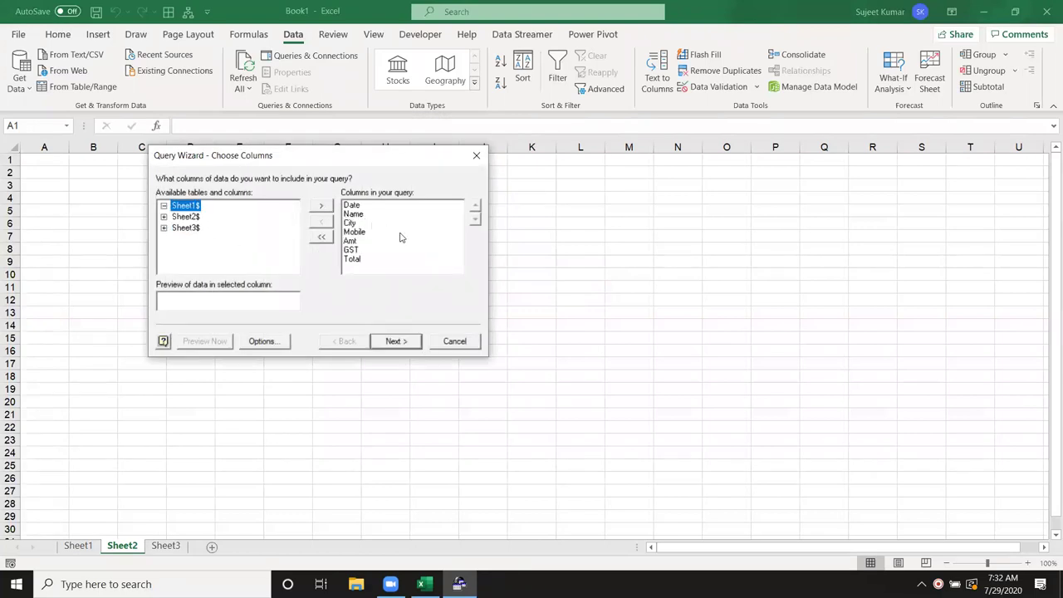
pyautogui.click(402, 346)
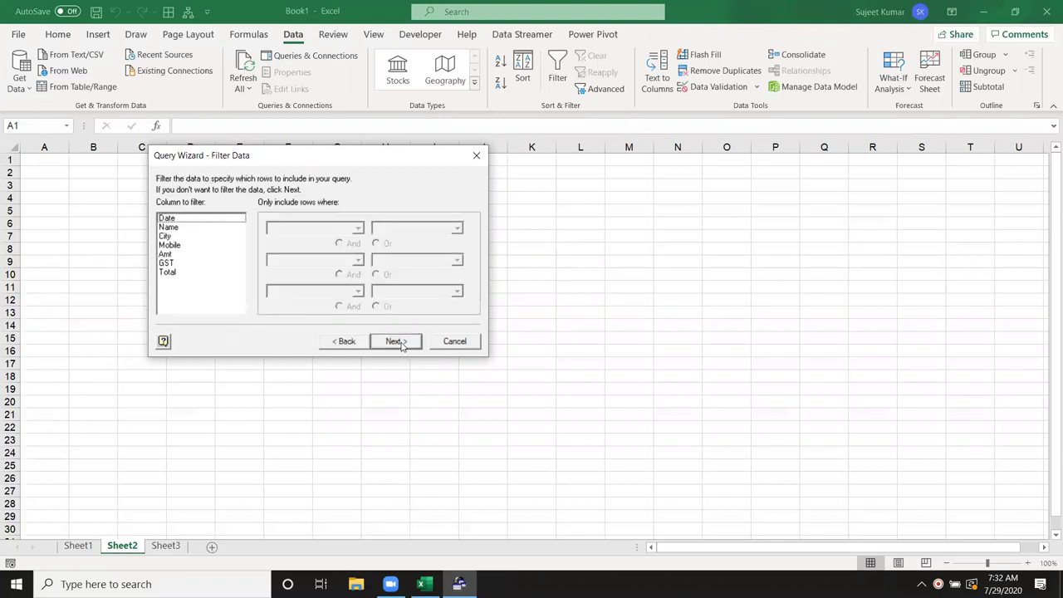
pyautogui.click(402, 344)
pyautogui.click(402, 342)
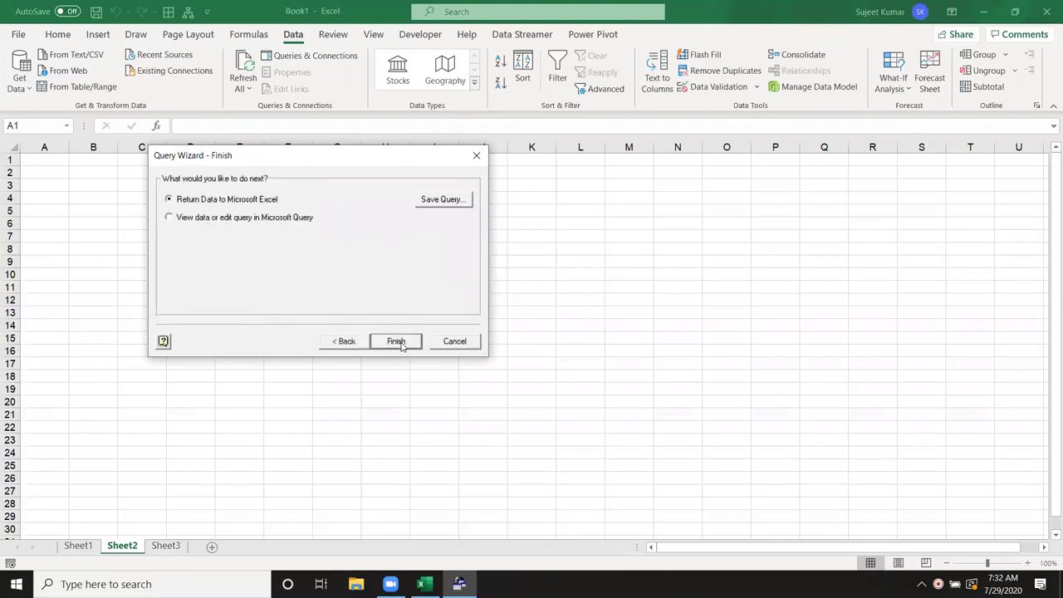
pyautogui.click(221, 218)
pyautogui.click(397, 341)
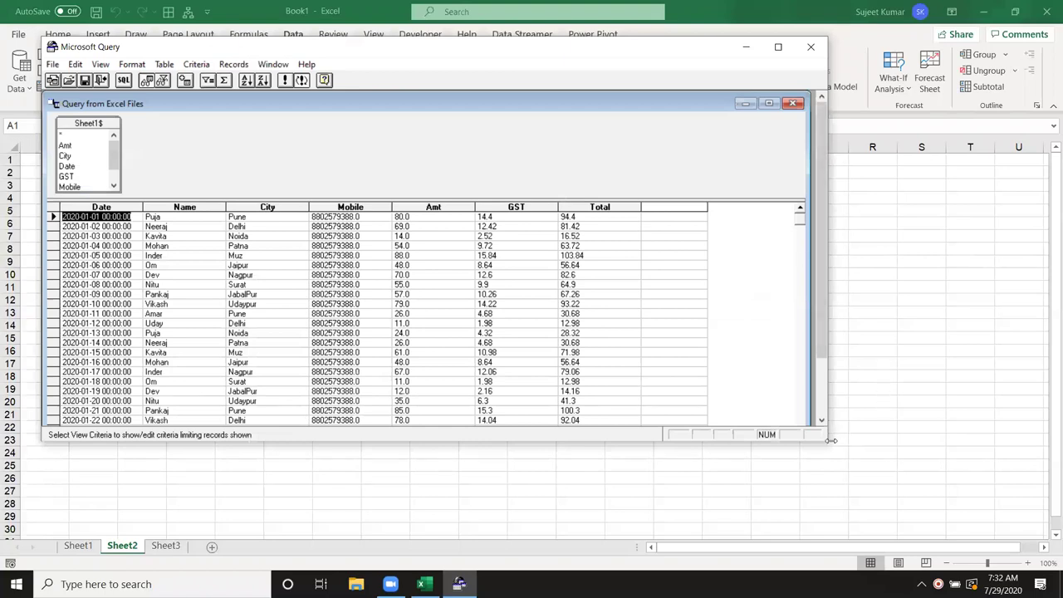
# - Enlarge the results window and bring up the query's SQL statement
pyautogui.moveTo(827, 443); pyautogui.dragTo(890, 508)
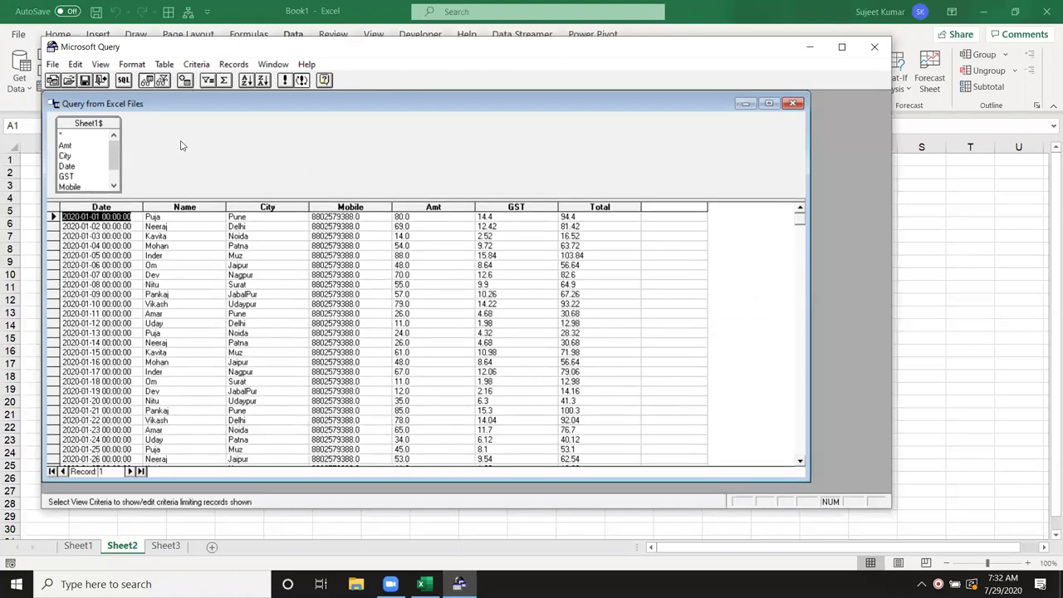
pyautogui.click(242, 304)
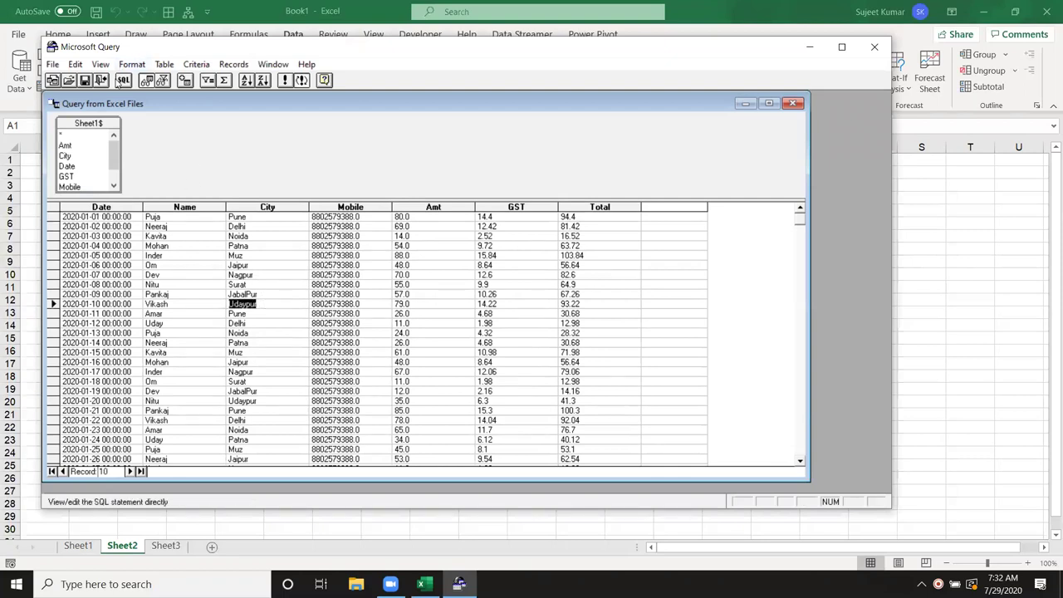
pyautogui.click(124, 81)
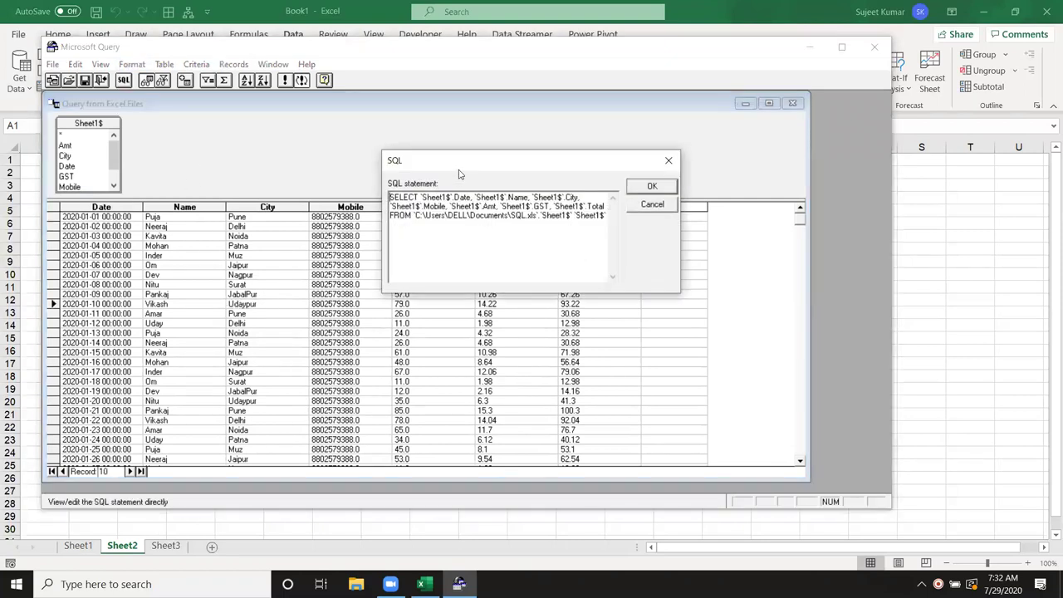
# - Replace the explicit column list after SELECT with *
pyautogui.moveTo(459, 174); pyautogui.dragTo(344, 213)
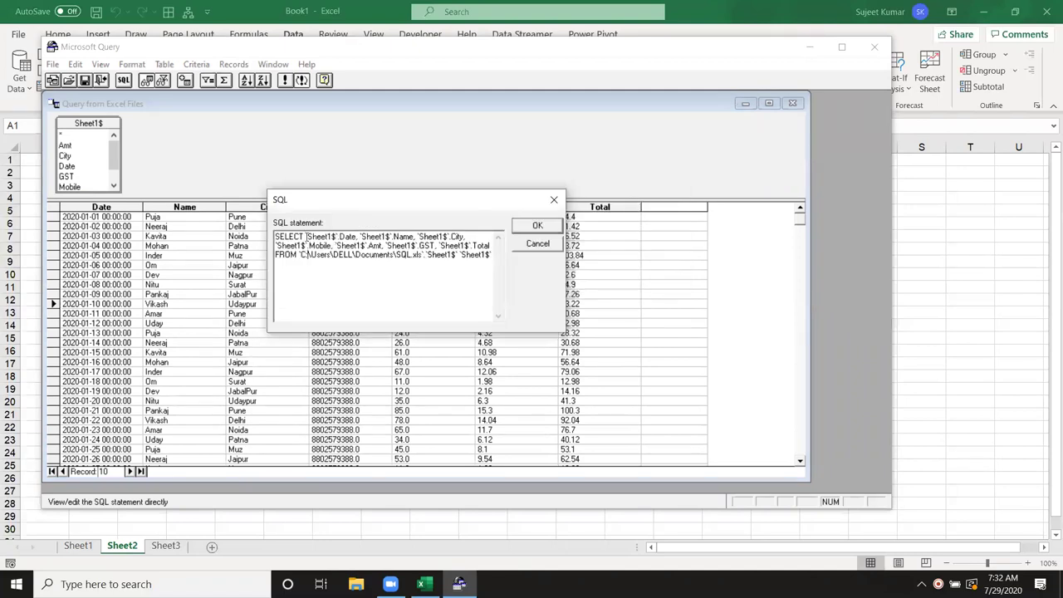
pyautogui.moveTo(307, 237); pyautogui.dragTo(491, 247)
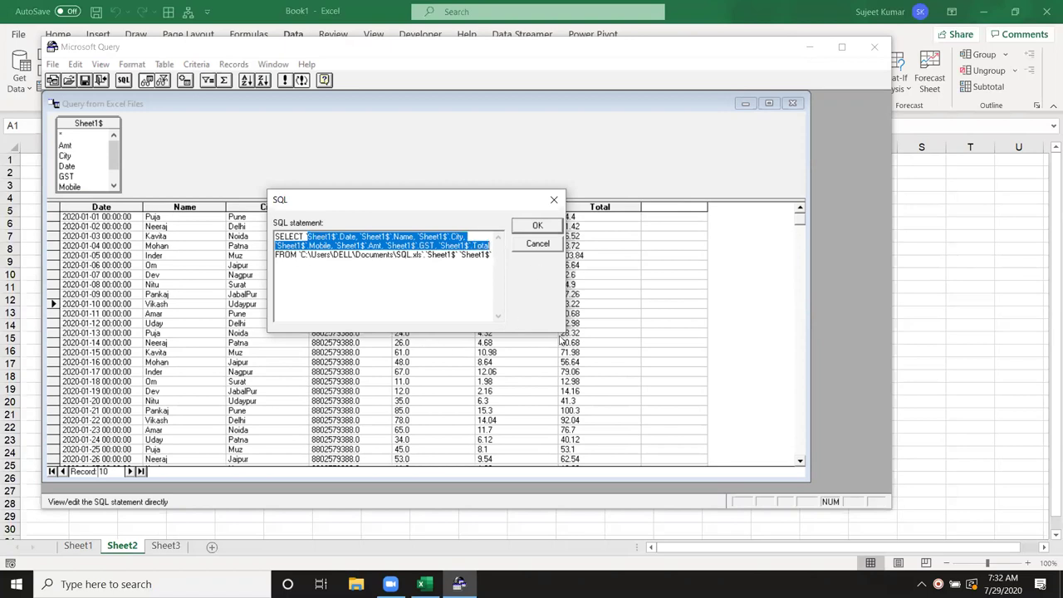
pyautogui.hotkey('shift', 'Left')
pyautogui.hotkey('shift', 'Left')
pyautogui.press('Delete')
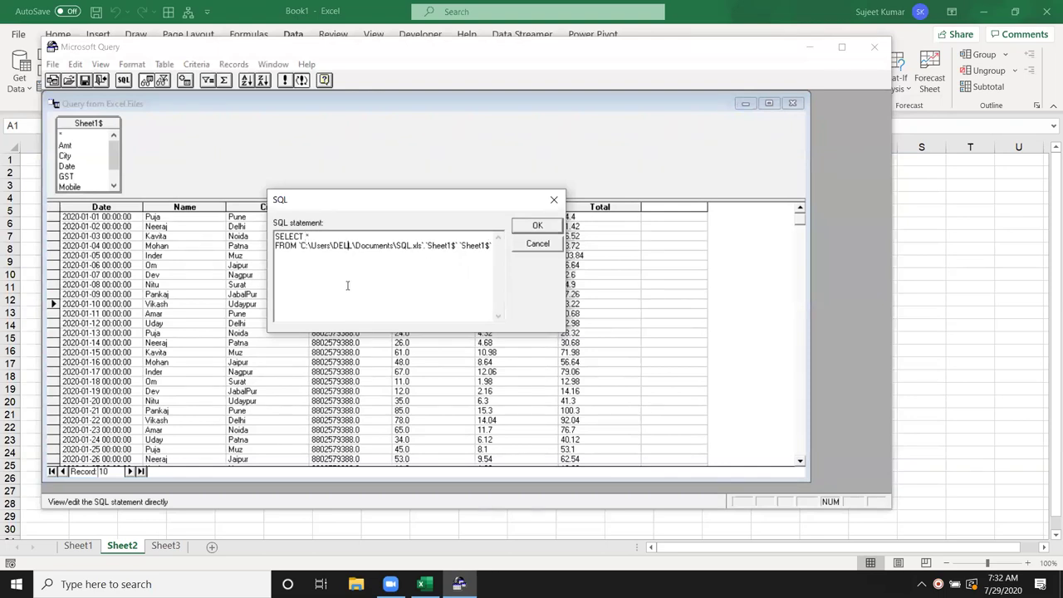
# - Paste a second copy of the SELECT * FROM Sheet1$ statement below the first
pyautogui.moveTo(301, 246); pyautogui.dragTo(491, 246)
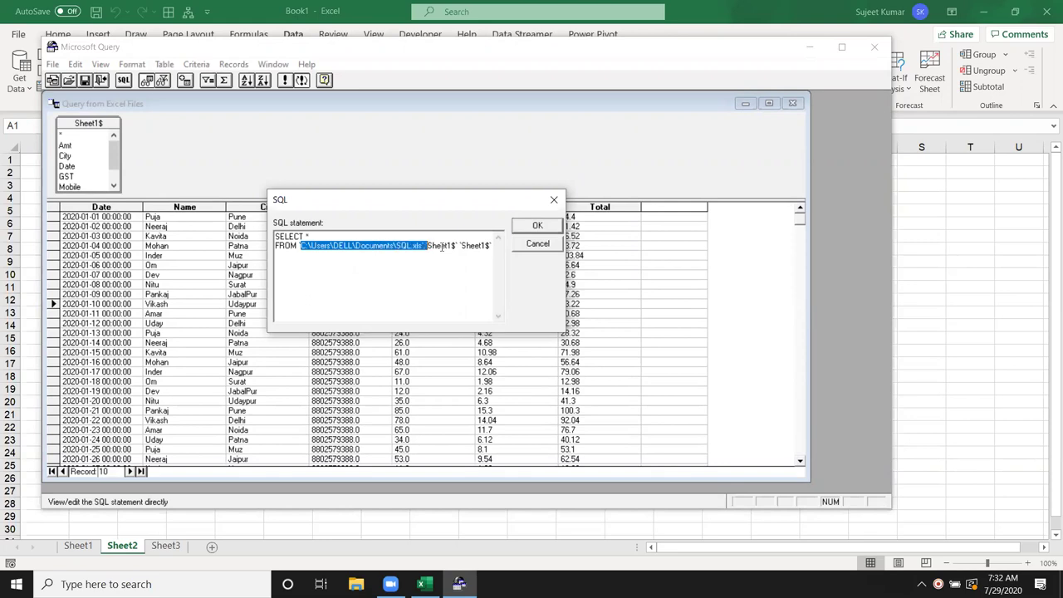
pyautogui.click(380, 278)
pyautogui.click(290, 246)
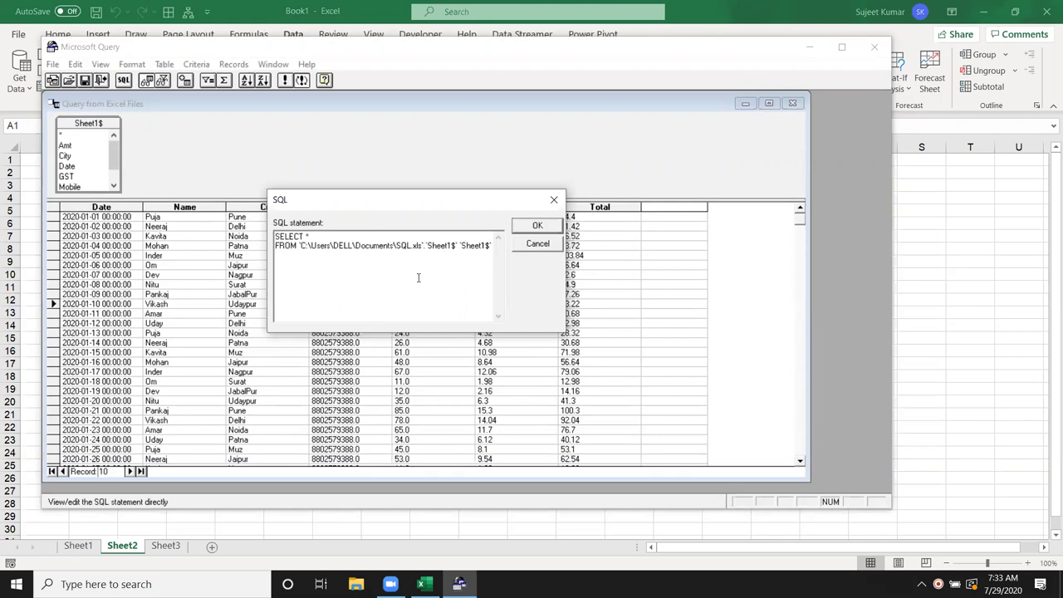
pyautogui.hotkey('shift', 'End')
pyautogui.hotkey('shift', 'Right')
pyautogui.hotkey('shift', 'Right')
pyautogui.hotkey('shift', 'Right')
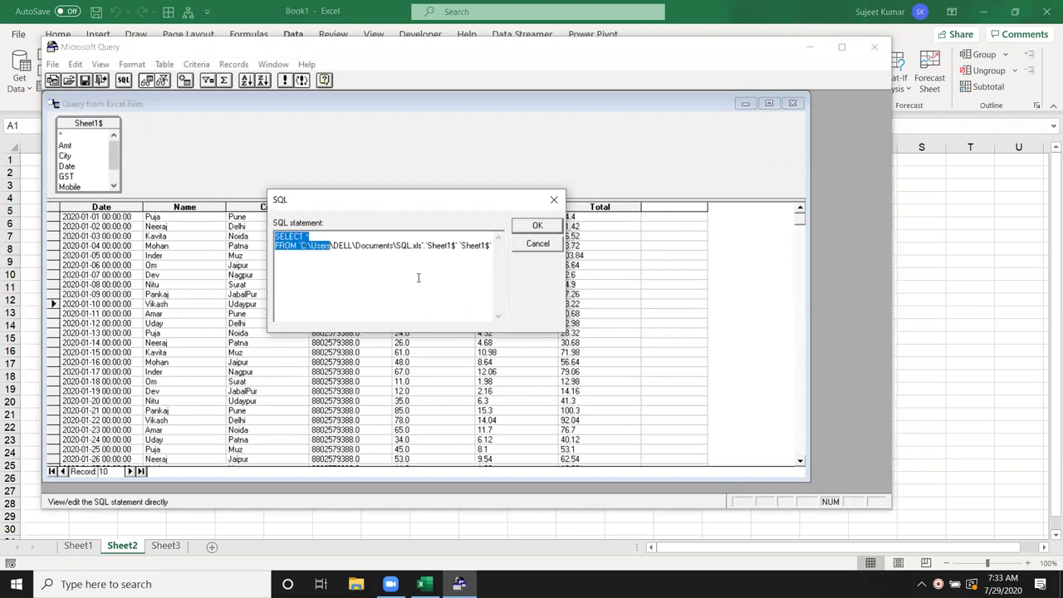
pyautogui.hotkey('shift', 'Right')
pyautogui.hotkey('shift', 'Right')
pyautogui.hotkey('shift', 'Right')
pyautogui.hotkey('shift', 'Right')
pyautogui.hotkey('shift', 'Right')
pyautogui.hotkey('shift', 'Right')
pyautogui.hotkey('shift', 'Right')
pyautogui.hotkey('shift', 'Right')
pyautogui.hotkey('shift', 'Right')
pyautogui.hotkey('ctrl', 'c')
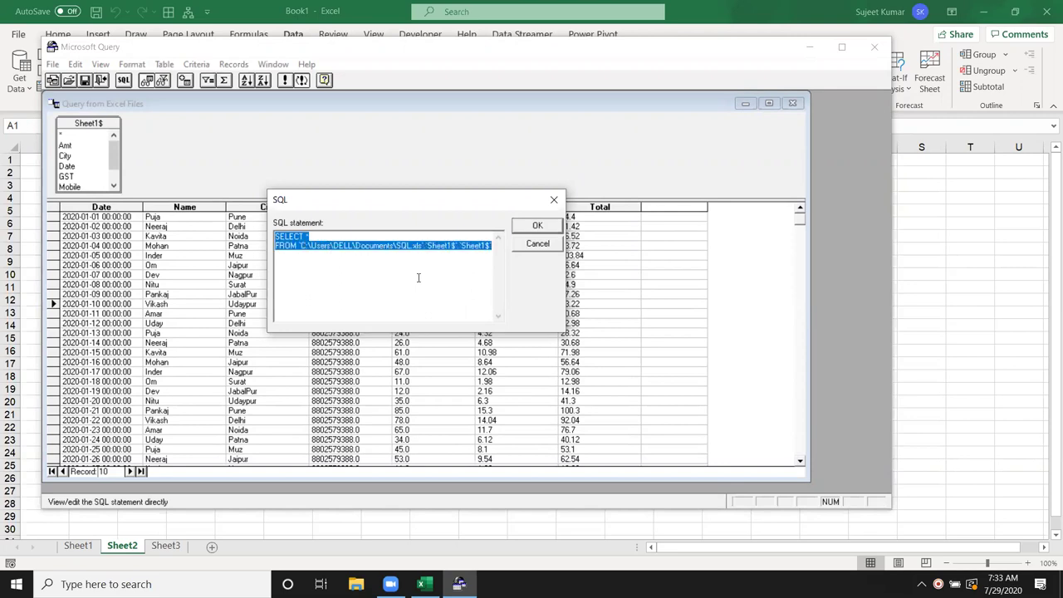
pyautogui.click(418, 278)
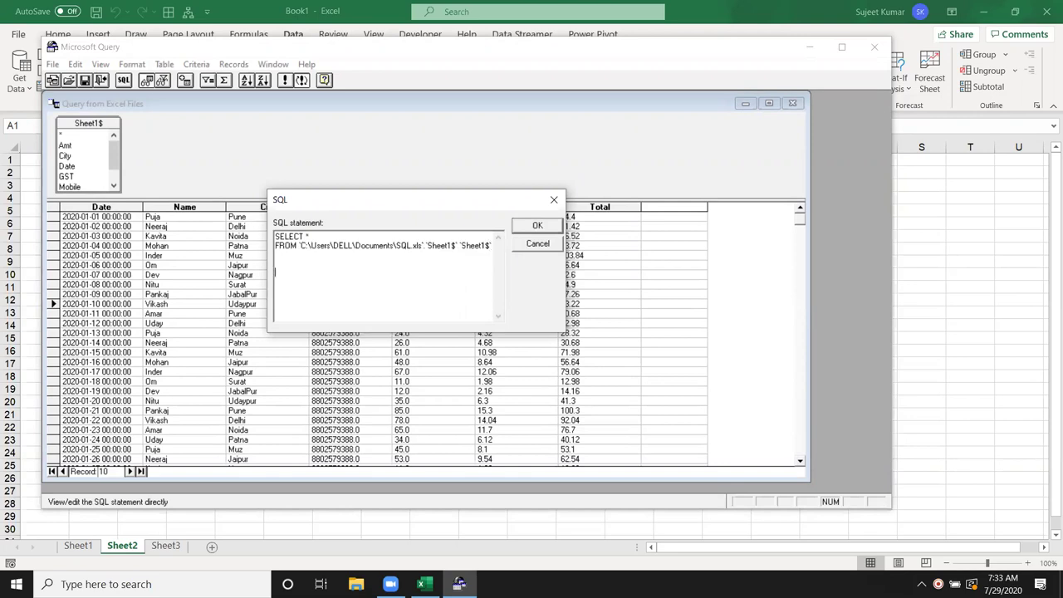
pyautogui.hotkey('ctrl', 'v')
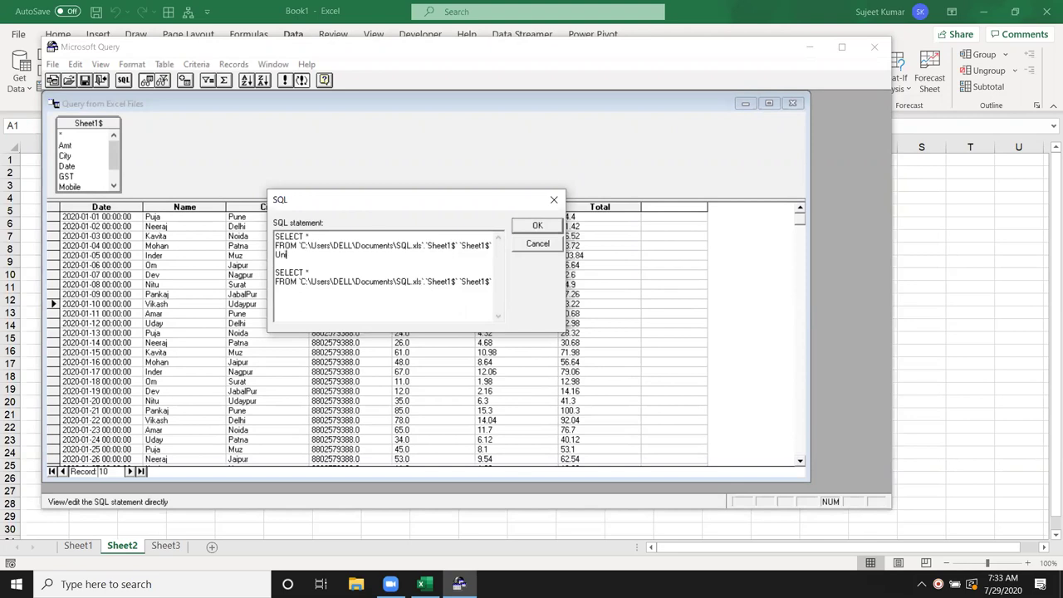
# - Join the two statements with UNION ALL and point the second one at SQL2.xls
pyautogui.press('BackSpace')
pyautogui.press('BackSpace')
pyautogui.press('BackSpace')
pyautogui.press('BackSpace')
pyautogui.write('on')
pyautogui.write(' A')
pyautogui.click(411, 282)
pyautogui.write('2')
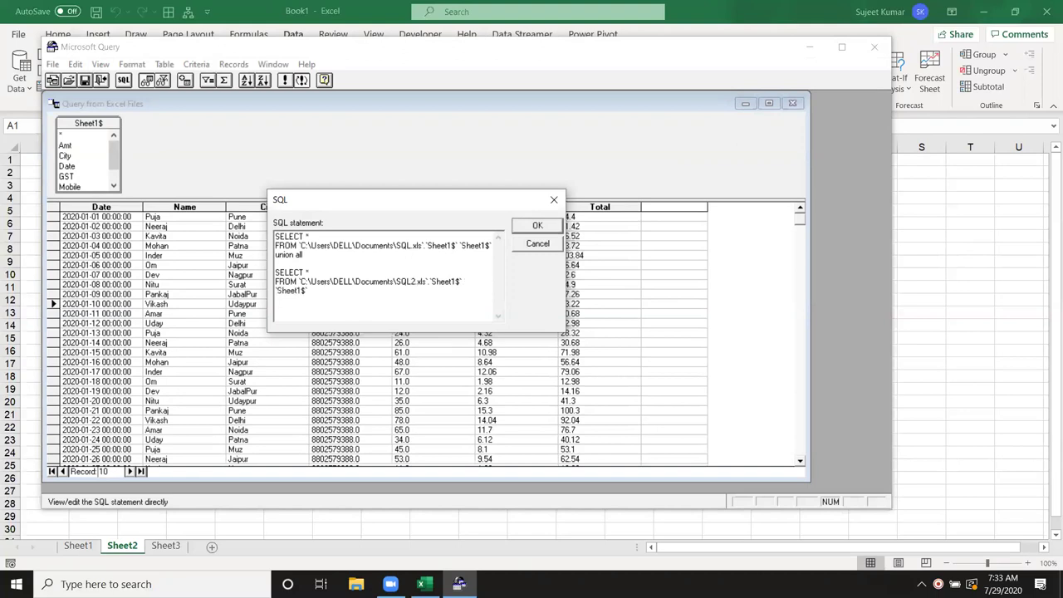
pyautogui.click(330, 292)
# - Apply the edited UNION ALL SQL despite the graphical-view warning and return the results to Excel
pyautogui.click(533, 230)
pyautogui.click(466, 250)
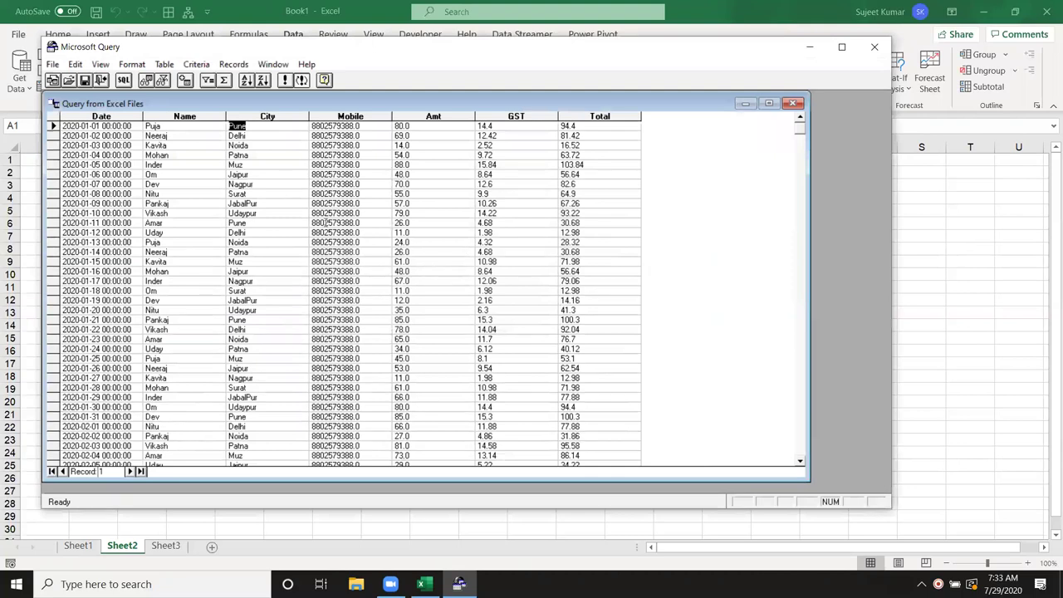
pyautogui.click(327, 223)
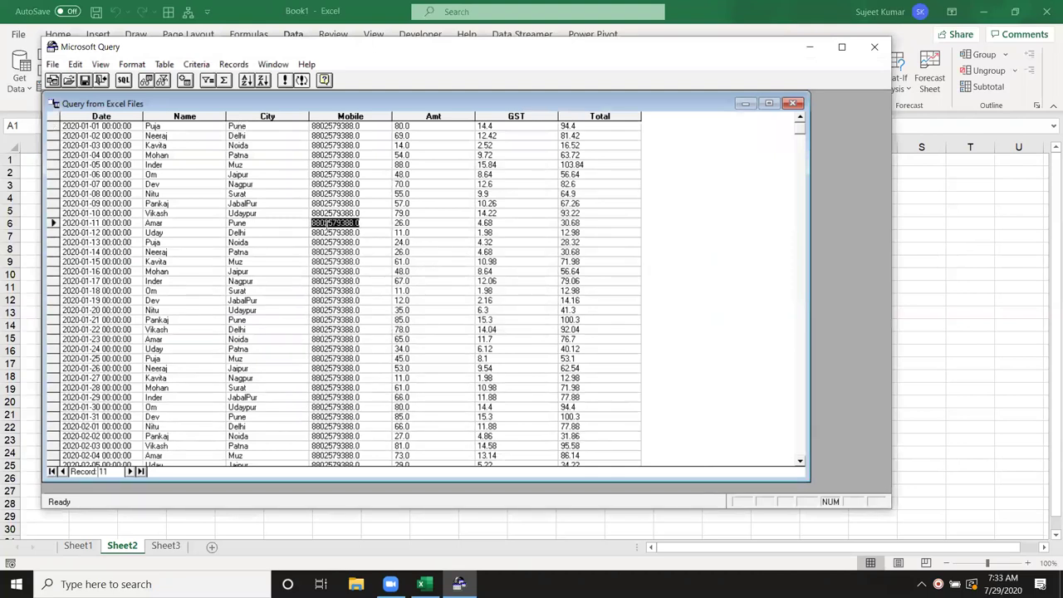
pyautogui.click(583, 184)
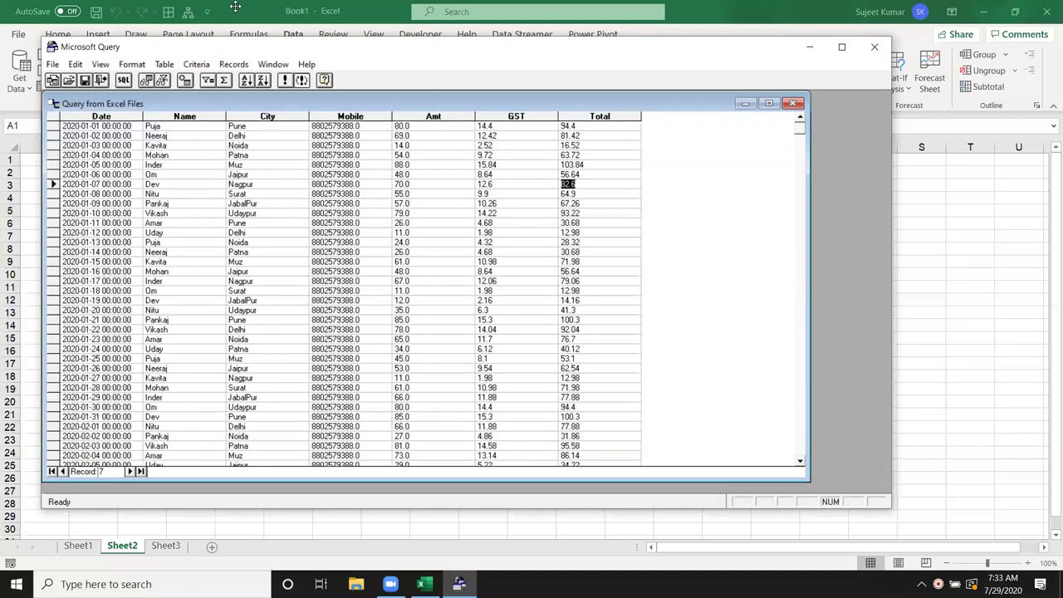
pyautogui.click(52, 64)
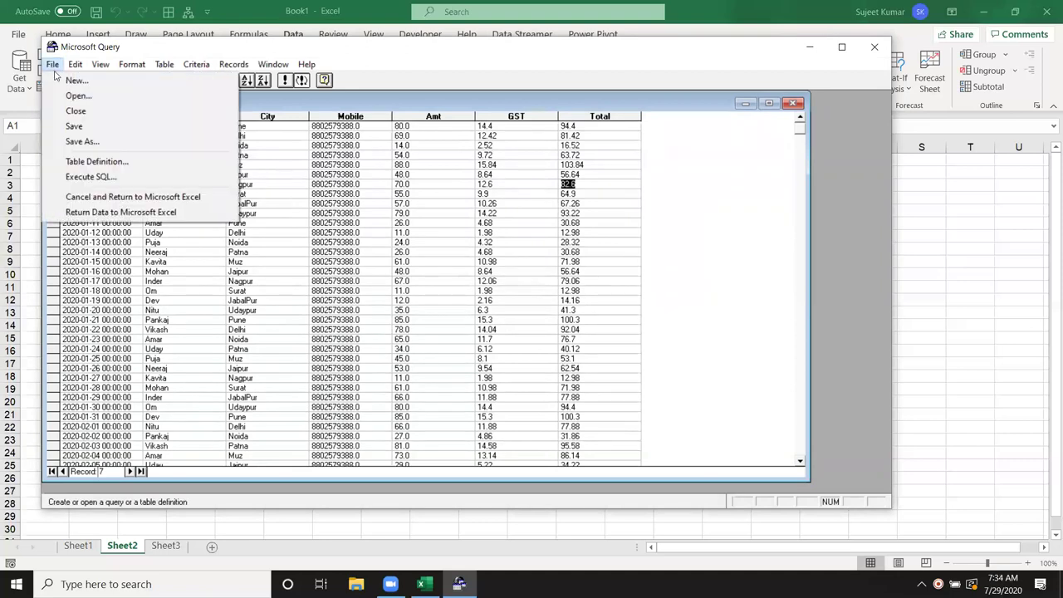
pyautogui.click(113, 214)
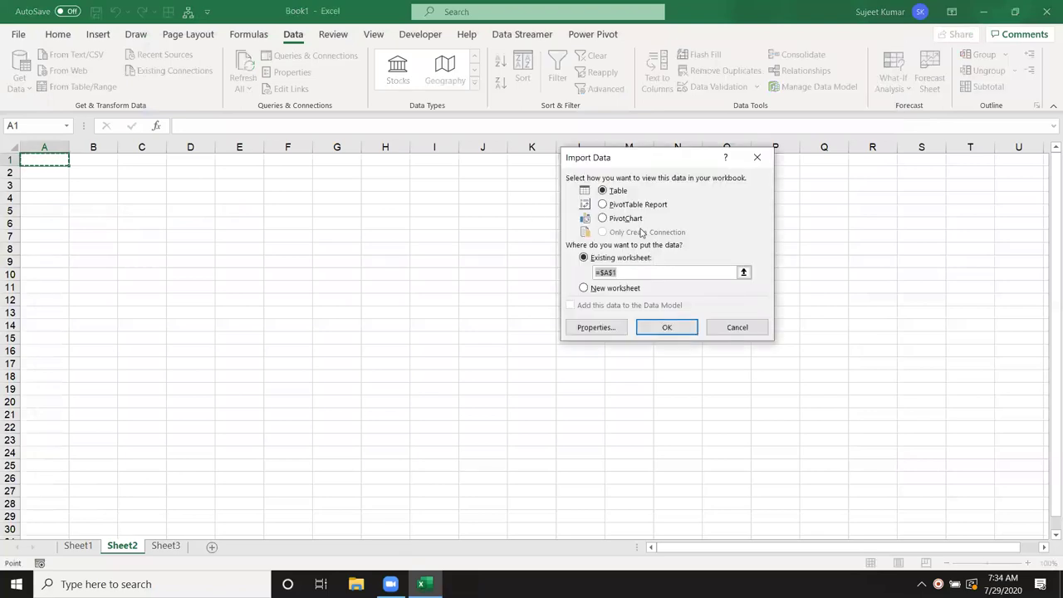
# - Import the results as a PivotTable summing Total by Name, then switch to Sheet3
pyautogui.click(644, 207)
pyautogui.click(666, 327)
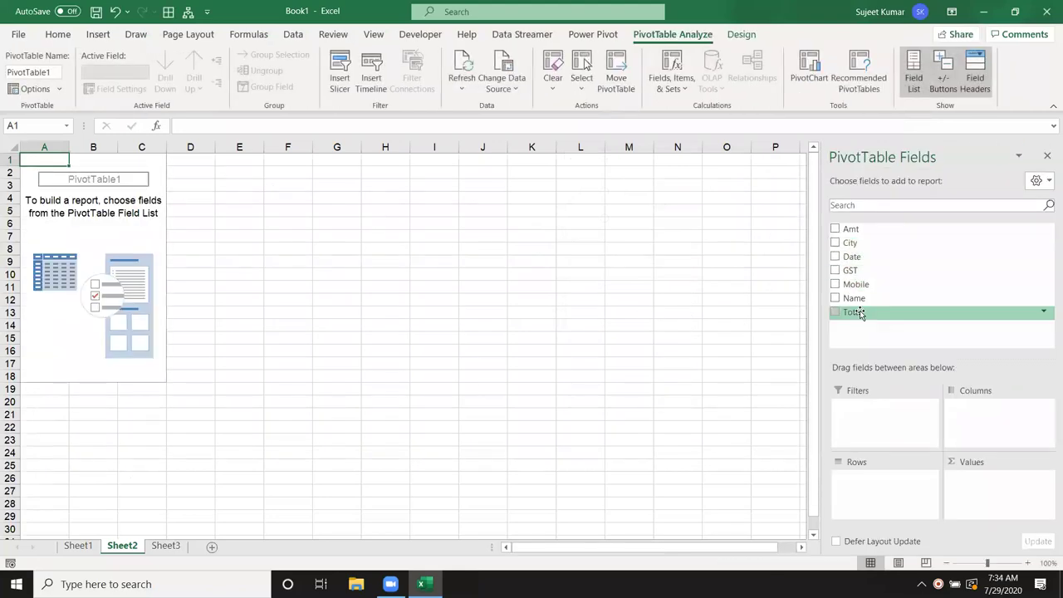
pyautogui.moveTo(856, 299); pyautogui.dragTo(874, 491)
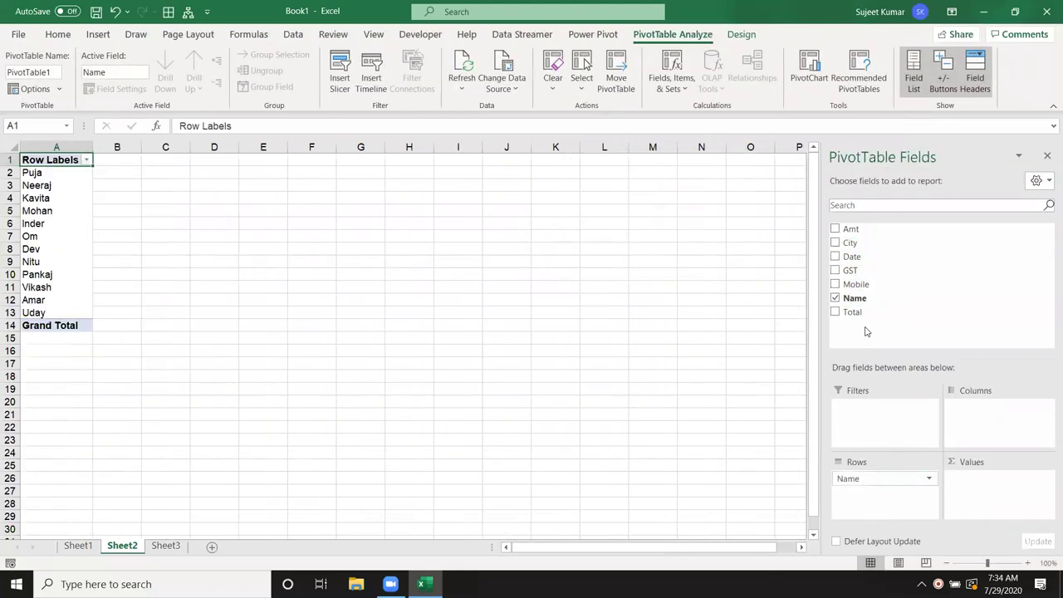
pyautogui.moveTo(870, 314); pyautogui.dragTo(978, 485)
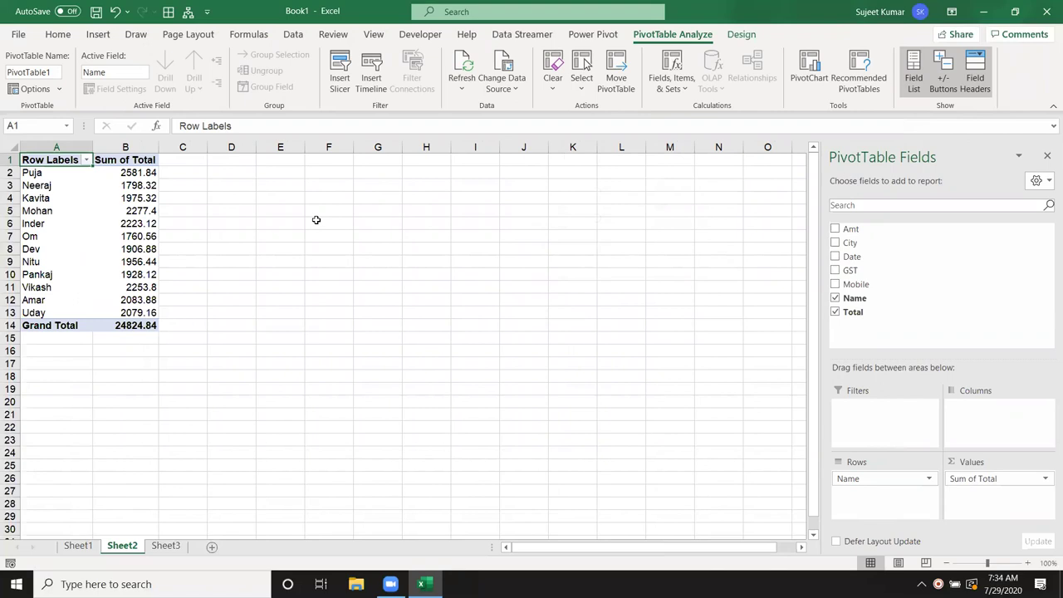
pyautogui.click(182, 549)
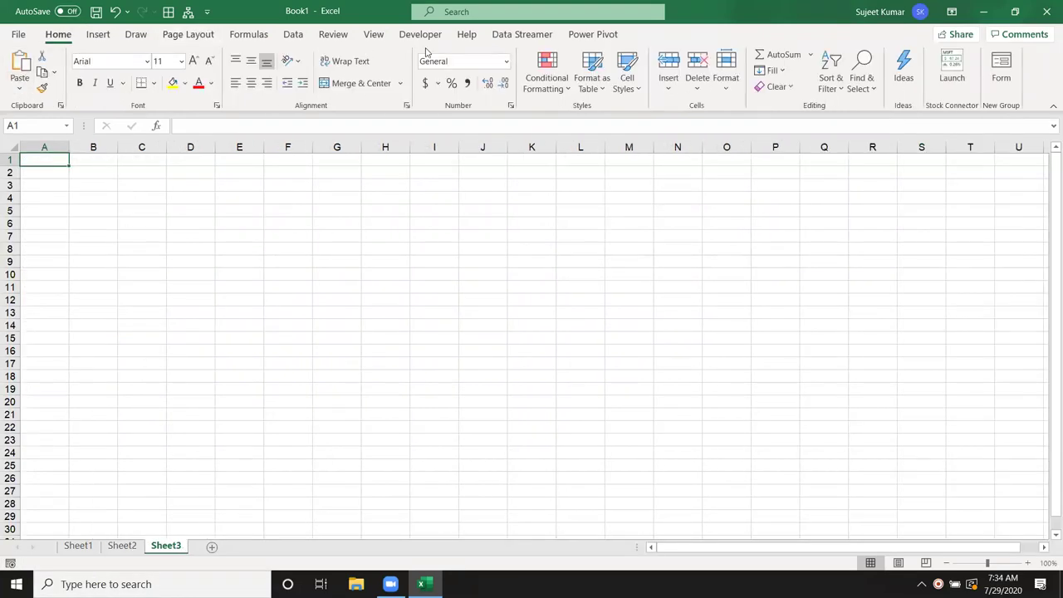
# - Start a From Microsoft Query import using the Excel Files data source
pyautogui.click(295, 35)
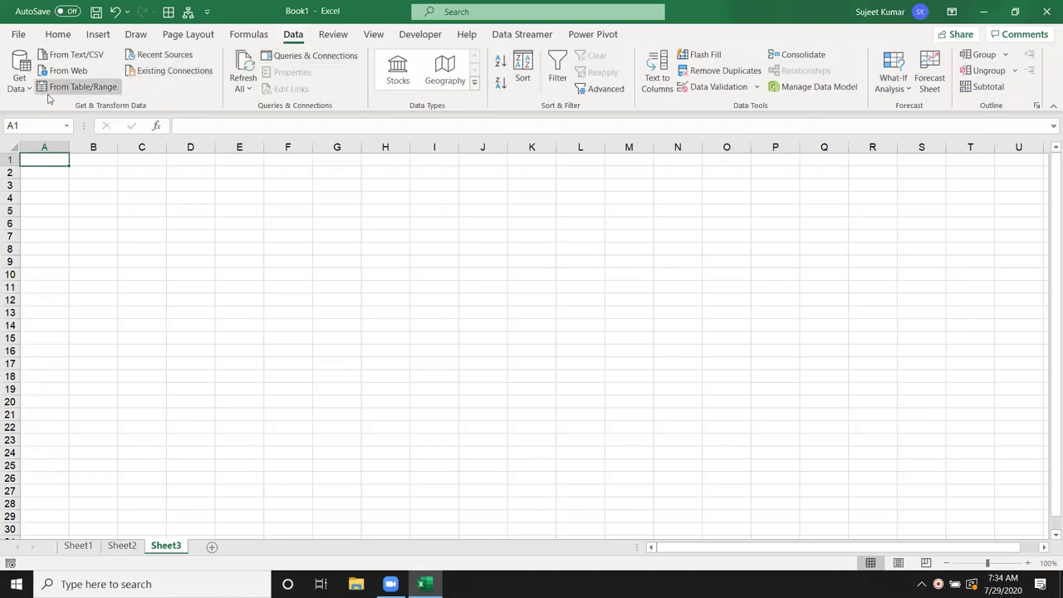
pyautogui.click(27, 91)
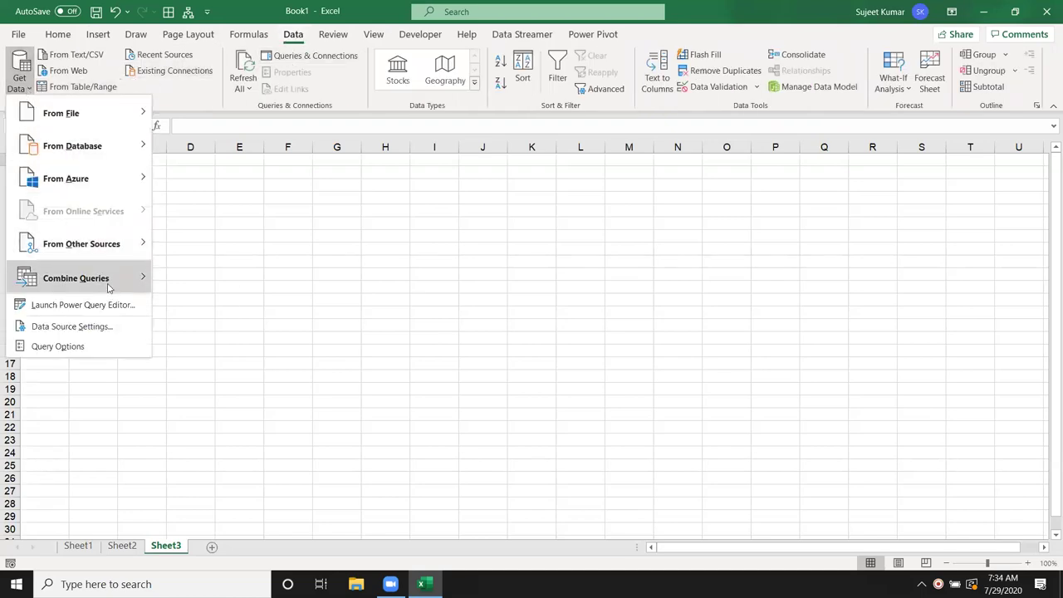
pyautogui.moveTo(111, 284)
pyautogui.moveTo(122, 254)
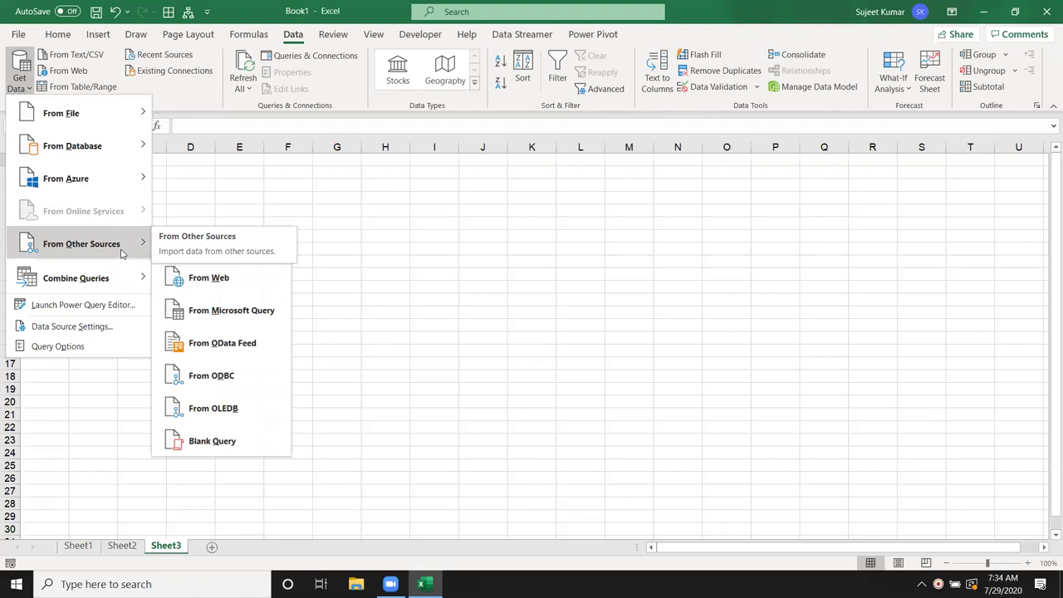
pyautogui.click(197, 323)
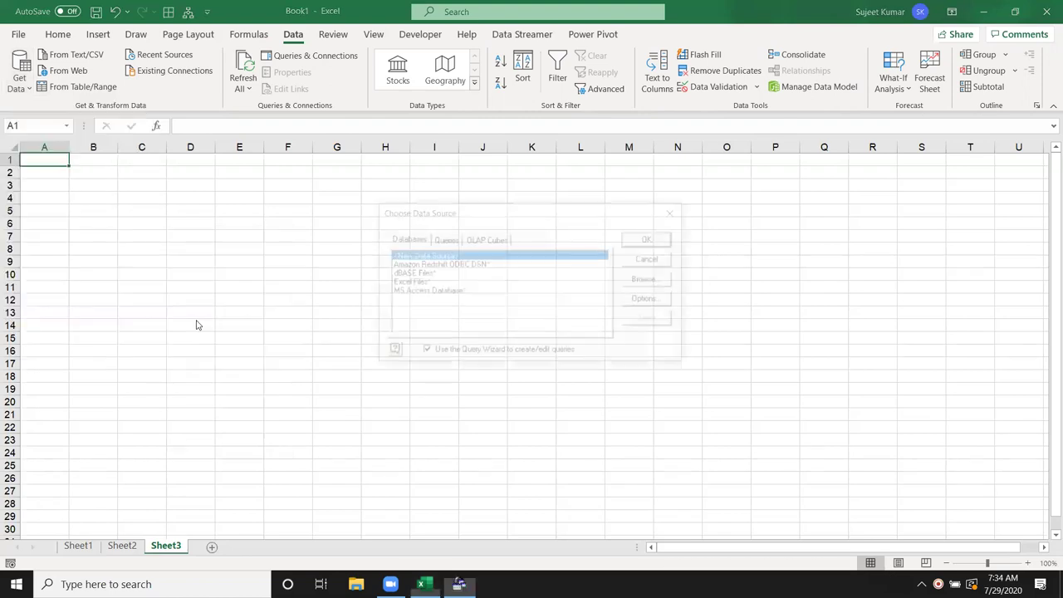
pyautogui.click(410, 283)
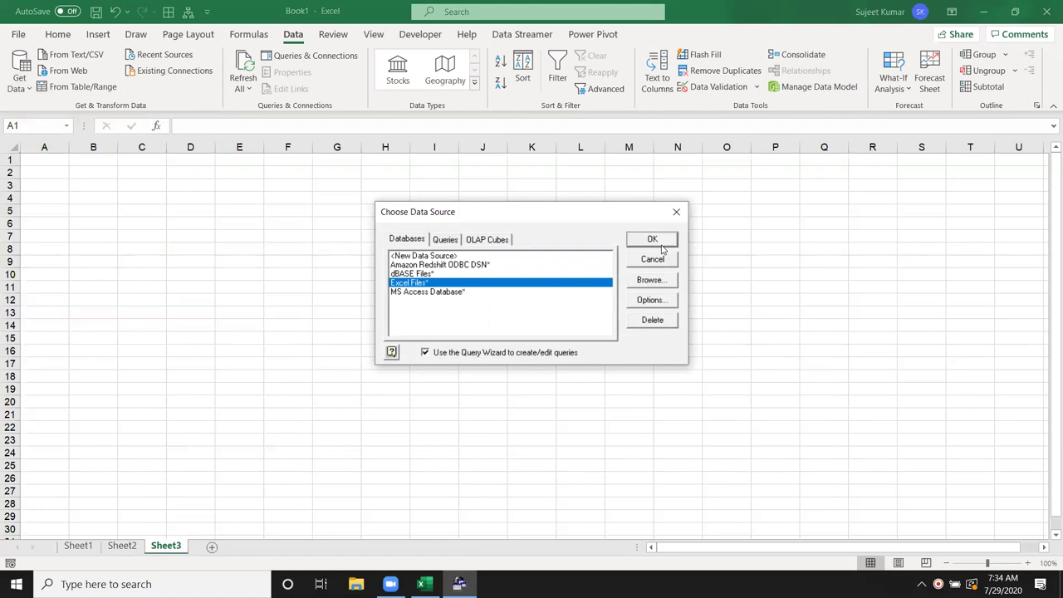
pyautogui.click(653, 241)
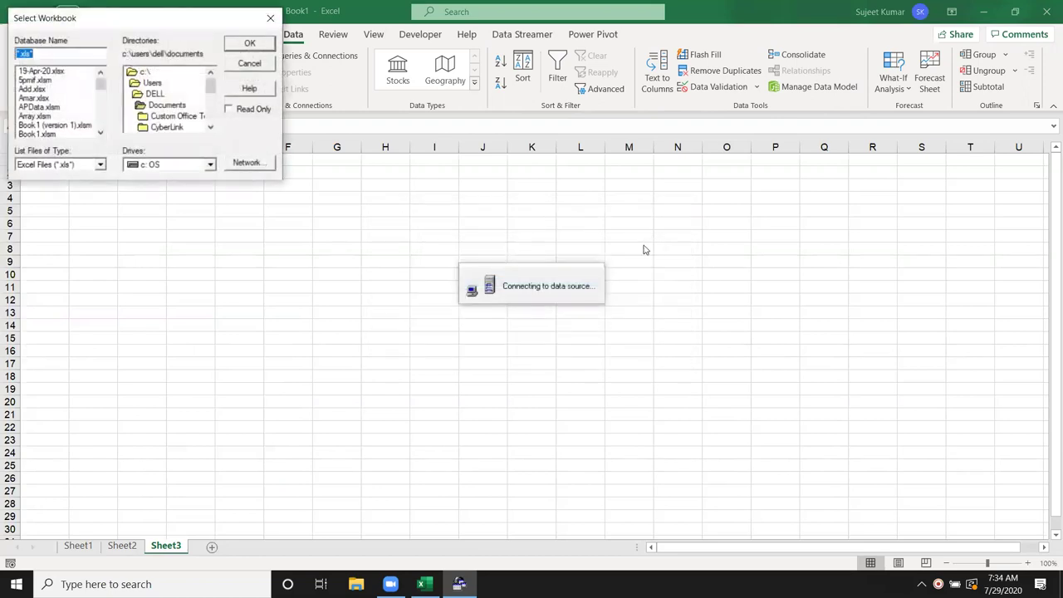
# - Select Data.xls as the source workbook
pyautogui.scroll(-2, 50, 125)
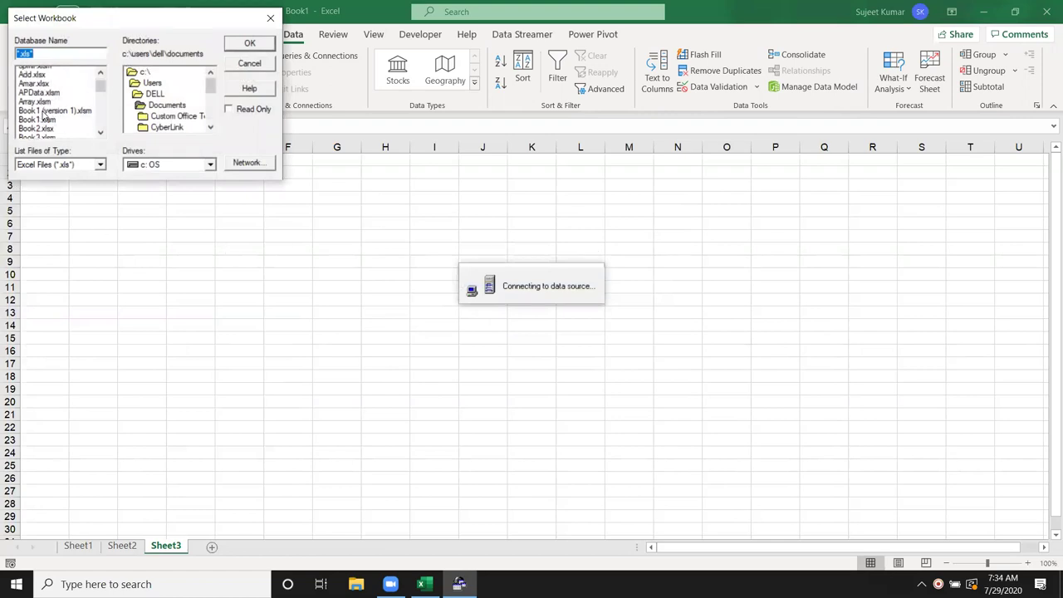
pyautogui.scroll(-1, 50, 124)
pyautogui.click(46, 116)
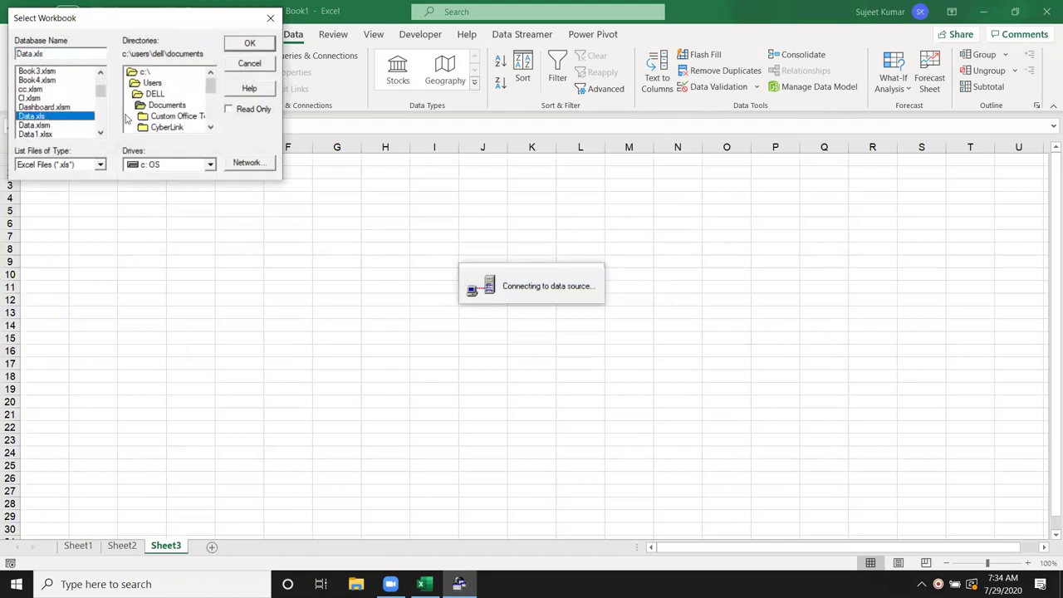
pyautogui.click(250, 45)
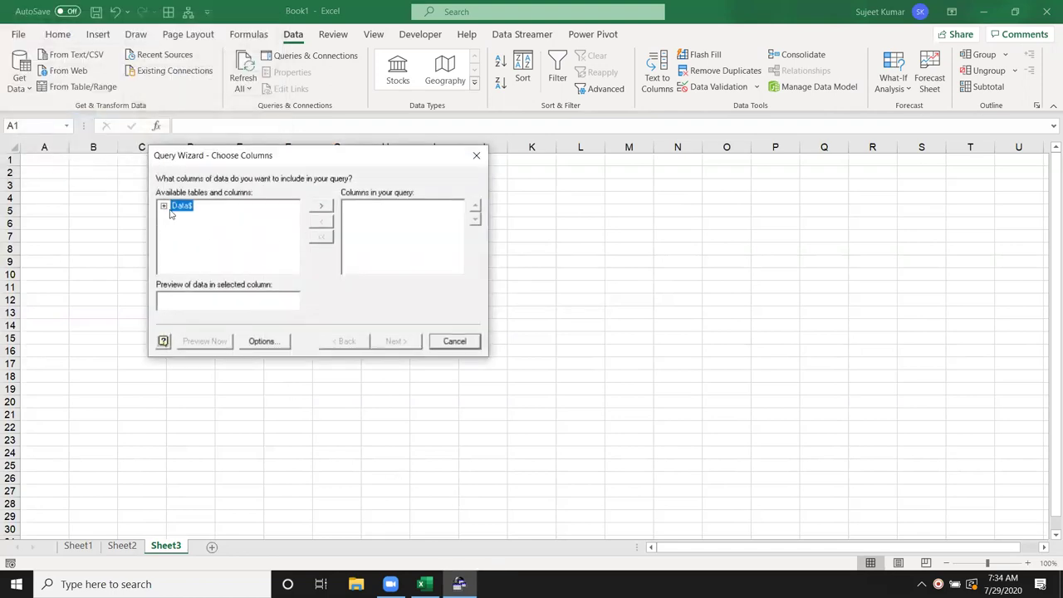
# - Add the Data$ columns SID through GTotal to the query
pyautogui.doubleClick(173, 208)
pyautogui.click(196, 216)
pyautogui.click(323, 210)
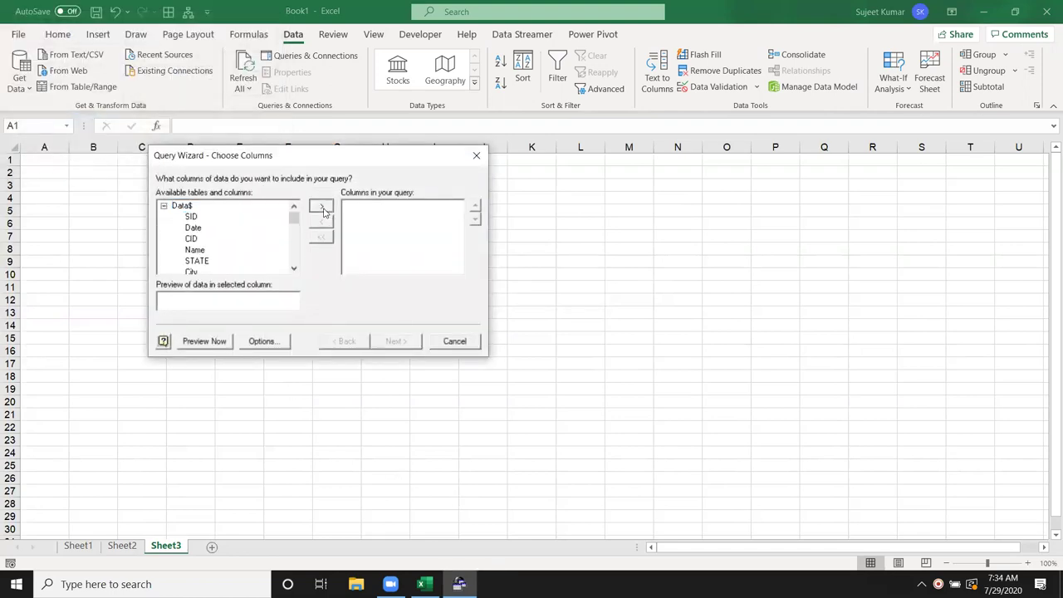
pyautogui.click(324, 209)
pyautogui.click(324, 210)
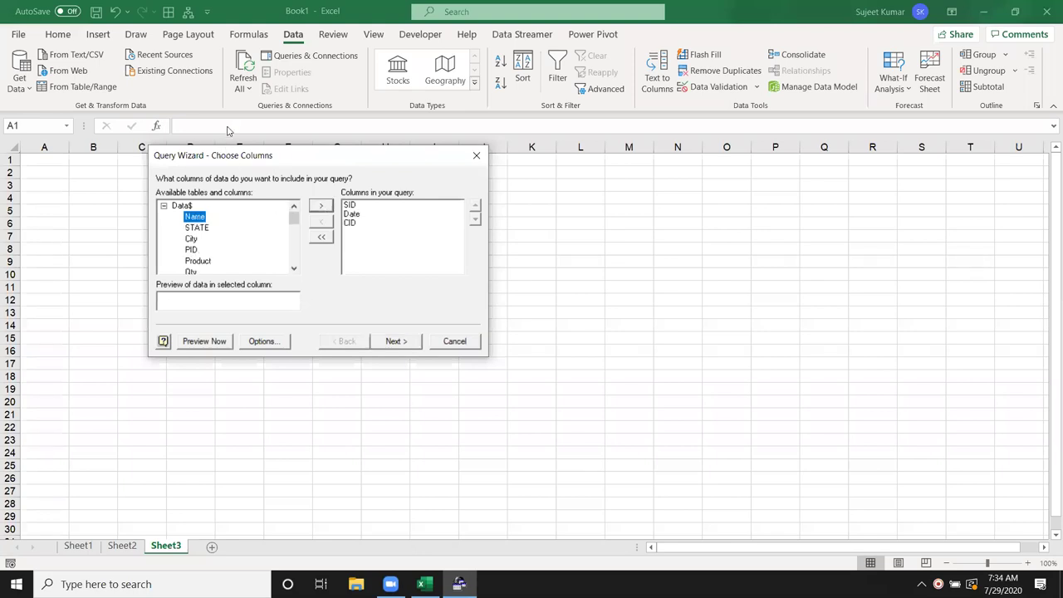
pyautogui.click(195, 217)
pyautogui.click(323, 210)
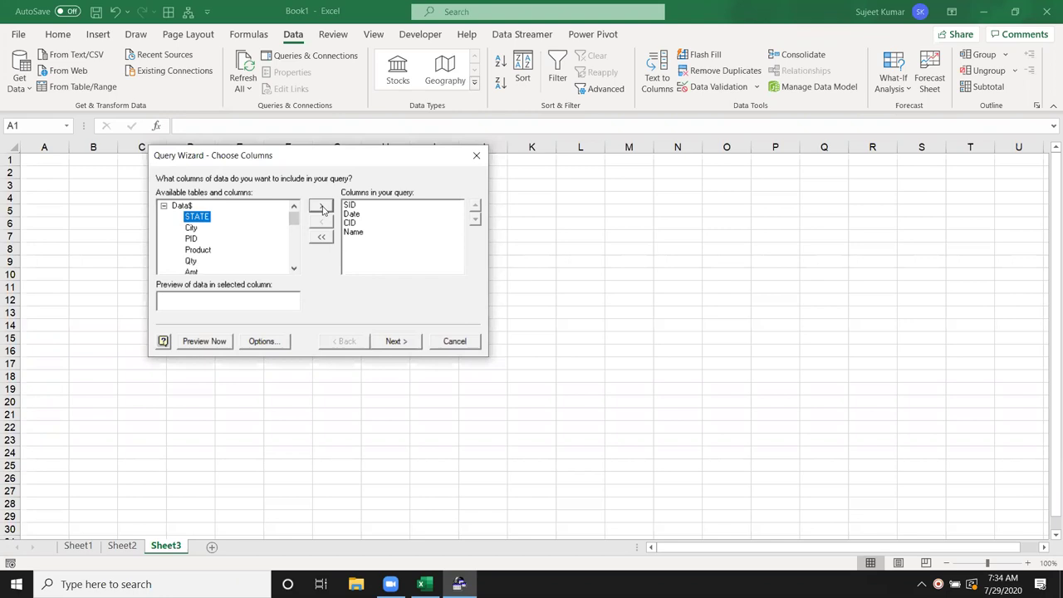
pyautogui.tripleClick(323, 209)
pyautogui.click(323, 209)
pyautogui.click(323, 209)
pyautogui.click(323, 209)
pyautogui.click(323, 210)
pyautogui.click(323, 209)
pyautogui.click(323, 209)
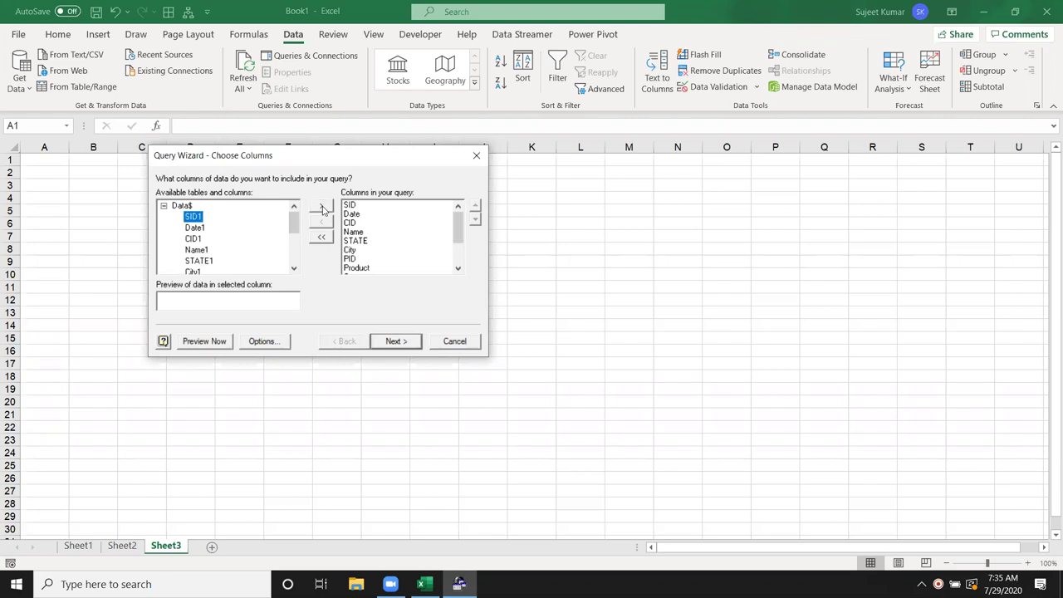
# - Skip filtering and sorting, and finish the wizard to view data in Microsoft Query
pyautogui.click(399, 344)
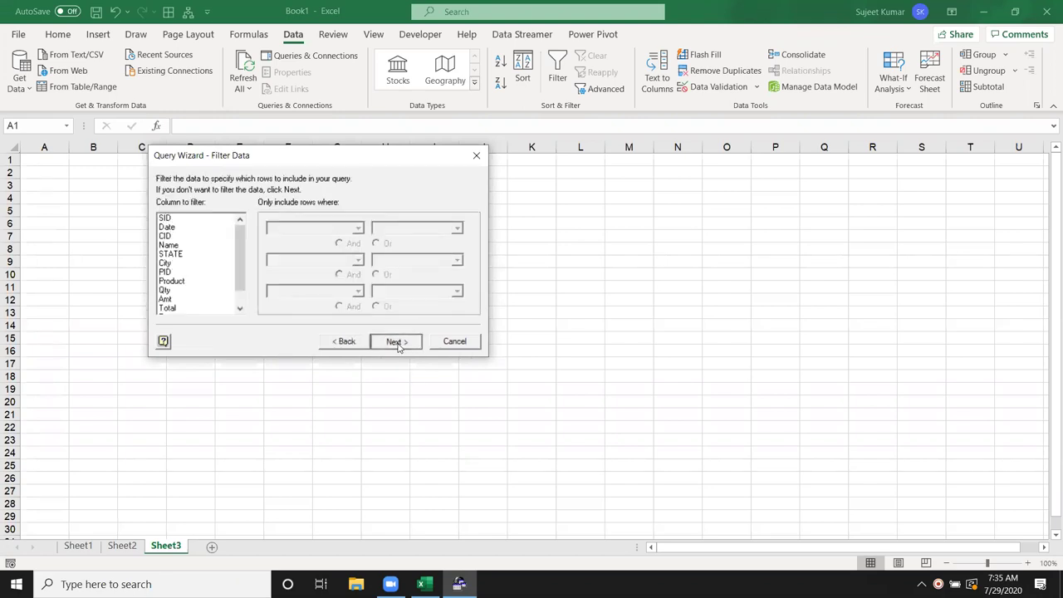
pyautogui.click(398, 344)
pyautogui.click(391, 343)
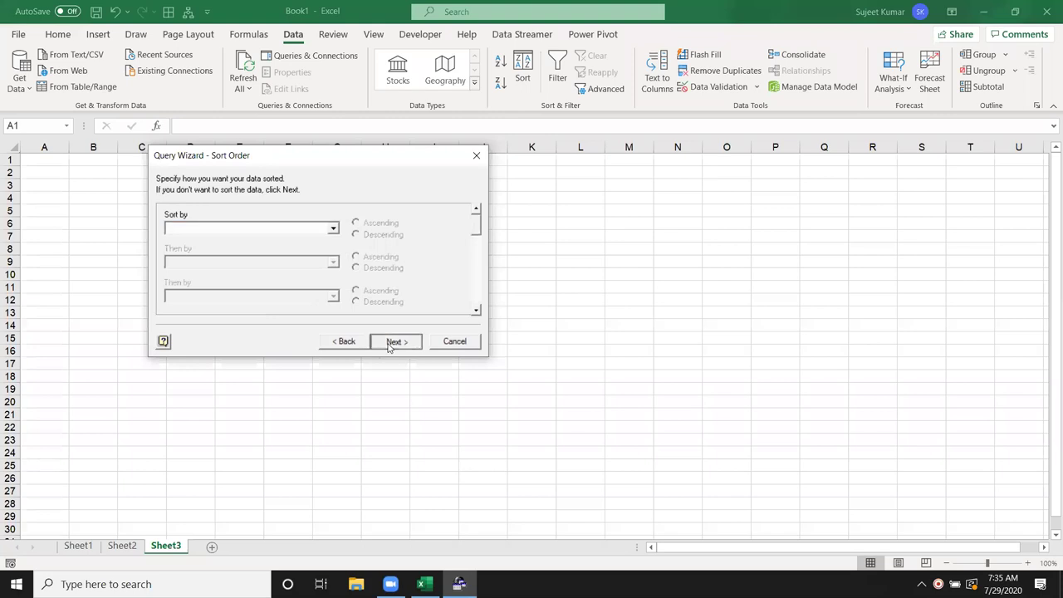
pyautogui.click(206, 219)
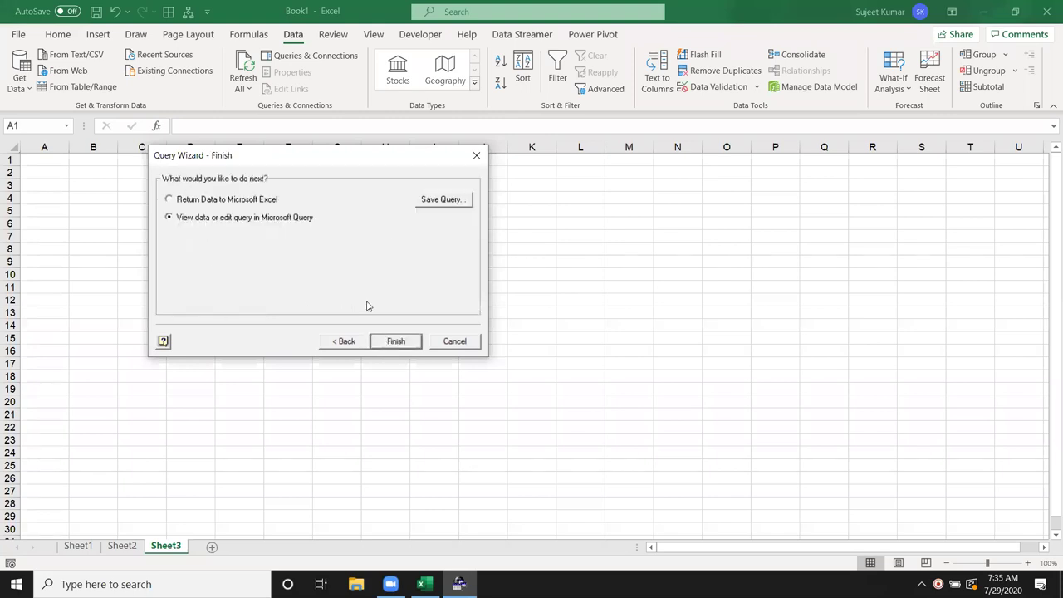
pyautogui.click(392, 347)
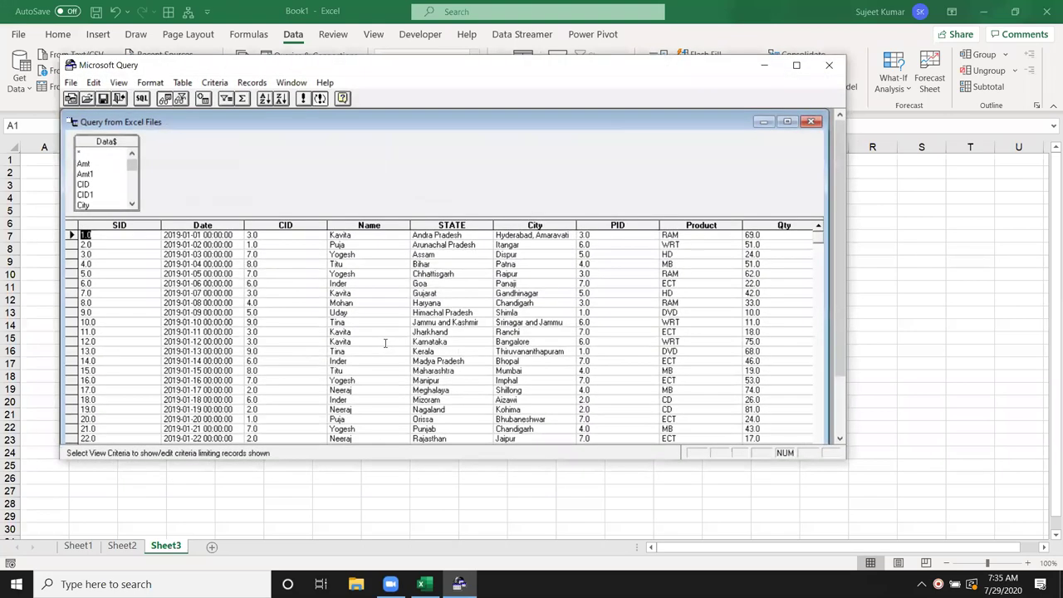
# - Browse record fields in the Data$ results grid and select the Qty column
pyautogui.click(386, 274)
pyautogui.press('Right')
pyautogui.press('Down')
pyautogui.press('Right')
pyautogui.press('Right')
pyautogui.press('Right')
pyautogui.press('Left')
pyautogui.press('Left')
pyautogui.press('Up')
pyautogui.press('Up')
pyautogui.press('Right')
pyautogui.press('Right')
pyautogui.press('Right')
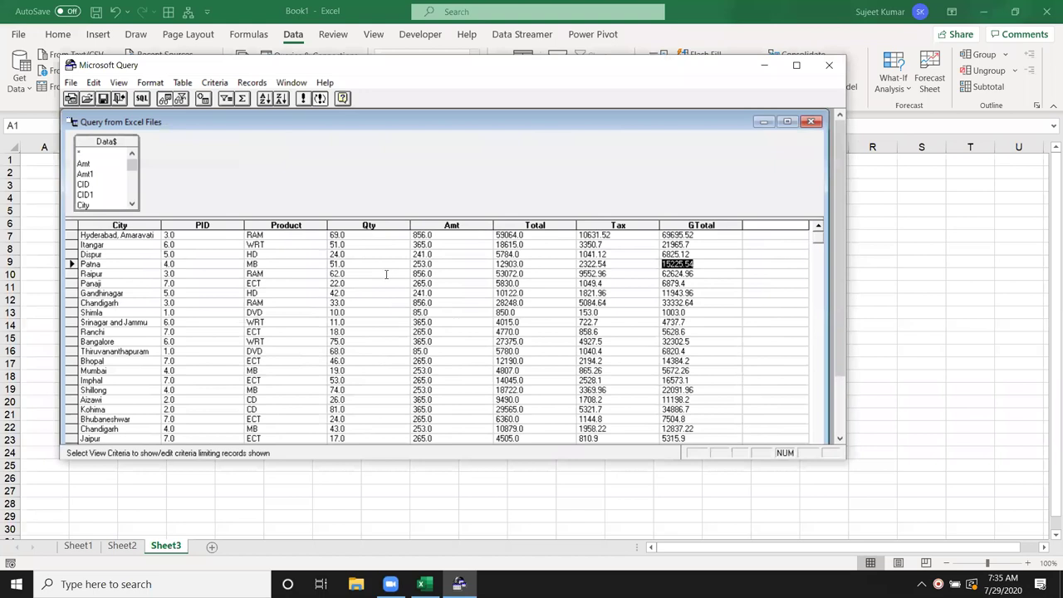
pyautogui.press('Left')
pyautogui.press('Left')
pyautogui.press('Left')
pyautogui.press('Left')
pyautogui.press('Left')
pyautogui.press('Right')
pyautogui.click(360, 226)
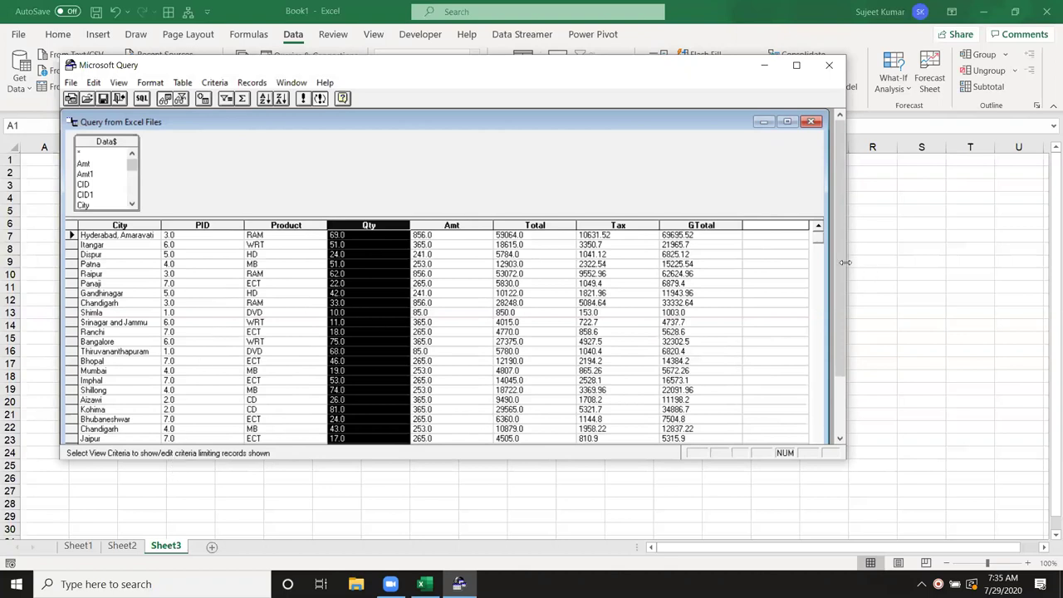
# - Scroll through later records, check a few cells, and select the Name column
pyautogui.click(813, 432)
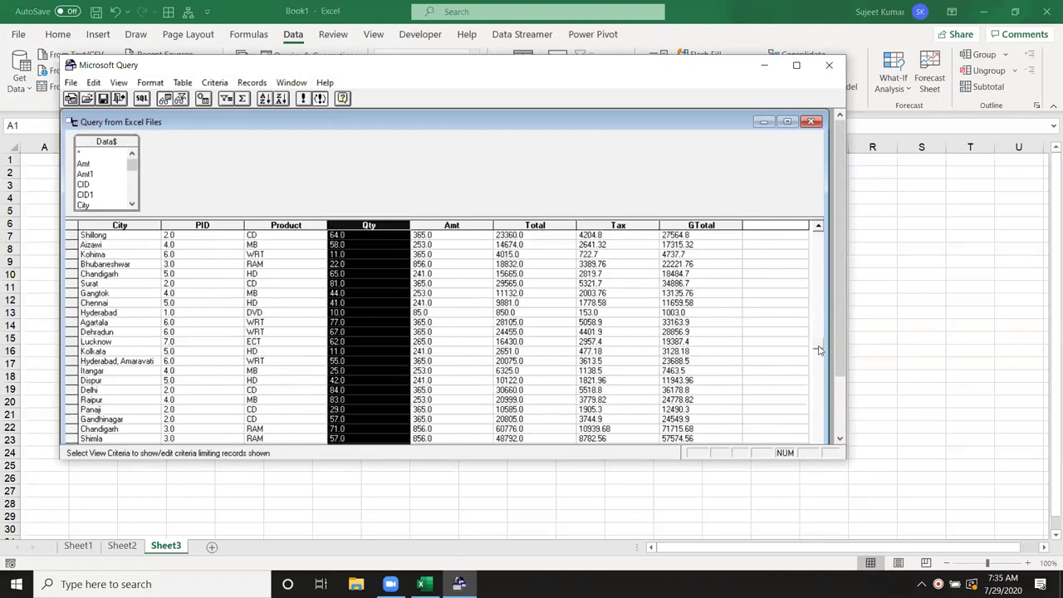
pyautogui.click(821, 436)
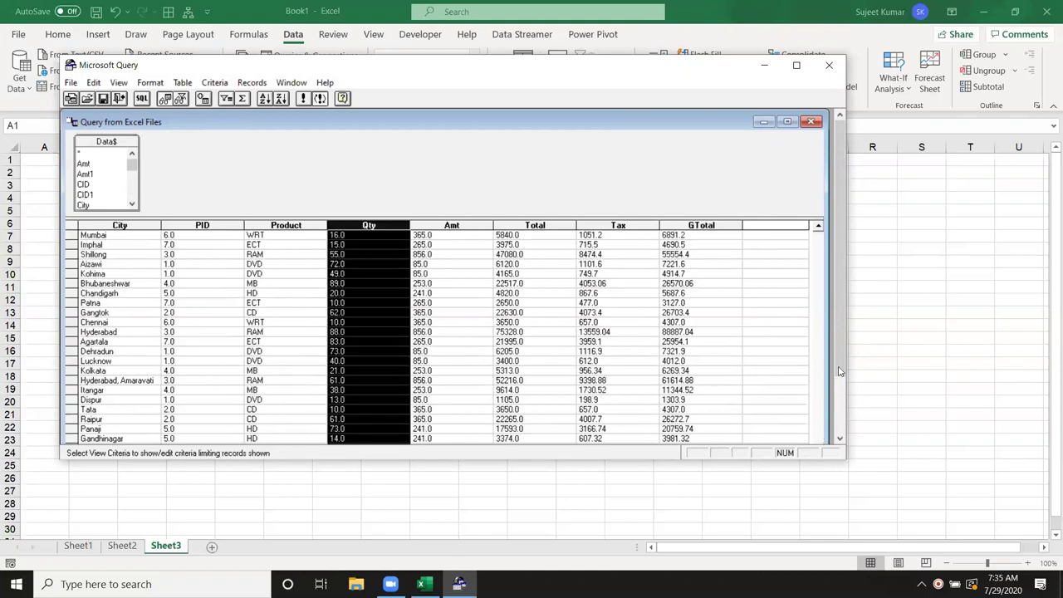
pyautogui.moveTo(825, 444); pyautogui.dragTo(841, 451)
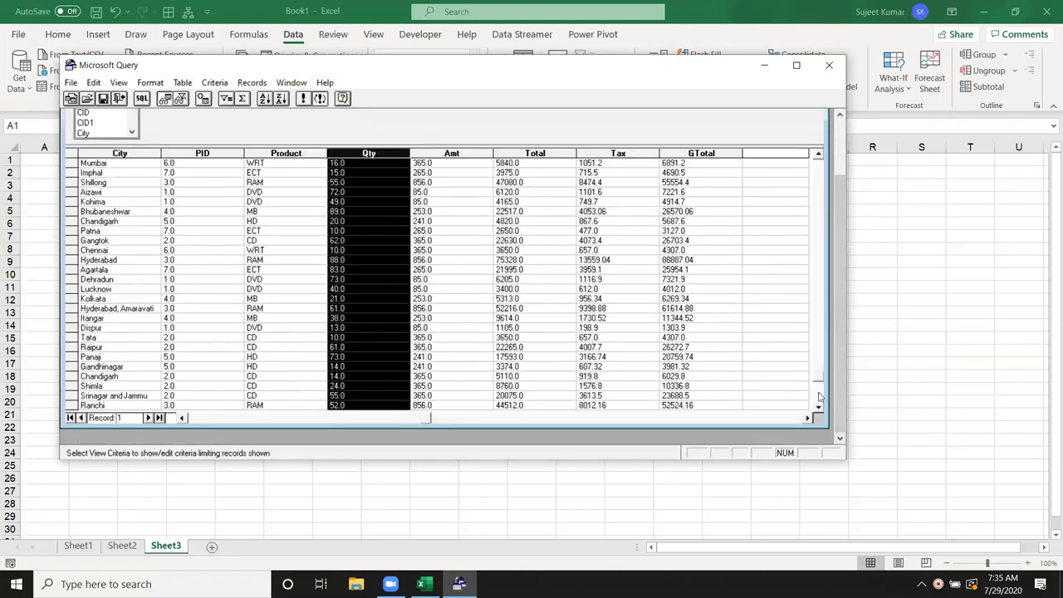
pyautogui.click(819, 419)
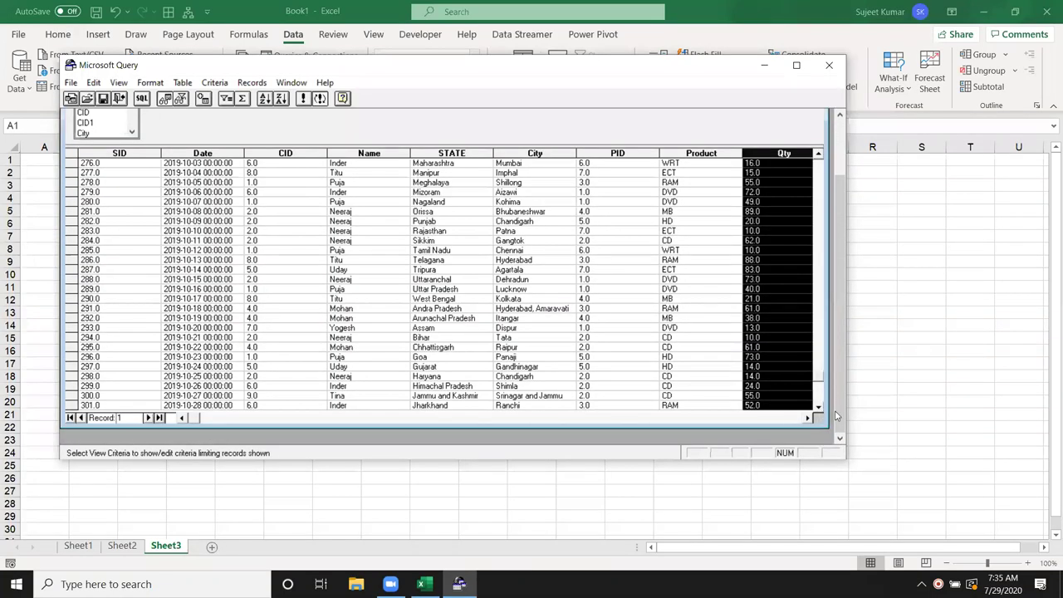
pyautogui.scroll(2, 856, 267)
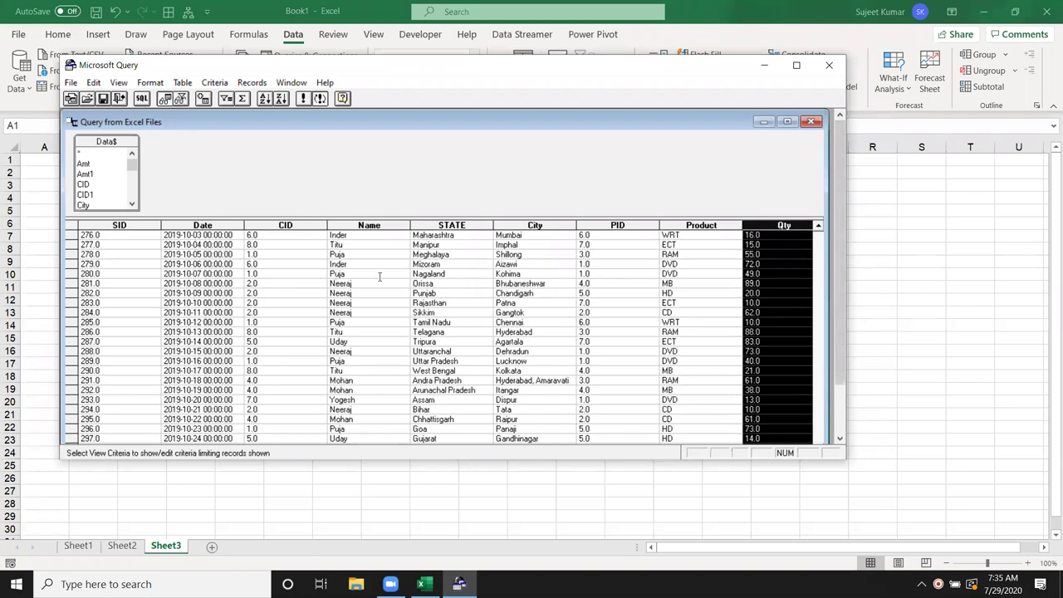
pyautogui.click(460, 276)
pyautogui.click(774, 226)
pyautogui.keyDown('shift'); pyautogui.click(363, 224); pyautogui.keyUp('shift')
pyautogui.click(368, 243)
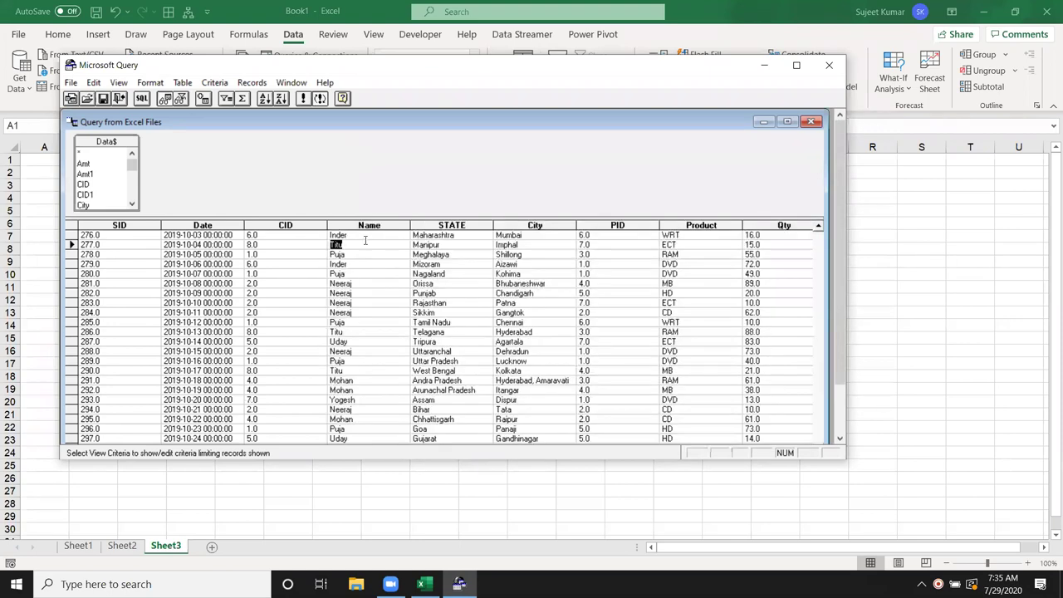
pyautogui.click(373, 254)
pyautogui.click(370, 225)
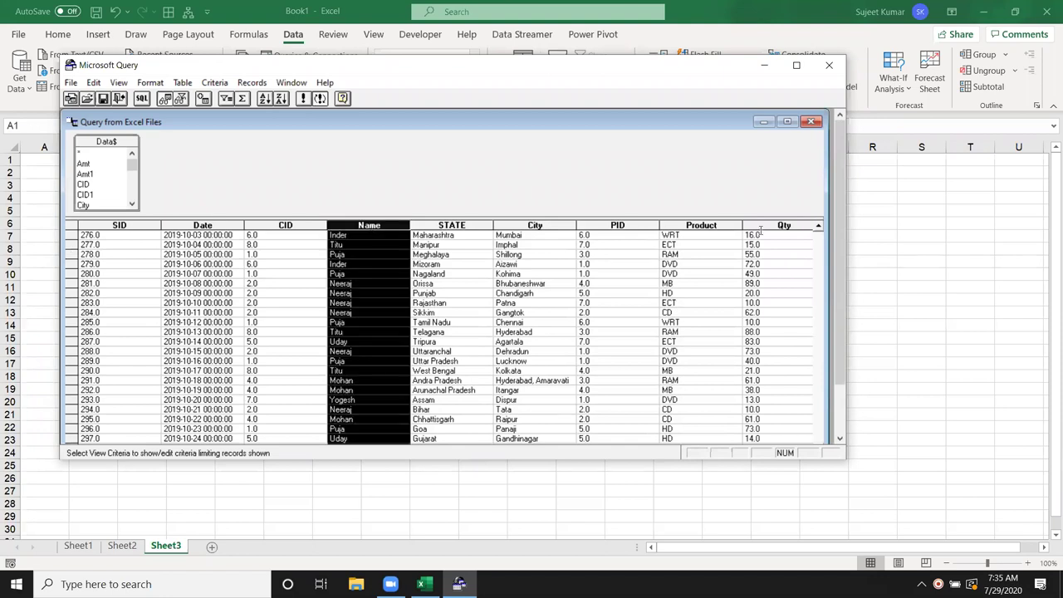
# - Open the Name column's edit options, cancel them, and select a grid cell
pyautogui.hotkey('alt', 'r')
pyautogui.press('e')
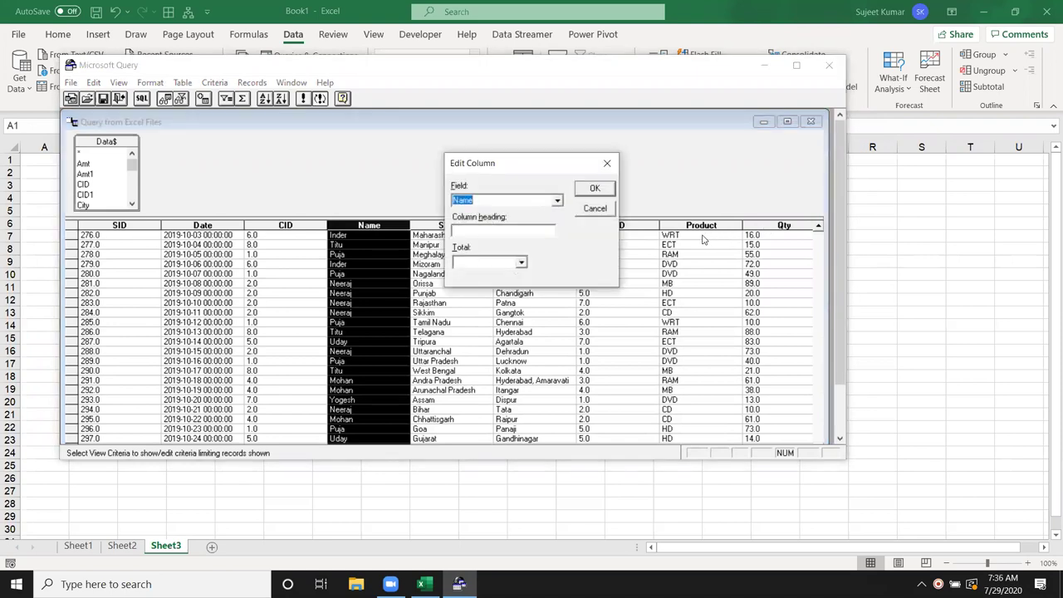
pyautogui.press('Escape')
pyautogui.click(499, 274)
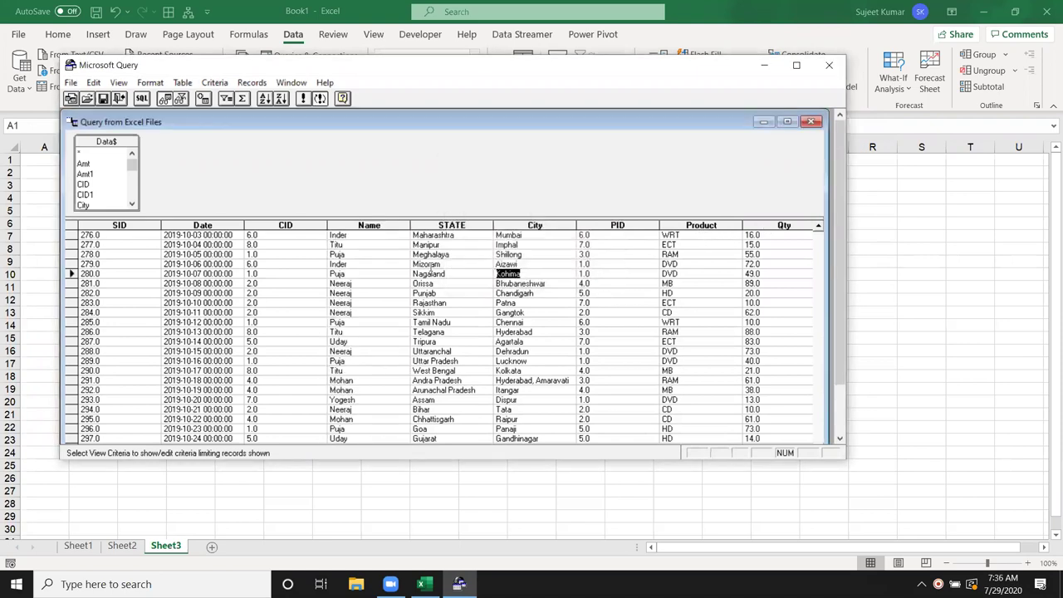
pyautogui.click(363, 264)
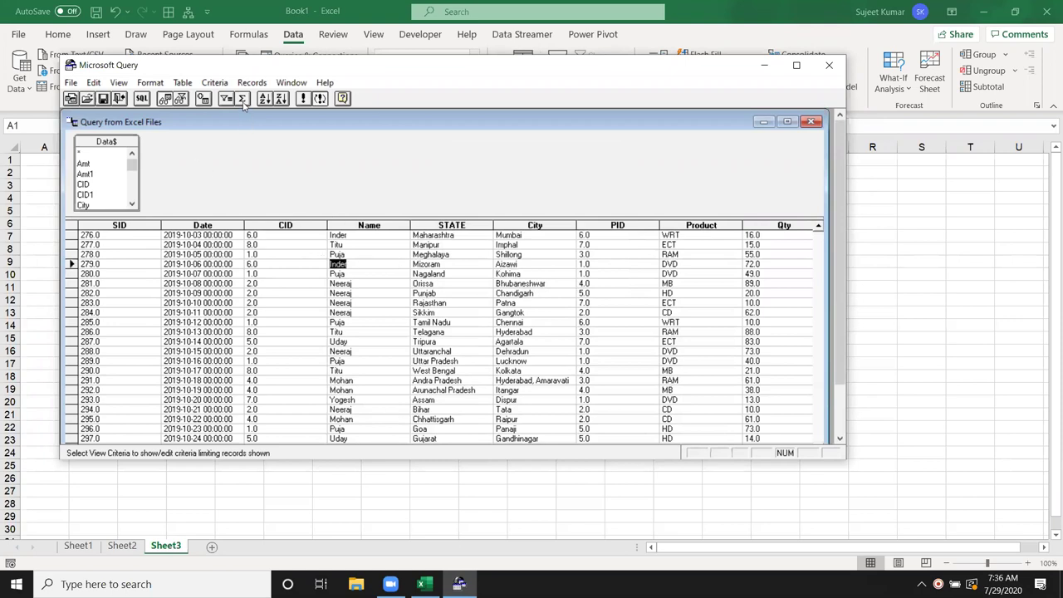
# - Total the Qty field into a Sum of Qty column and view the SQL statement
pyautogui.click(753, 244)
pyautogui.click(243, 98)
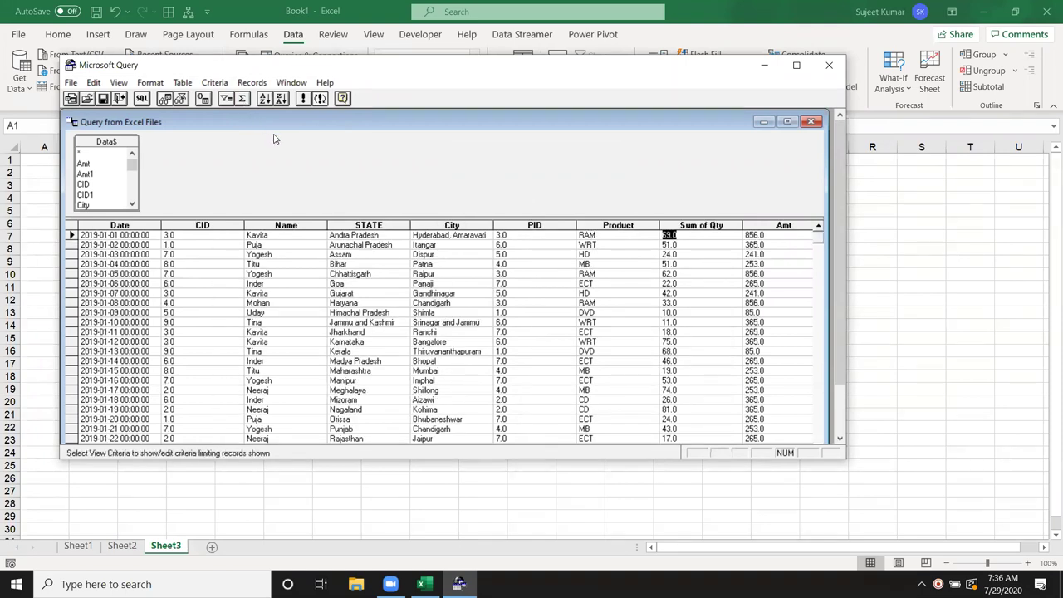
pyautogui.click(712, 227)
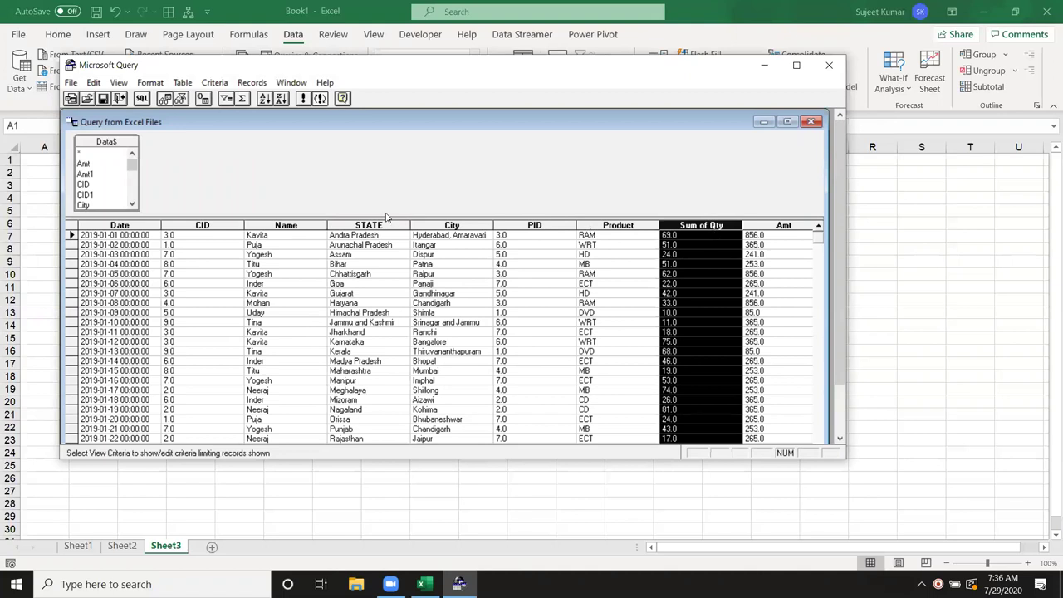
pyautogui.click(141, 99)
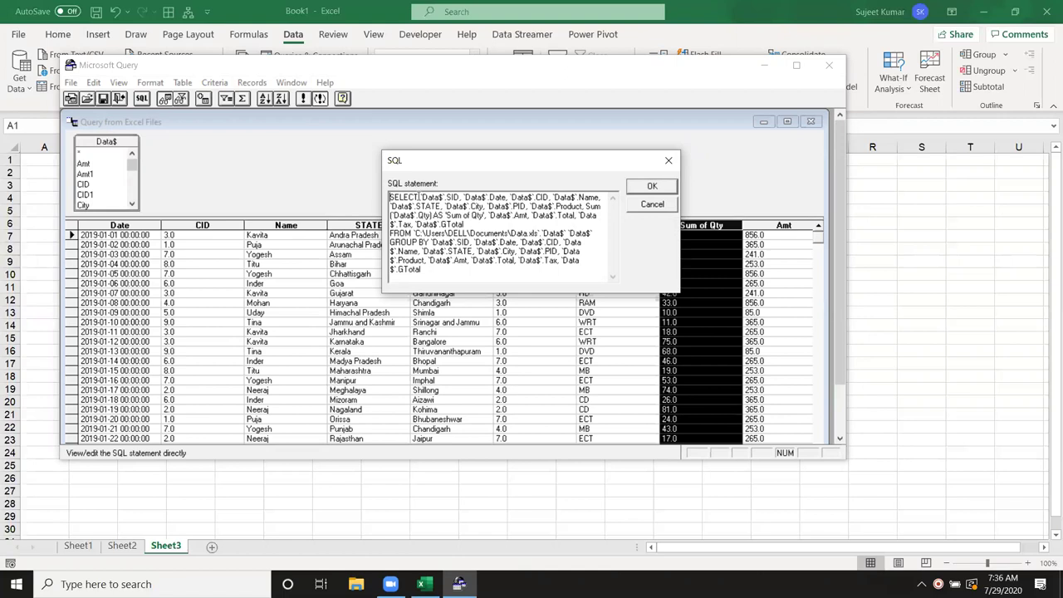
# - Trim the SELECT list down to Sum(Qty) only
pyautogui.moveTo(420, 198)
pyautogui.mouseDown()
pyautogui.moveTo(600, 206)
pyautogui.moveTo(583, 207)
pyautogui.mouseUp()
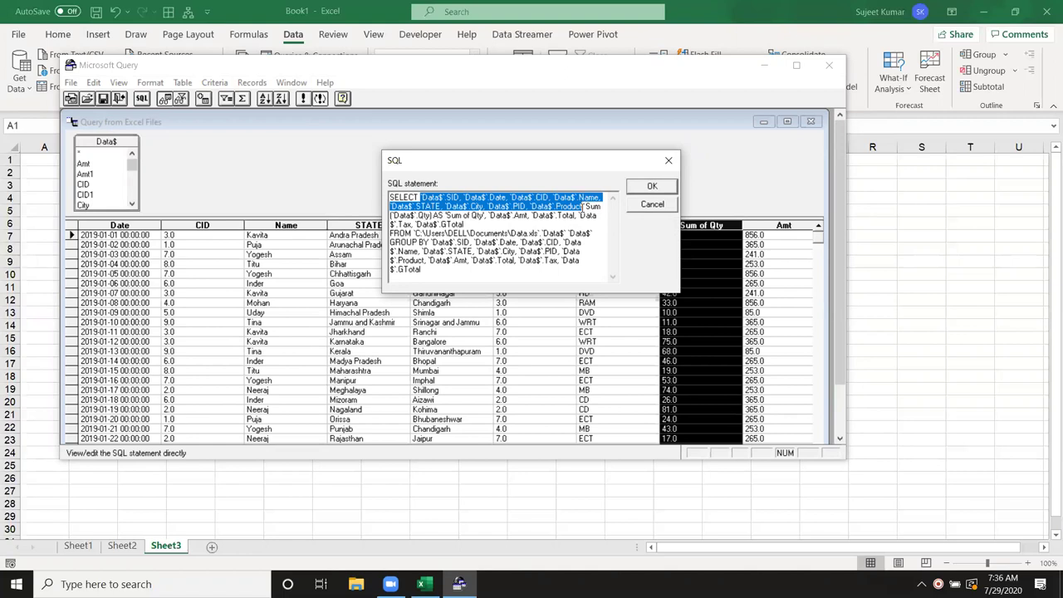
pyautogui.press('Delete')
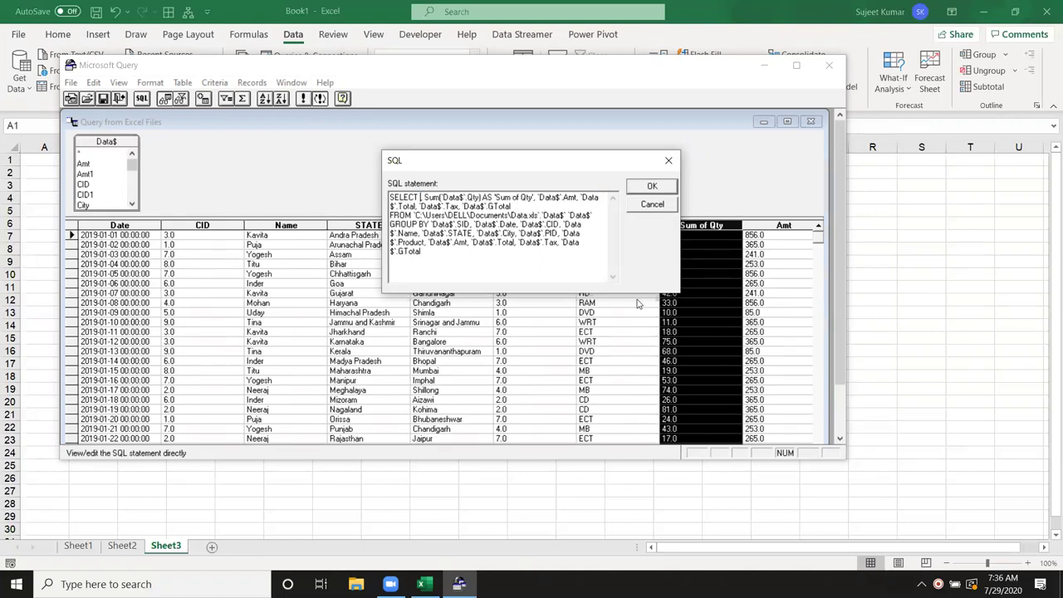
pyautogui.press('Delete')
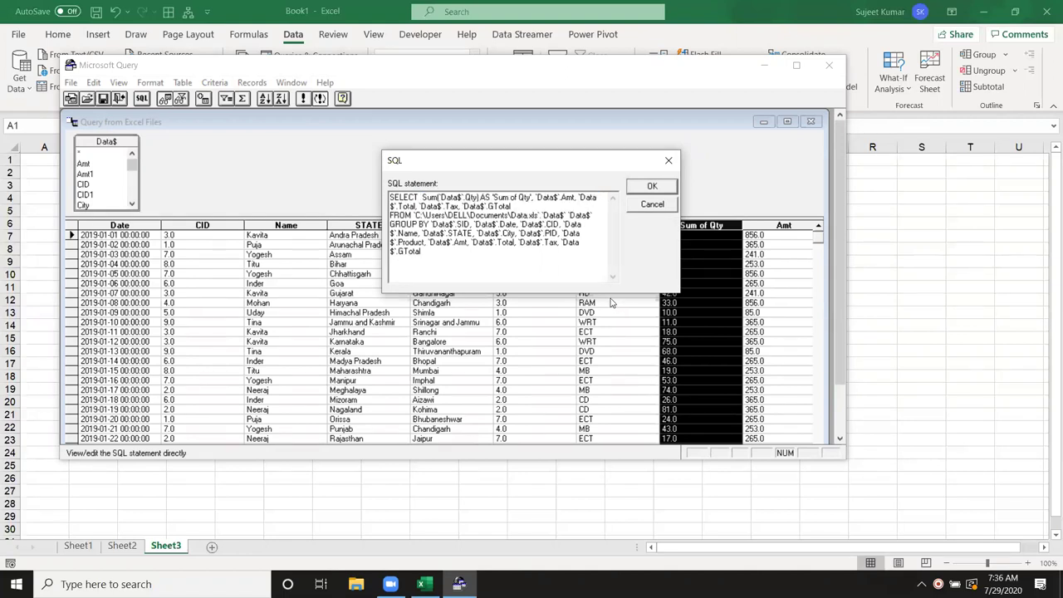
pyautogui.moveTo(538, 197); pyautogui.dragTo(555, 204)
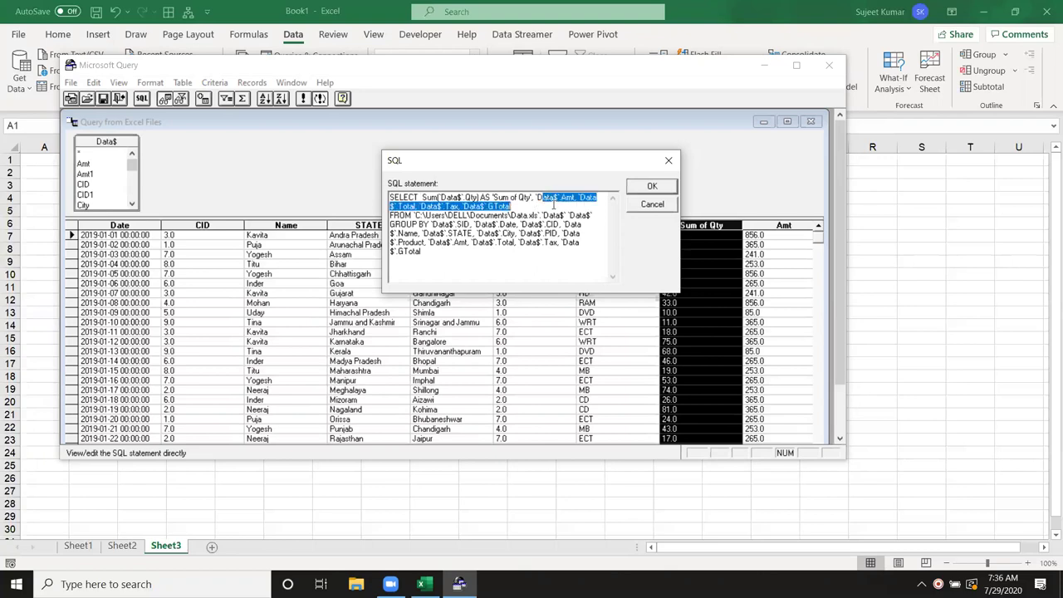
pyautogui.press('Delete')
pyautogui.press('BackSpace')
pyautogui.press('BackSpace')
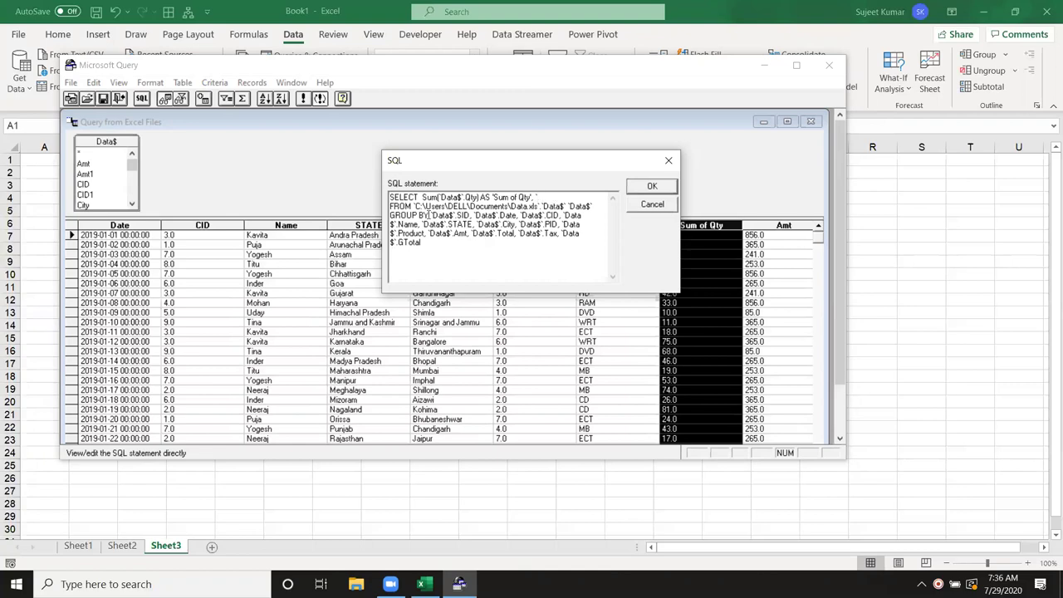
# - Reduce the GROUP BY clause to `Data$`.Name alone
pyautogui.moveTo(430, 215); pyautogui.dragTo(603, 222)
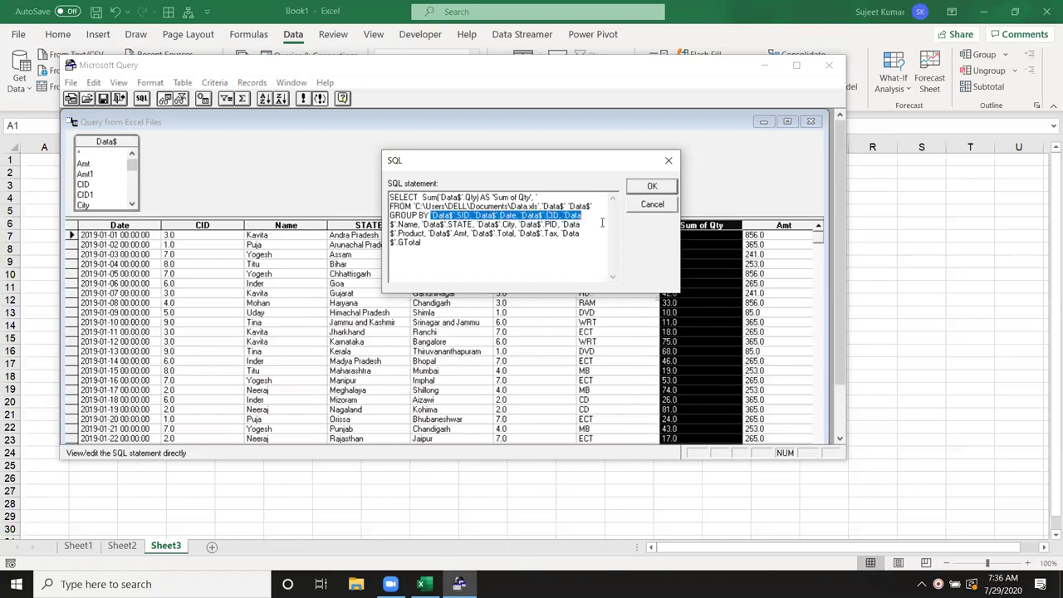
pyautogui.press('Delete')
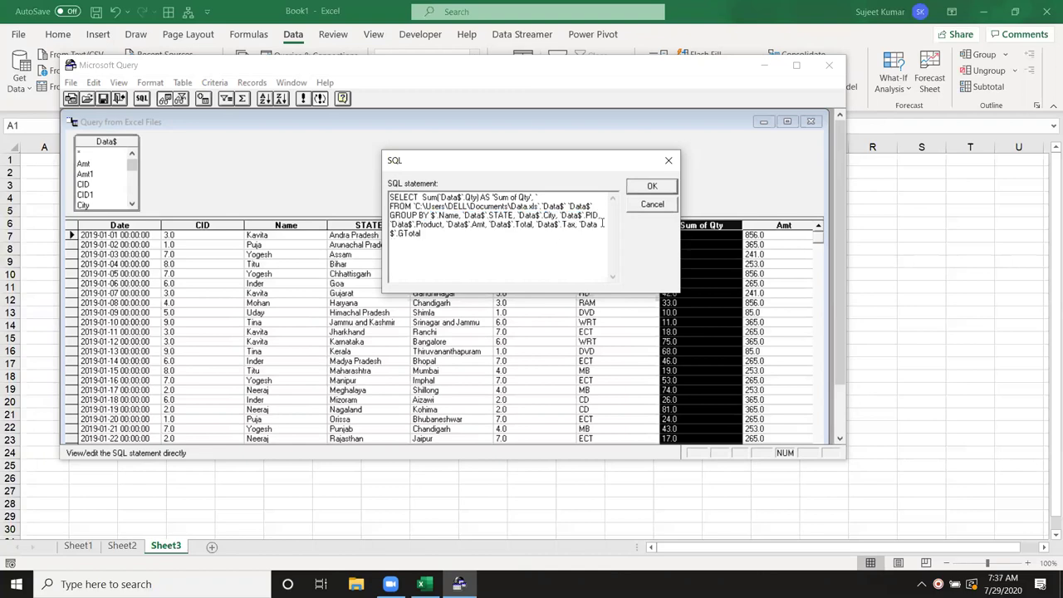
pyautogui.hotkey('ctrl', 'z')
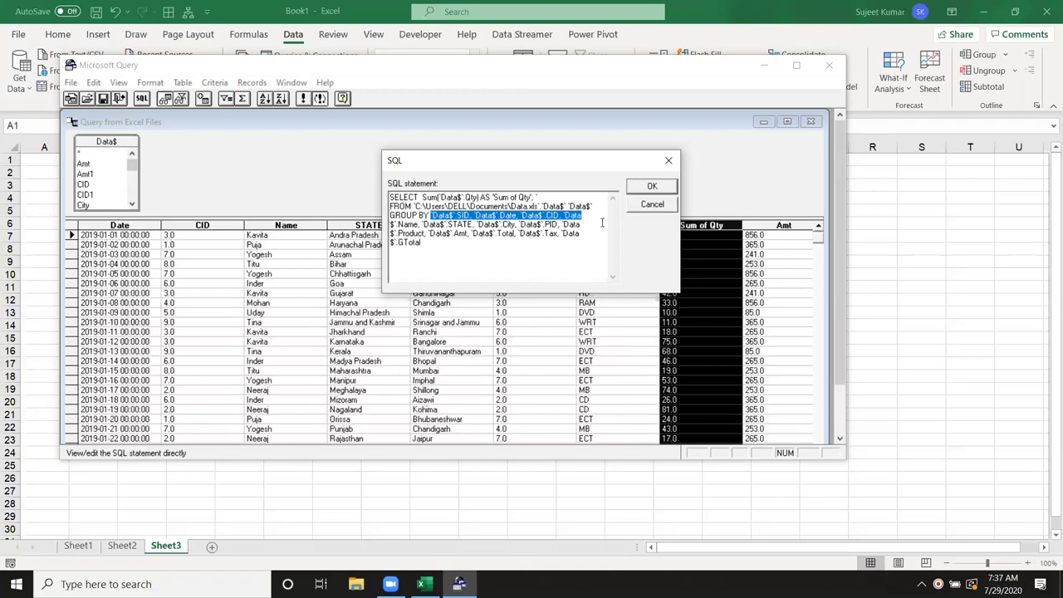
pyautogui.hotkey('shift', 'Left')
pyautogui.hotkey('shift', 'Left')
pyautogui.hotkey('shift', 'Left')
pyautogui.hotkey('shift', 'Left')
pyautogui.hotkey('shift', 'Left')
pyautogui.hotkey('shift', 'Left')
pyautogui.press('Delete')
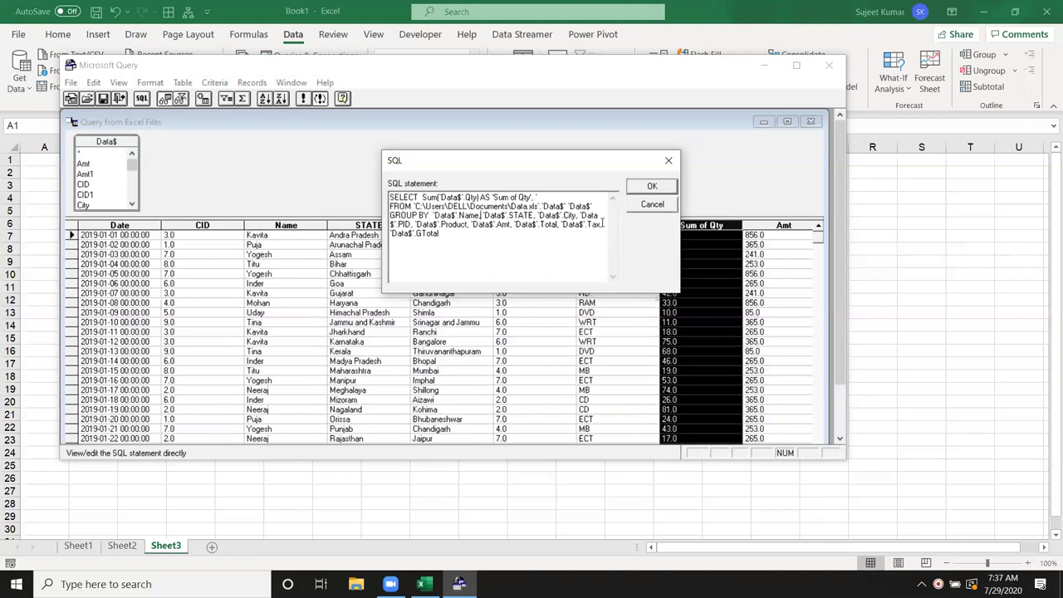
pyautogui.press('Left')
pyautogui.hotkey('ctrl', 'shift', 'End')
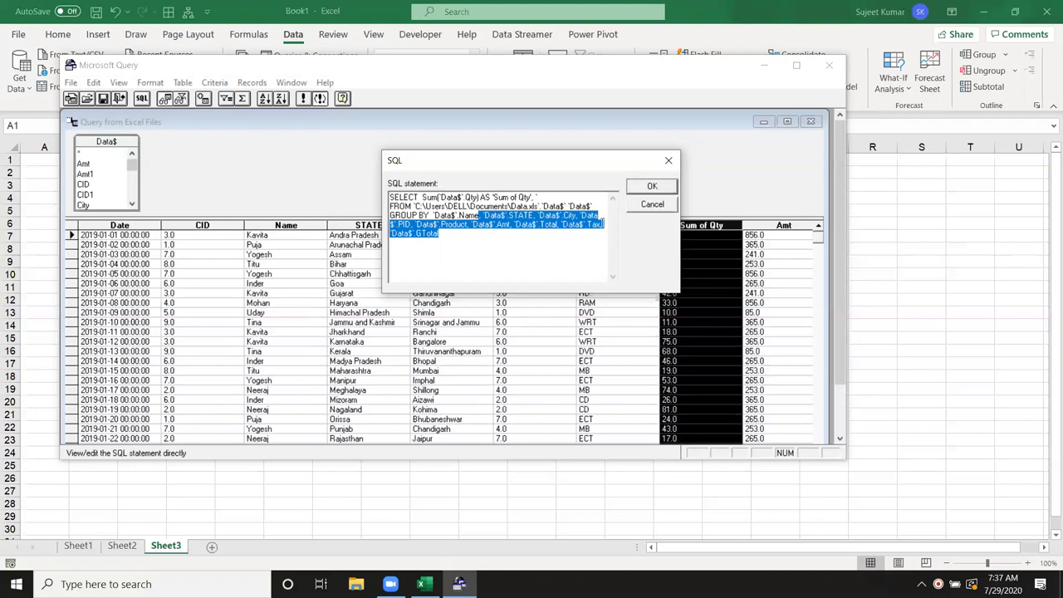
pyautogui.press('Delete')
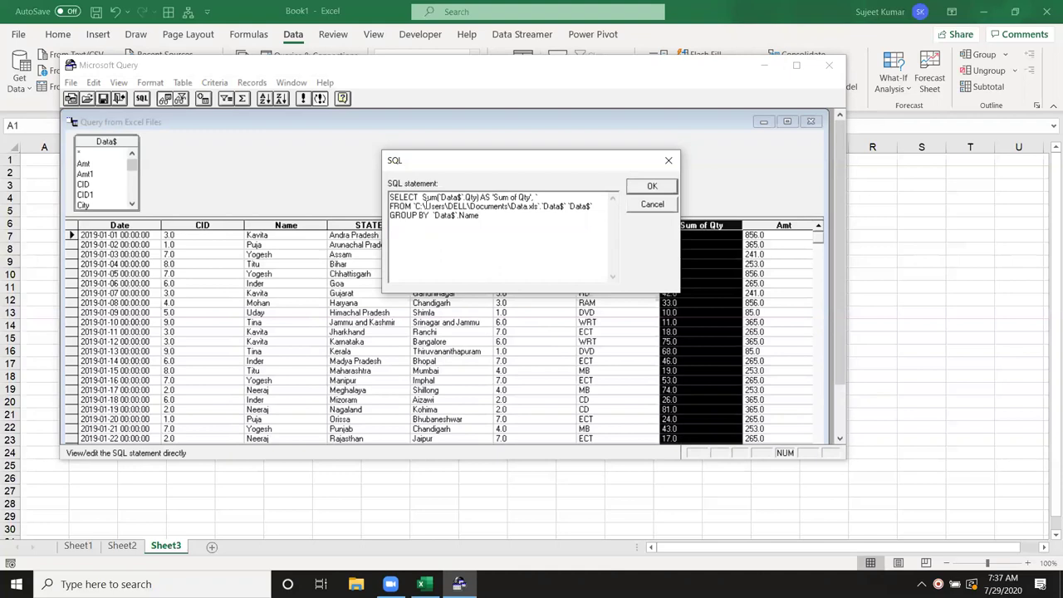
pyautogui.click(435, 197)
# - Apply the trimmed SQL, accepting the warning and dismissing the syntax error
pyautogui.click(652, 187)
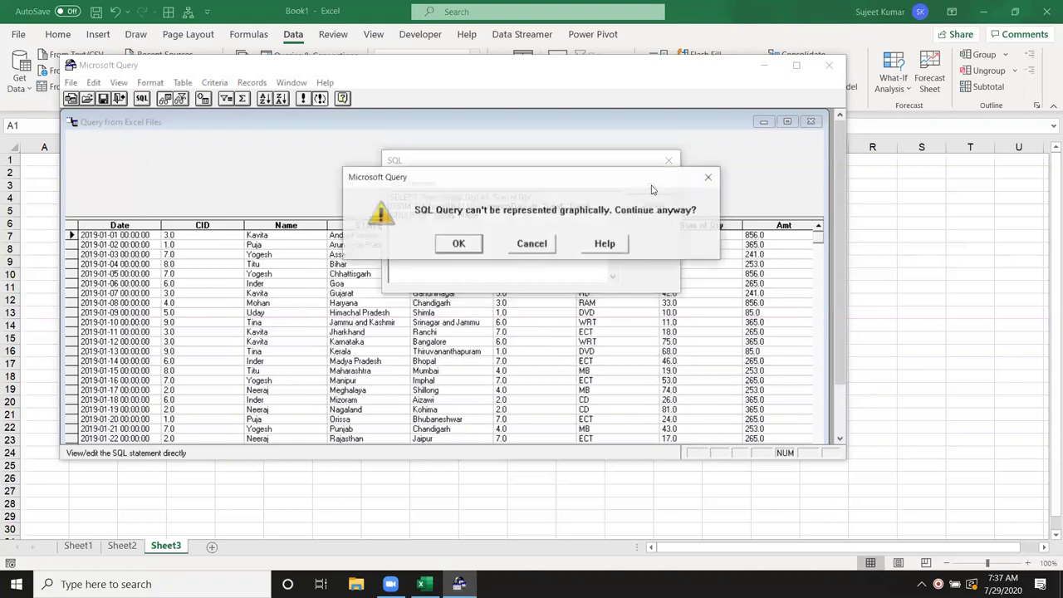
pyautogui.click(451, 247)
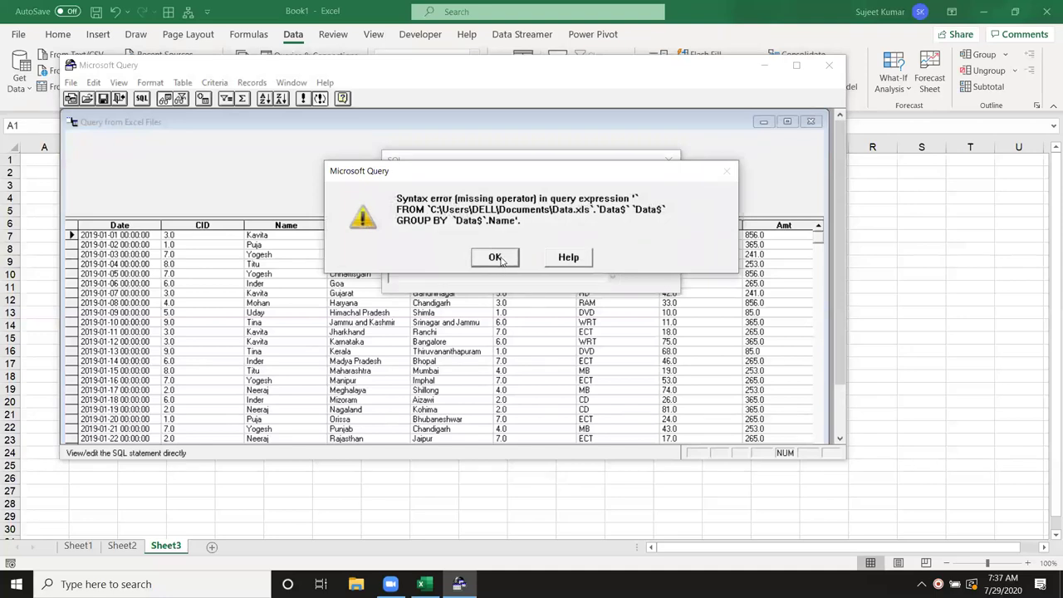
pyautogui.click(495, 257)
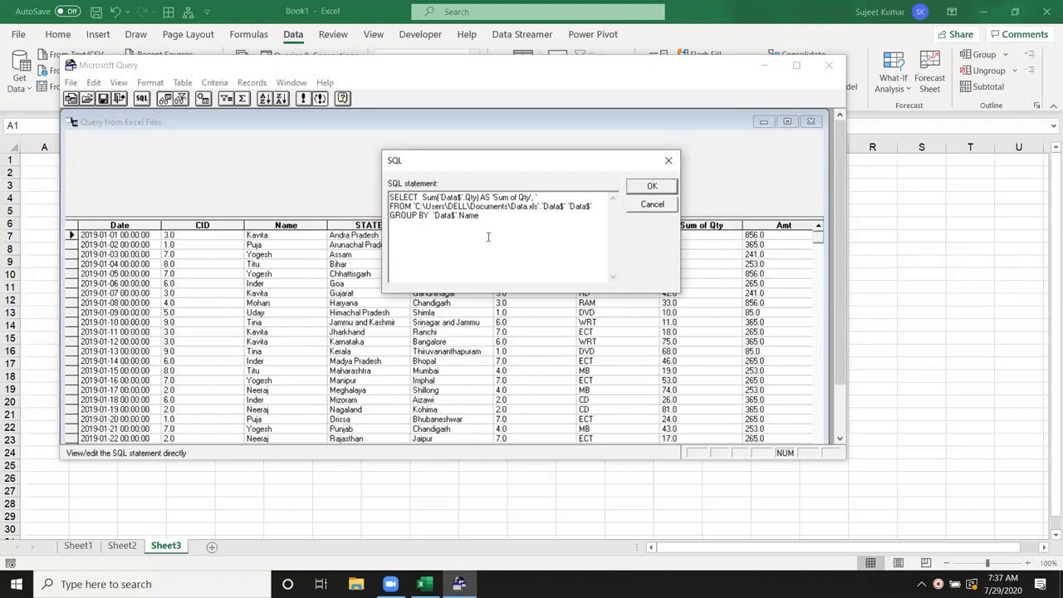
# - Copy `Data$`.Name into SELECT before Sum of Qty and reapply, which returns a missing-operator error
pyautogui.moveTo(479, 216); pyautogui.dragTo(433, 216)
pyautogui.hotkey('ctrl', 'c')
pyautogui.click(422, 198)
pyautogui.hotkey('ctrl', 'v')
pyautogui.write(',')
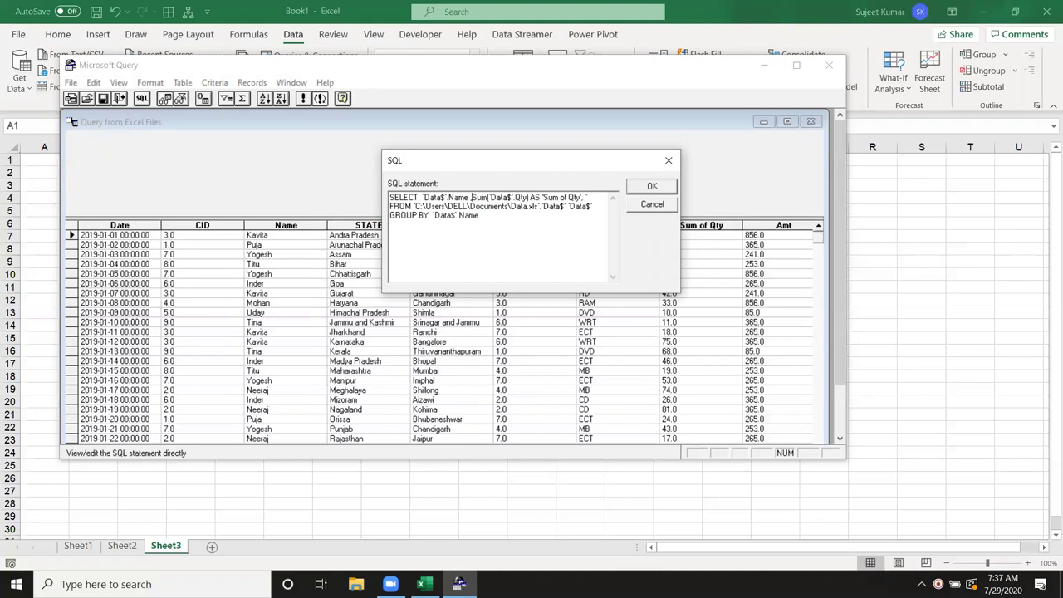
pyautogui.click(510, 269)
pyautogui.click(642, 191)
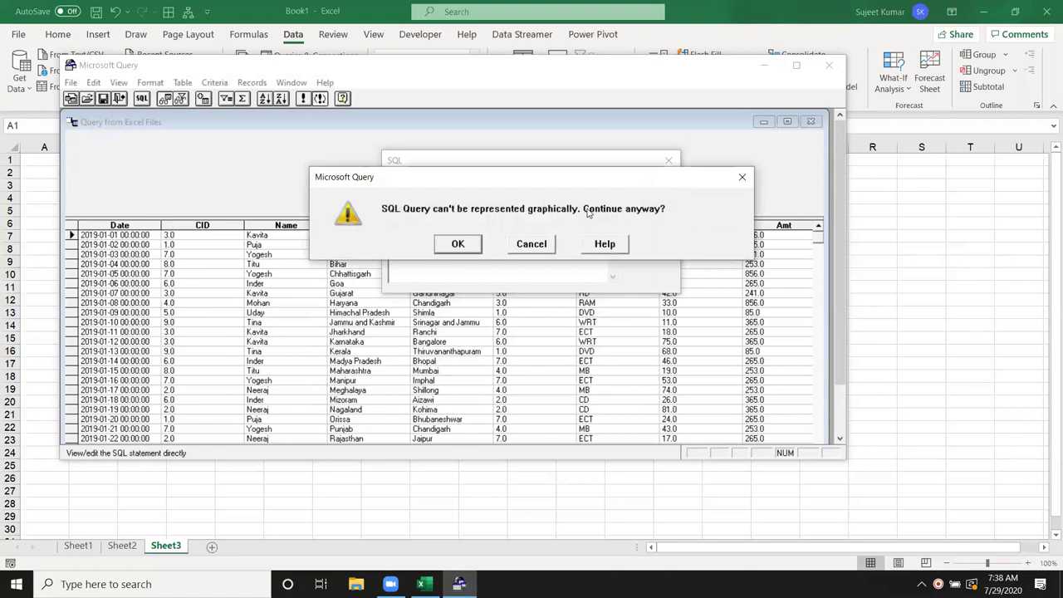
pyautogui.click(449, 246)
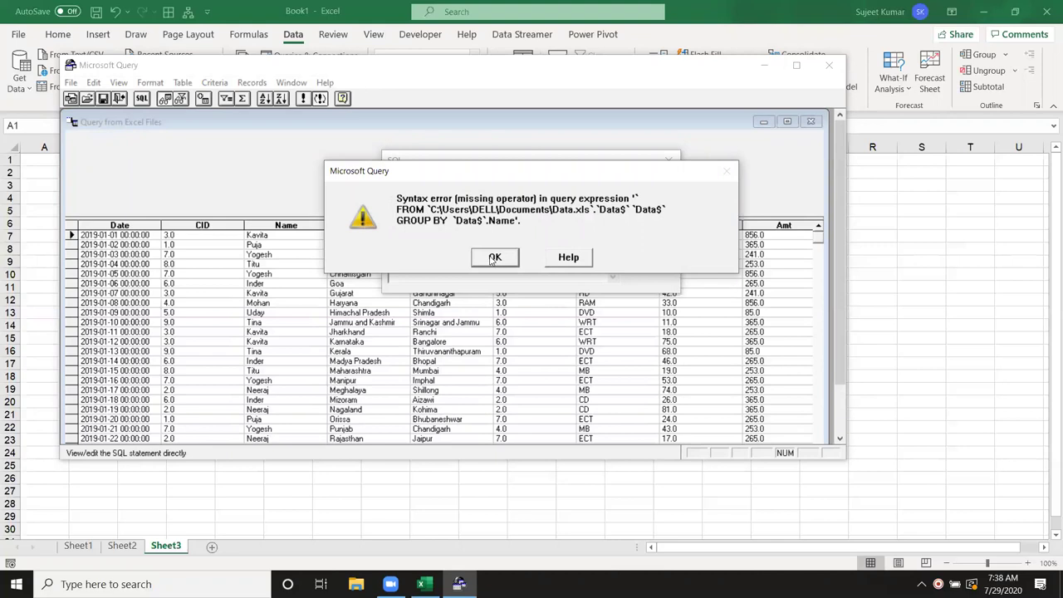
pyautogui.click(491, 260)
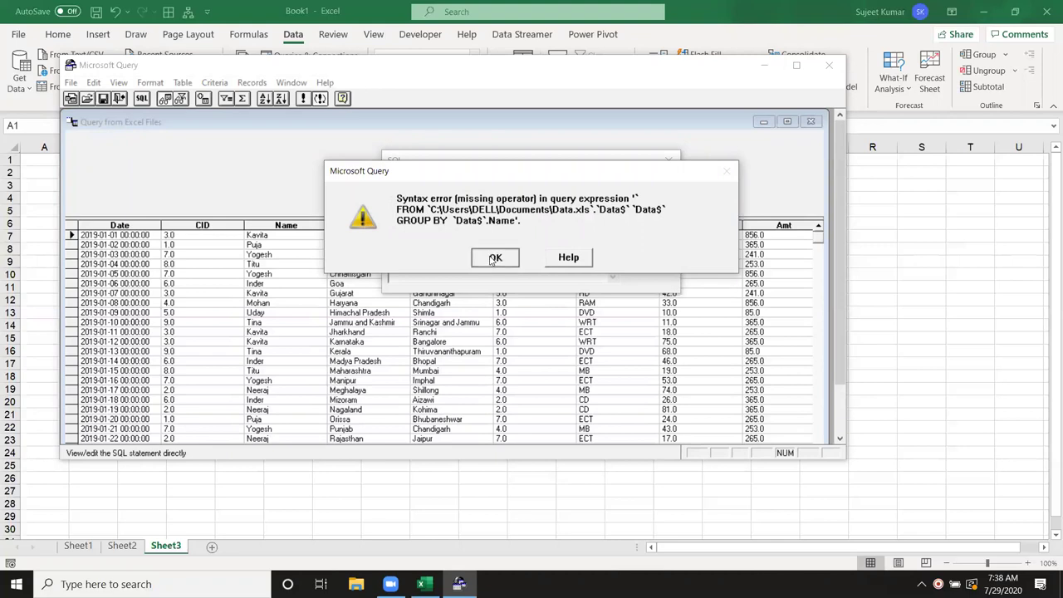
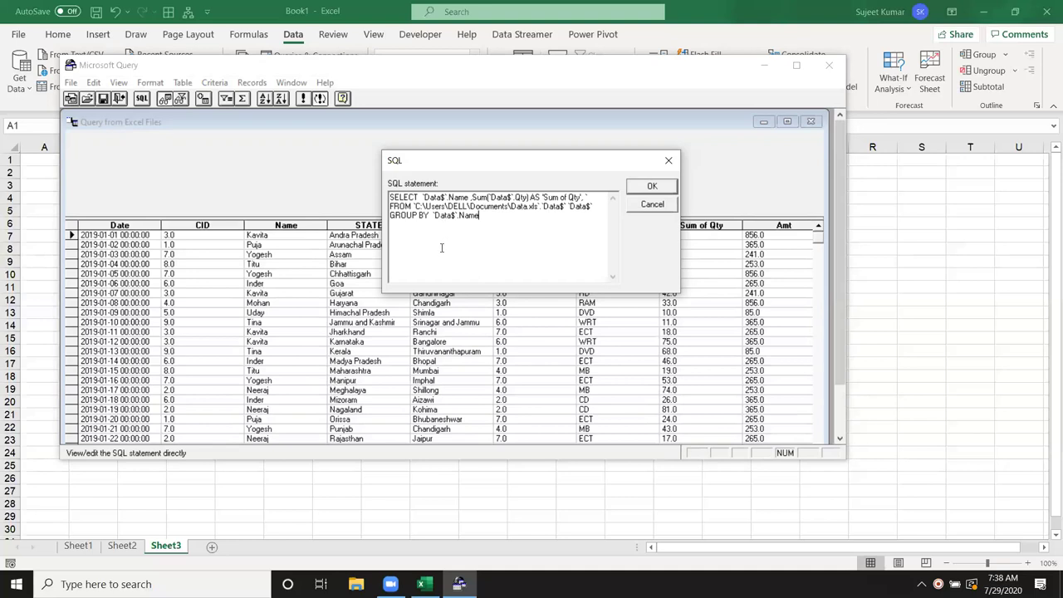
# - Discard the broken SQL statement after its syntax error and reopen the SQL editor
pyautogui.click(648, 189)
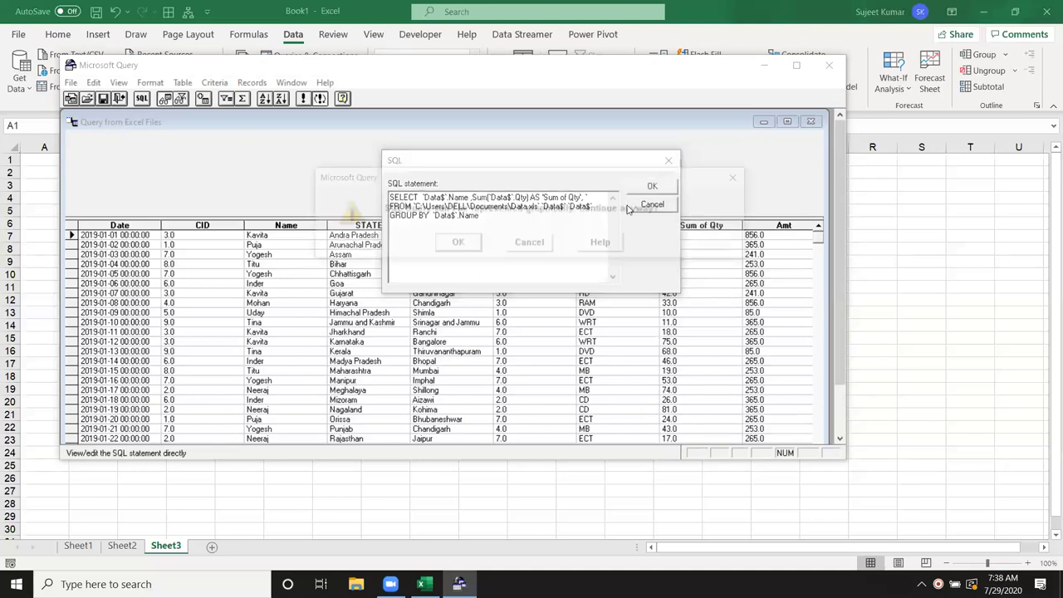
pyautogui.click(464, 244)
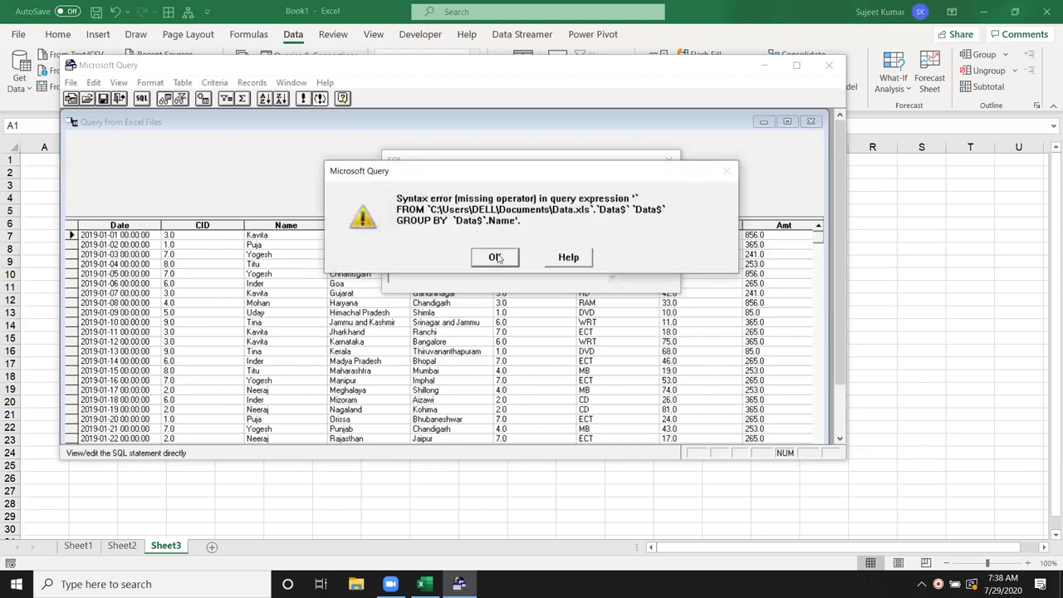
pyautogui.click(496, 257)
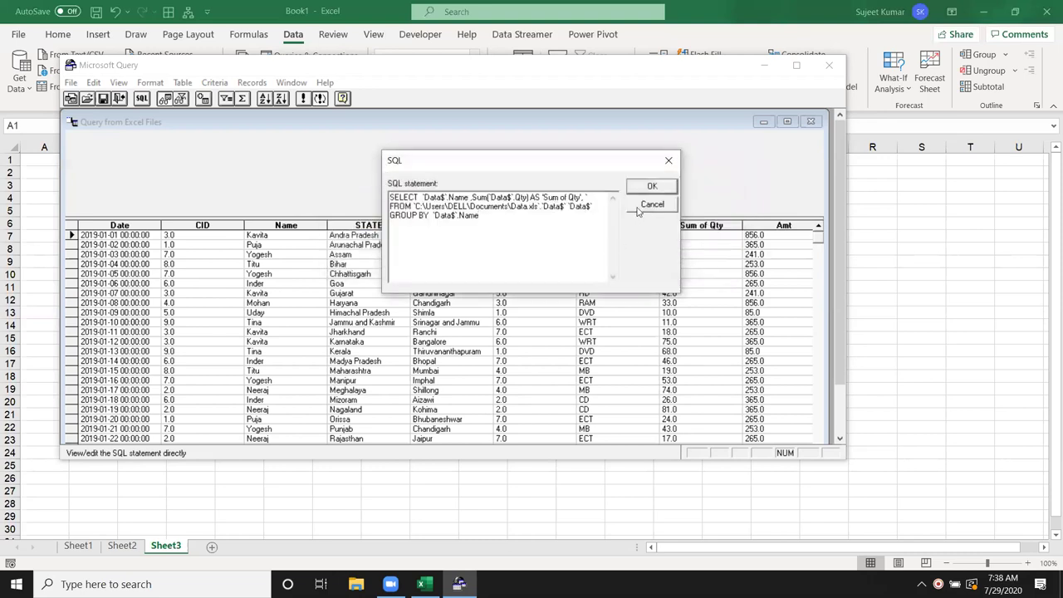
pyautogui.click(641, 207)
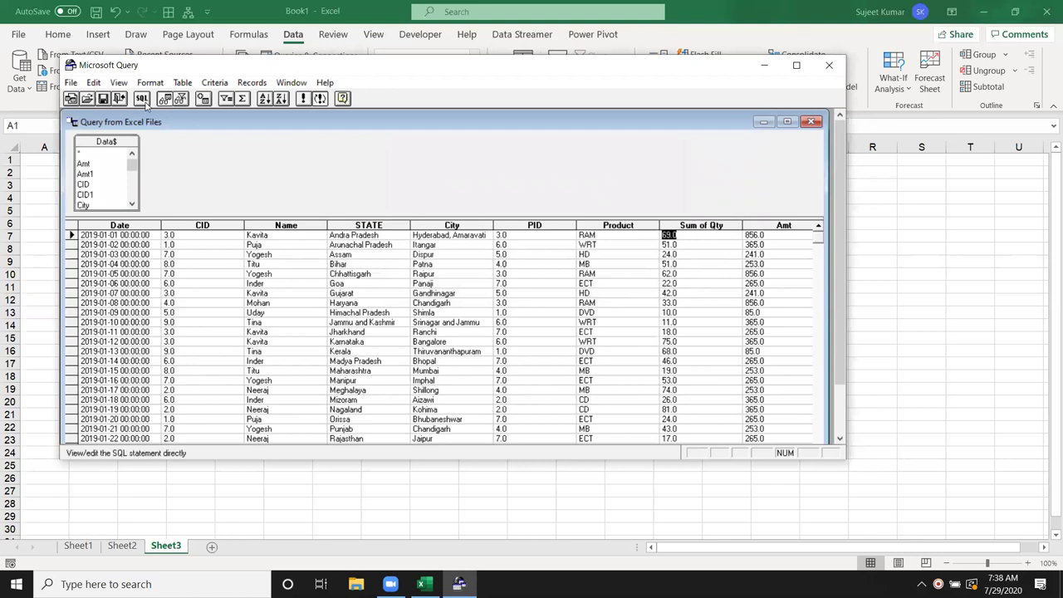
pyautogui.click(144, 103)
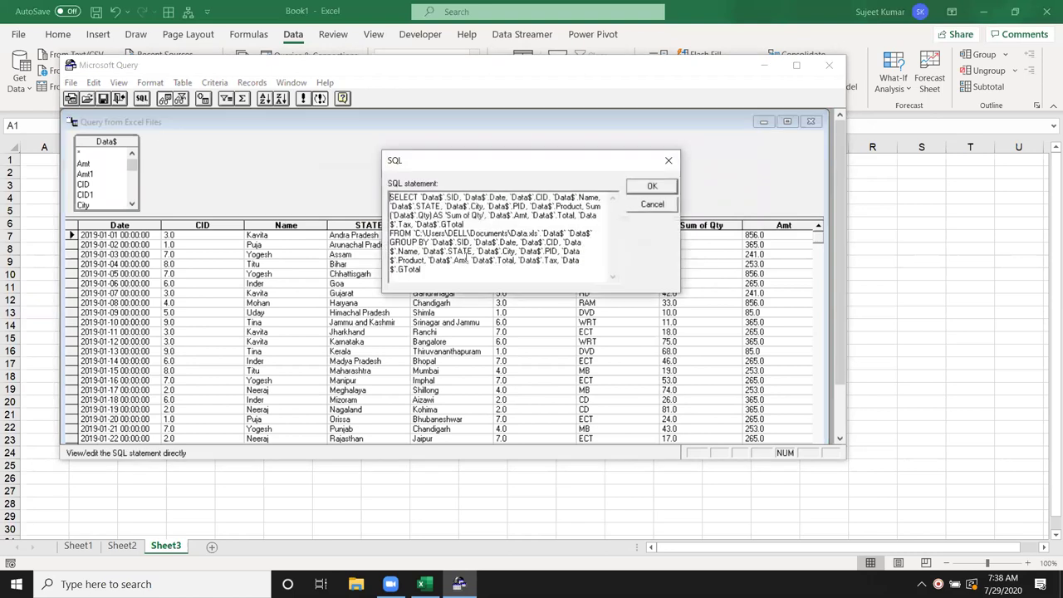
# - Trim the SELECT list to just Name and Sum of Qty
pyautogui.click(419, 197)
pyautogui.moveTo(419, 197); pyautogui.dragTo(559, 206)
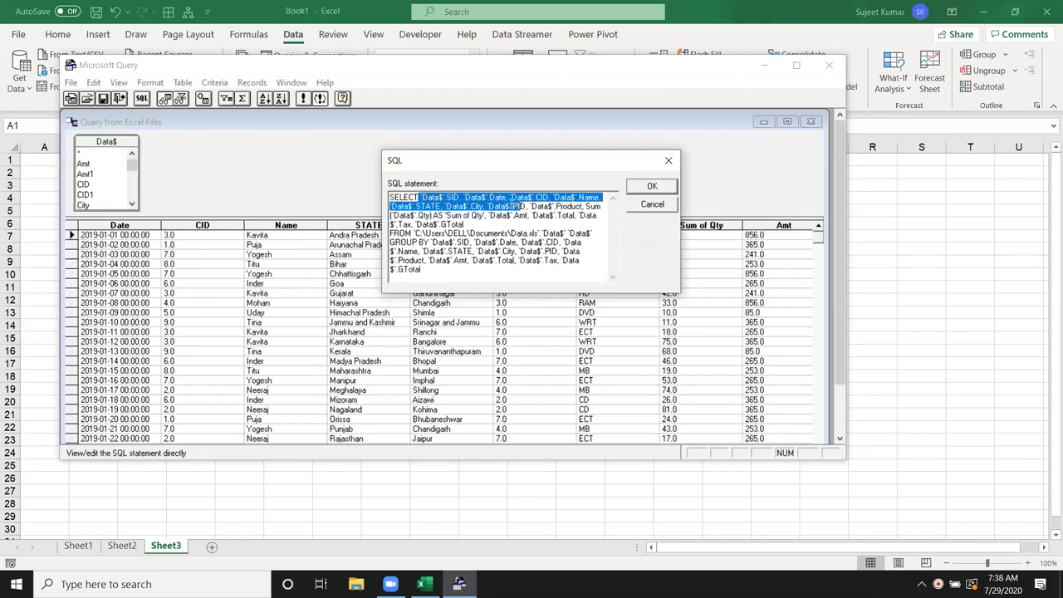
pyautogui.moveTo(558, 206)
pyautogui.mouseDown()
pyautogui.moveTo(520, 196)
pyautogui.moveTo(550, 197)
pyautogui.mouseUp()
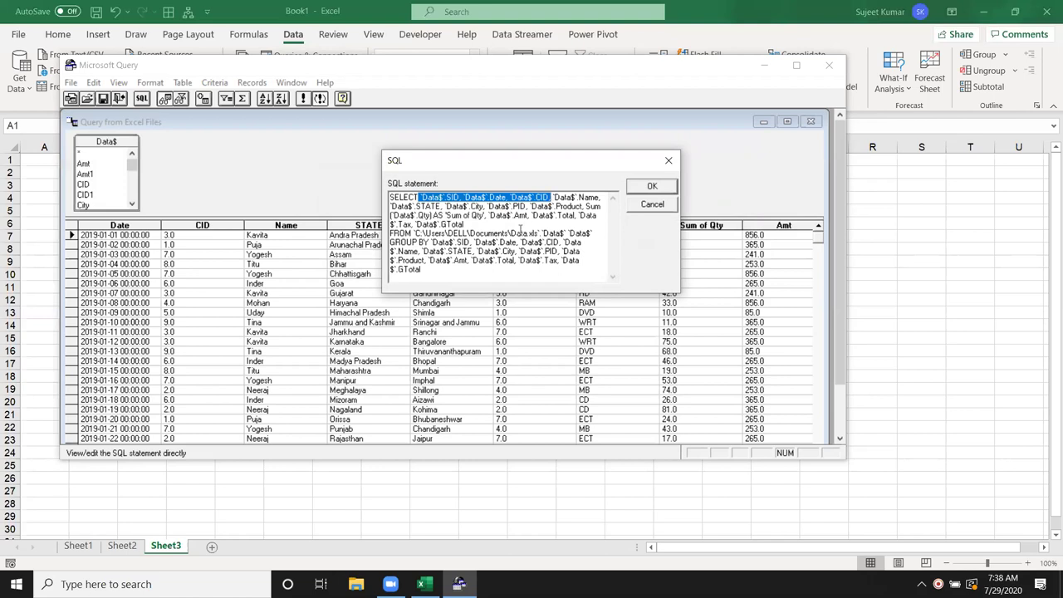
pyautogui.press('Delete')
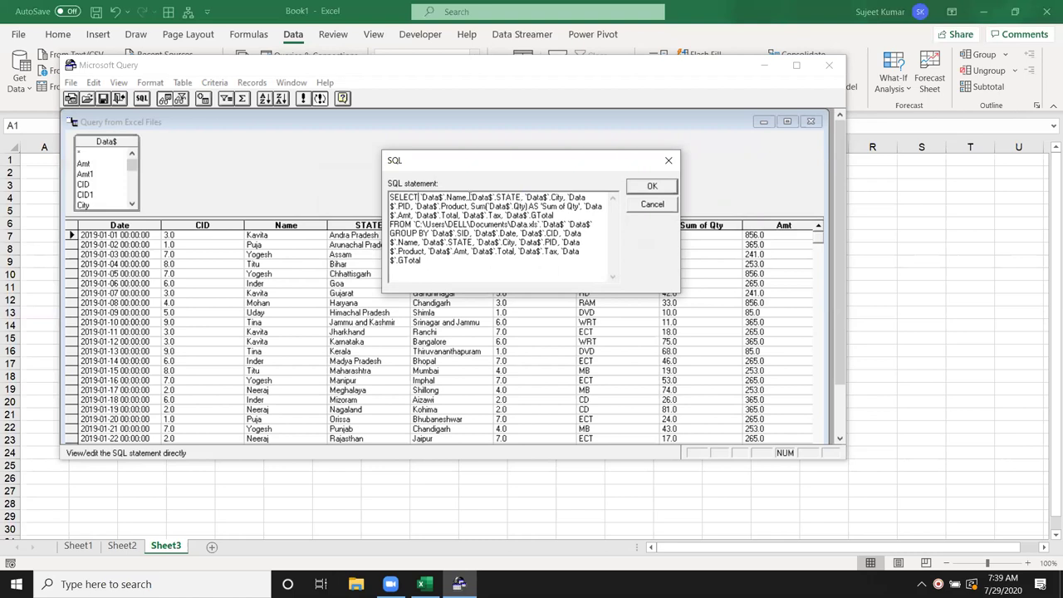
pyautogui.moveTo(469, 197); pyautogui.dragTo(471, 206)
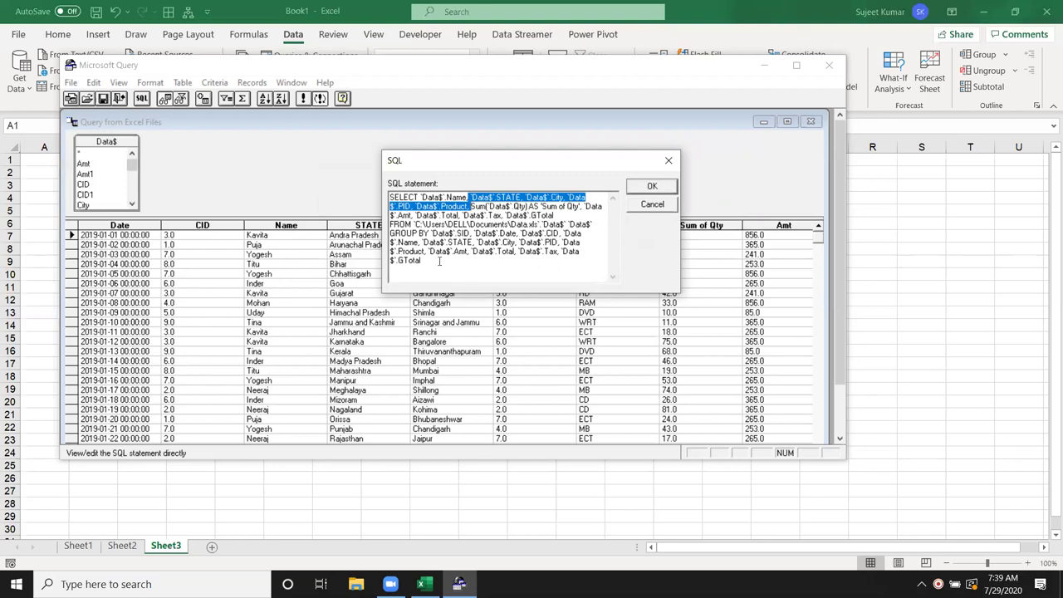
pyautogui.press('Delete')
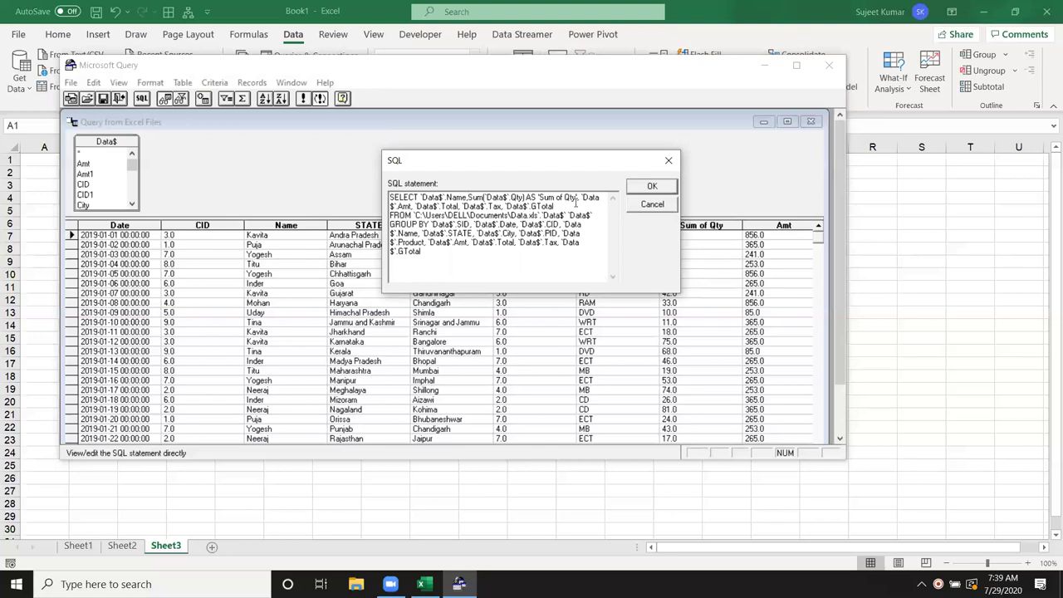
pyautogui.moveTo(581, 197); pyautogui.dragTo(585, 205)
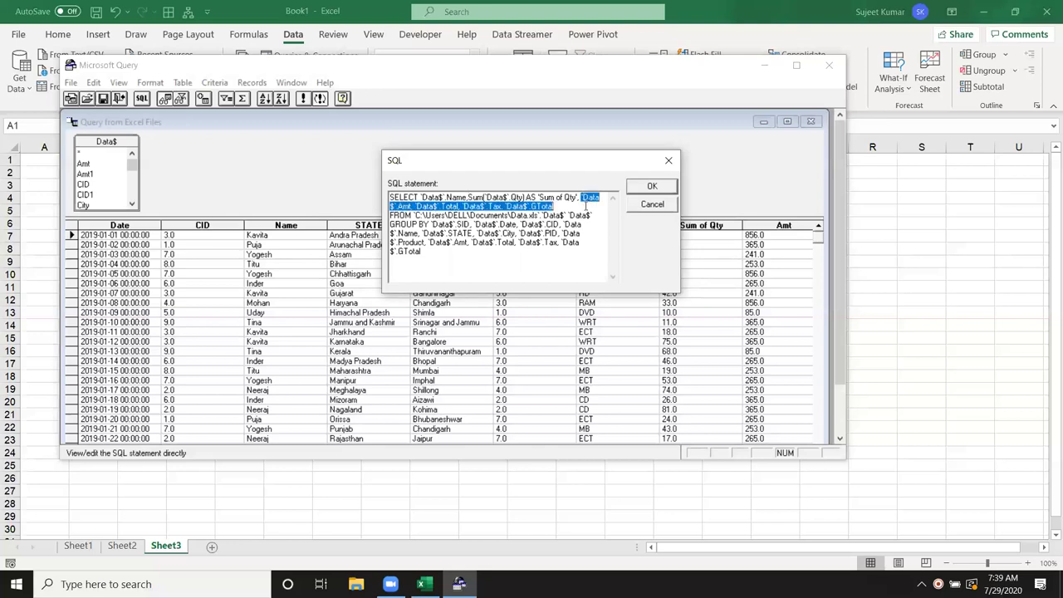
pyautogui.press('Delete')
pyautogui.press('BackSpace')
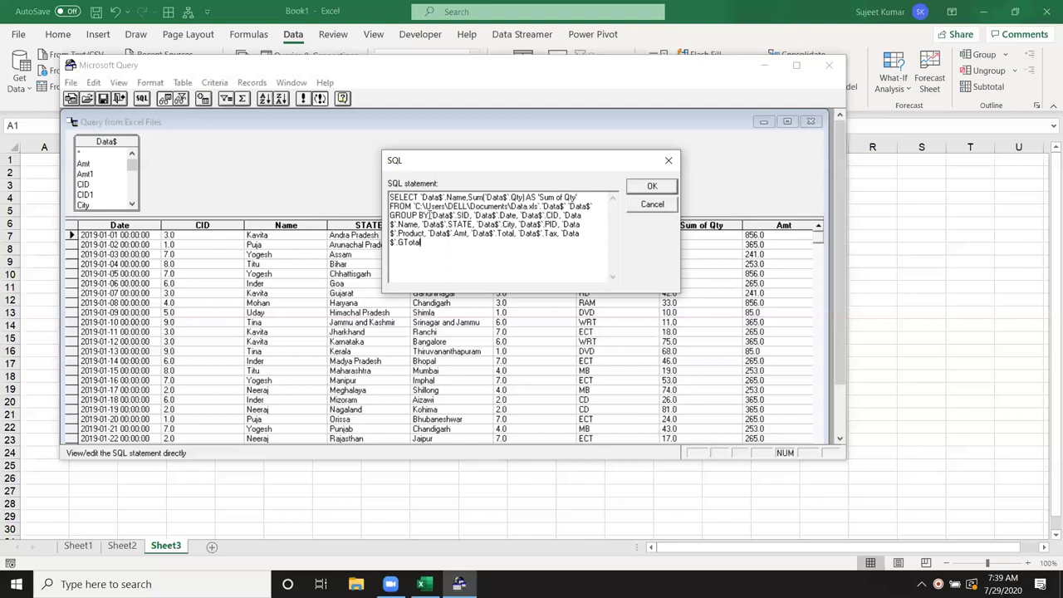
# - Reduce the GROUP BY clause to Name only and run the query
pyautogui.moveTo(430, 215); pyautogui.dragTo(560, 216)
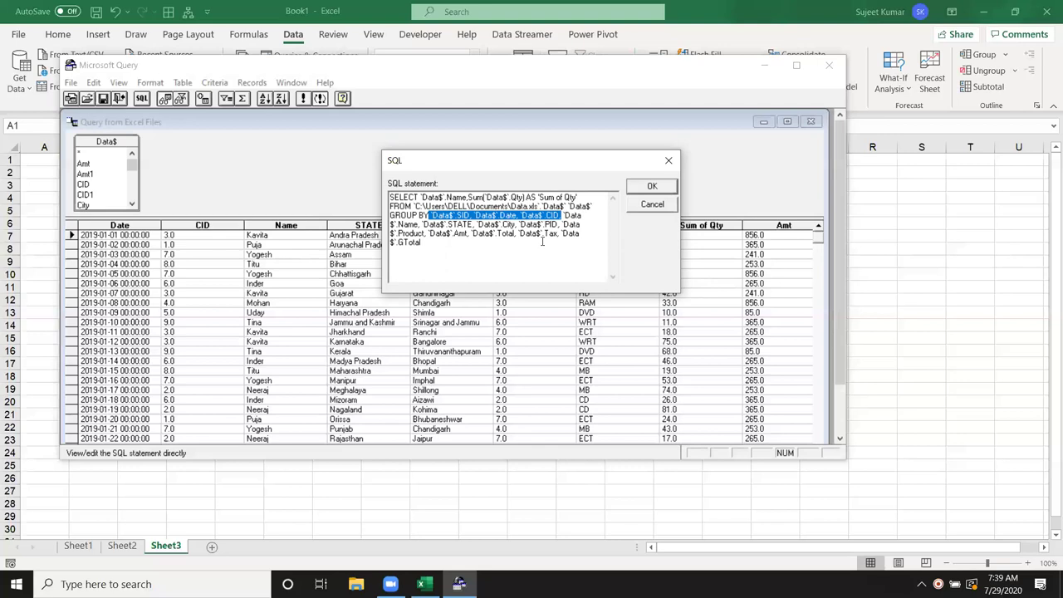
pyautogui.press('Delete')
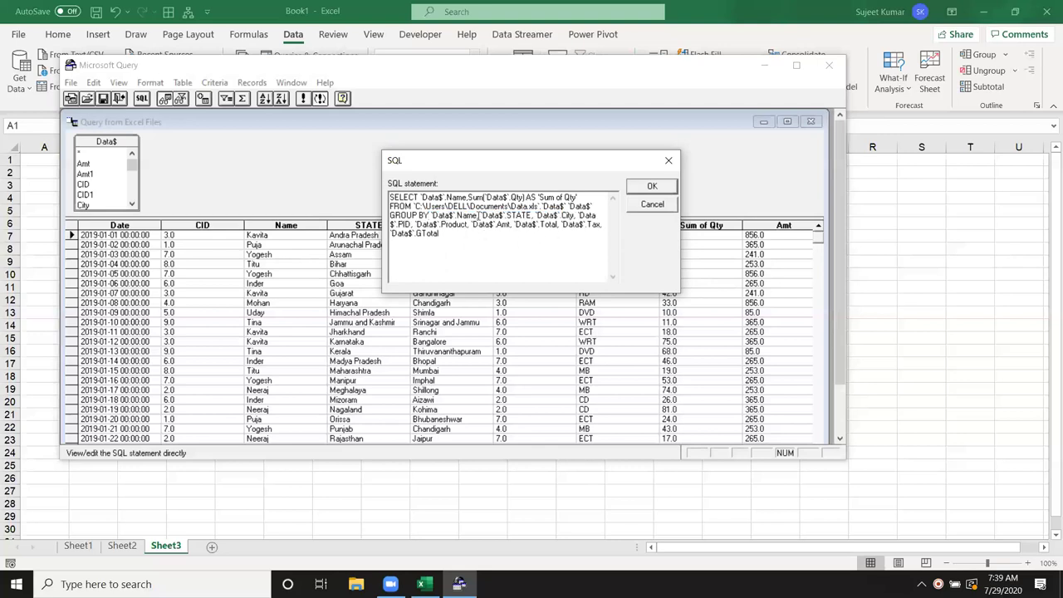
pyautogui.moveTo(478, 216); pyautogui.dragTo(494, 233)
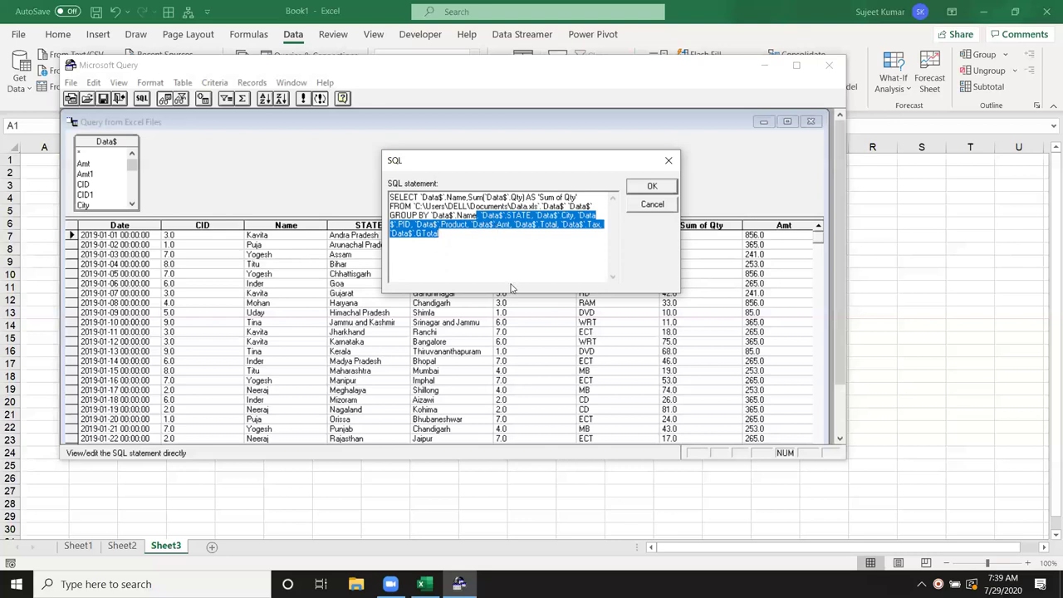
pyautogui.press('Delete')
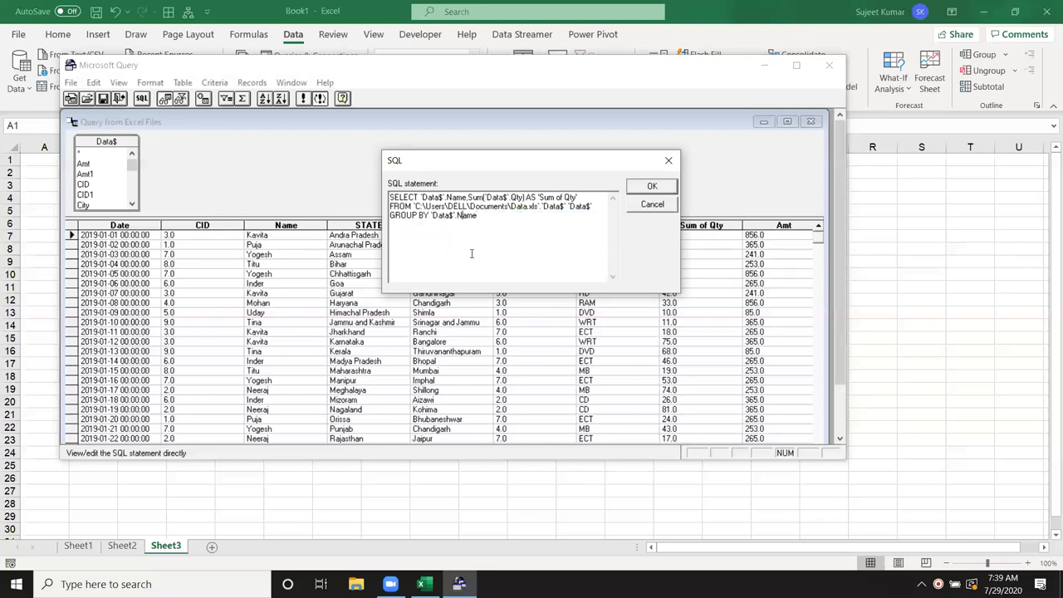
pyautogui.click(653, 189)
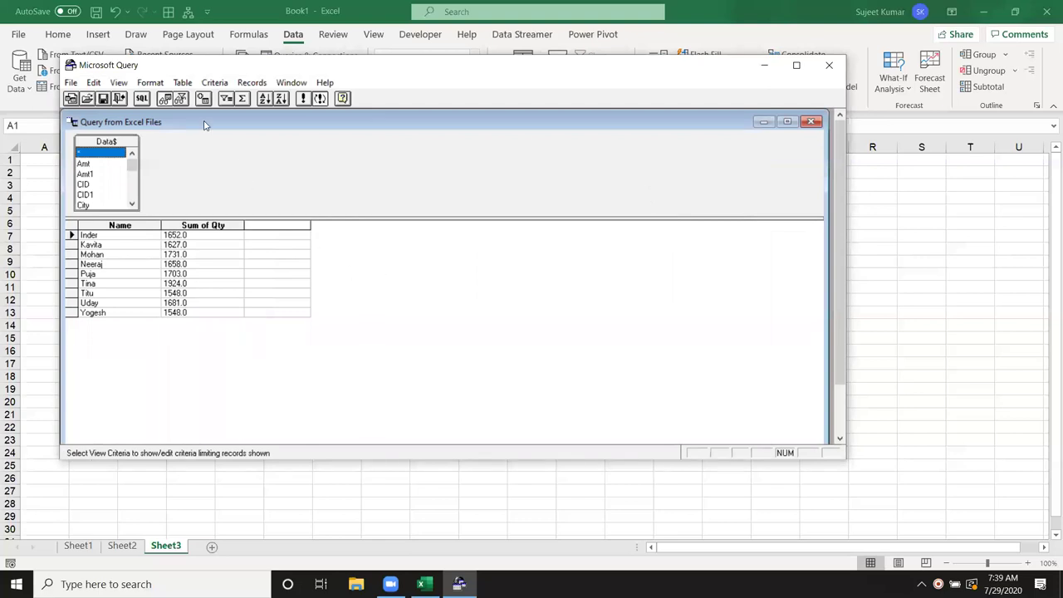
# - Replace the alias with quoted 'Sum of Qty' in the SQL statement and apply it
pyautogui.click(142, 98)
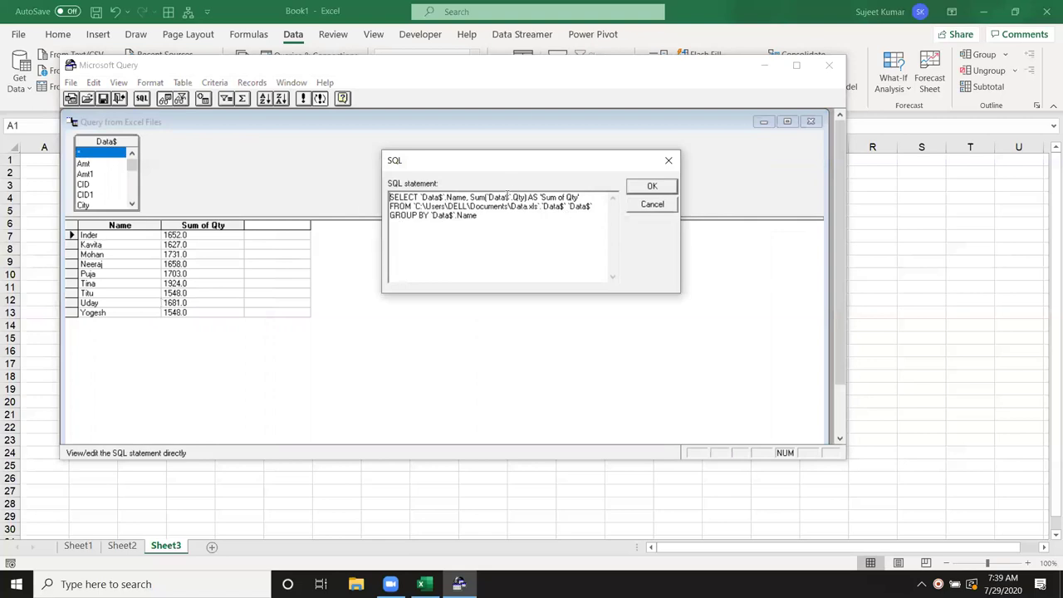
pyautogui.doubleClick(481, 198)
pyautogui.click(541, 198)
pyautogui.moveTo(542, 198); pyautogui.dragTo(579, 198)
pyautogui.write("'Sum of Qty'")
pyautogui.moveTo(477, 215); pyautogui.dragTo(399, 193)
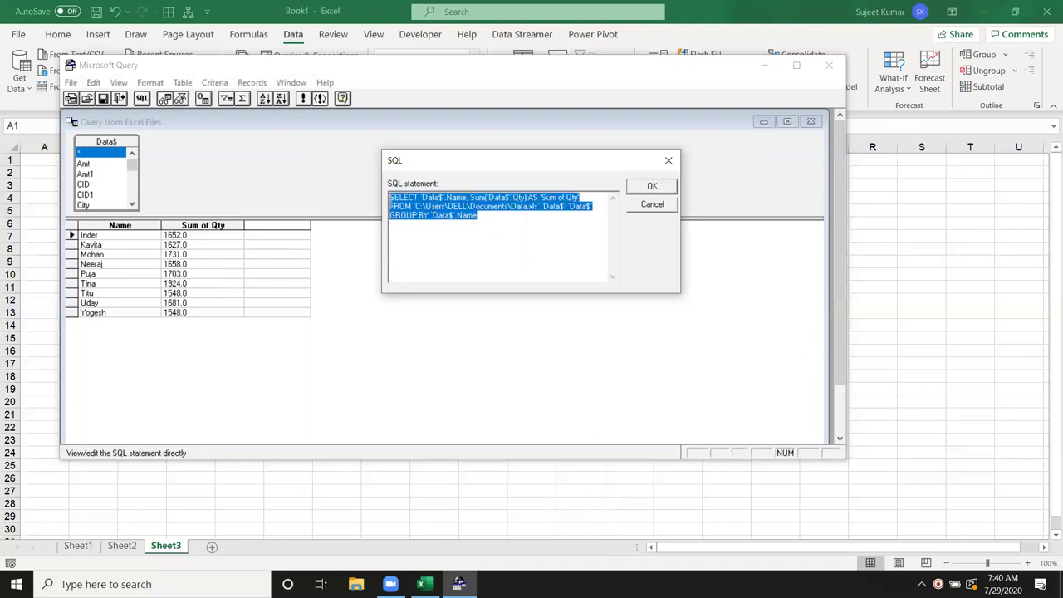
pyautogui.click(454, 215)
pyautogui.click(647, 189)
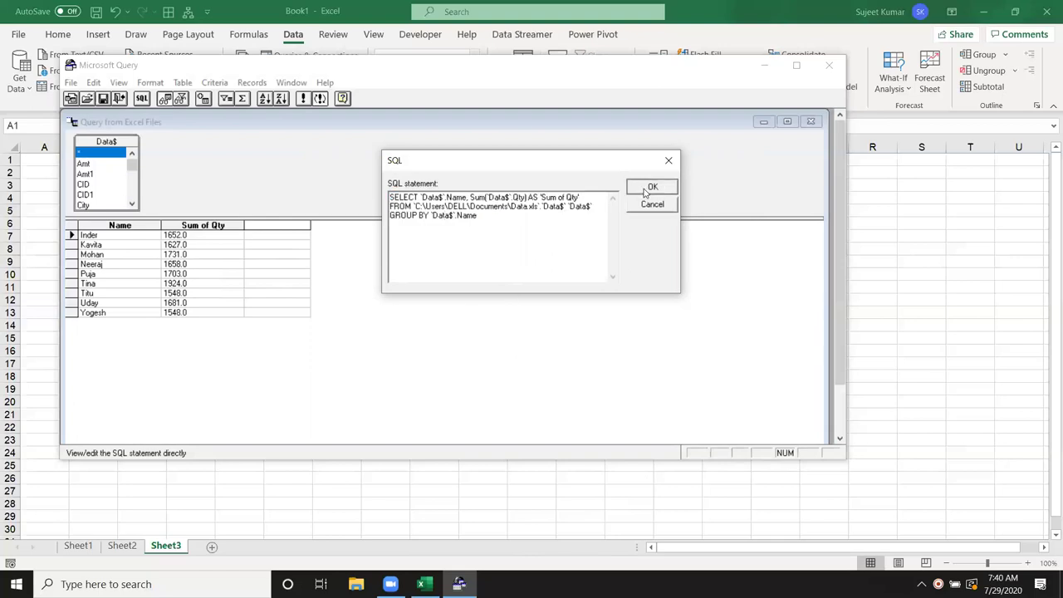
pyautogui.click(72, 83)
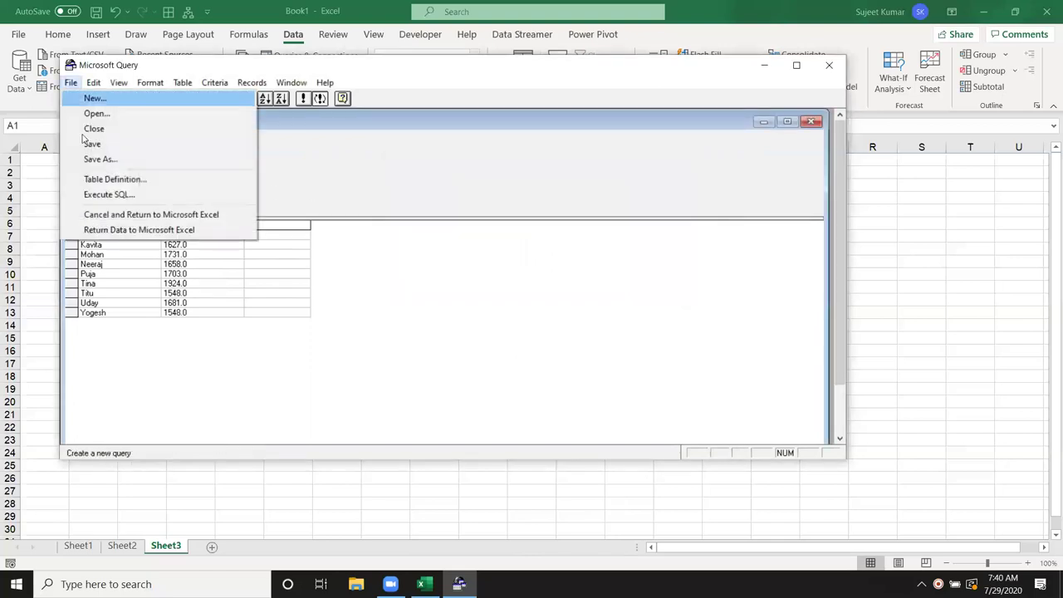
# - Return the grouped results to Excel and check the Sum of Qty totals in B4, B9 and B10
pyautogui.click(104, 231)
pyautogui.click(667, 327)
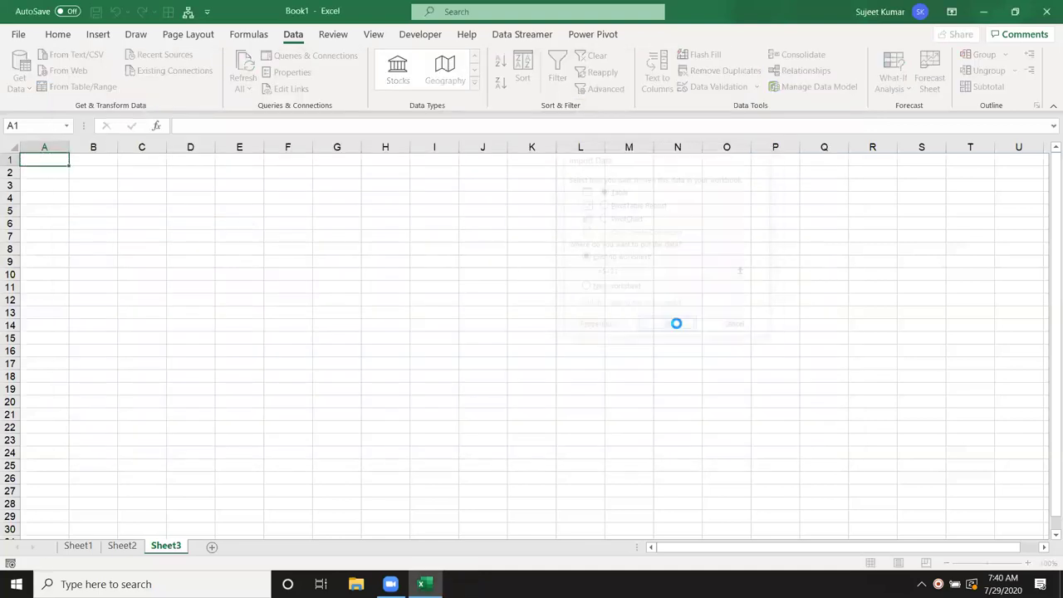
pyautogui.click(131, 210)
pyautogui.click(125, 262)
pyautogui.click(125, 272)
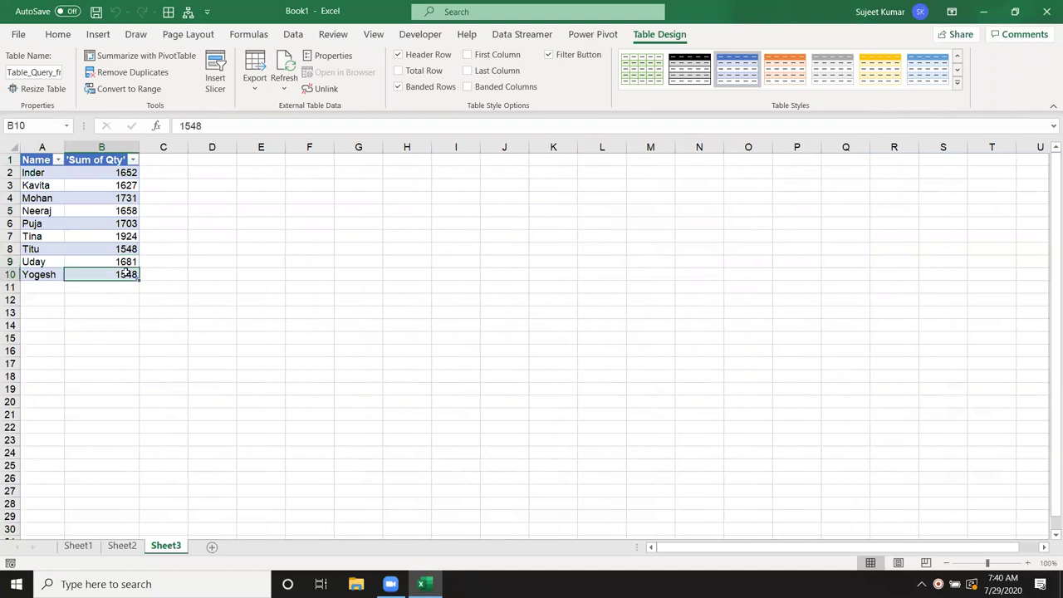
pyautogui.click(143, 201)
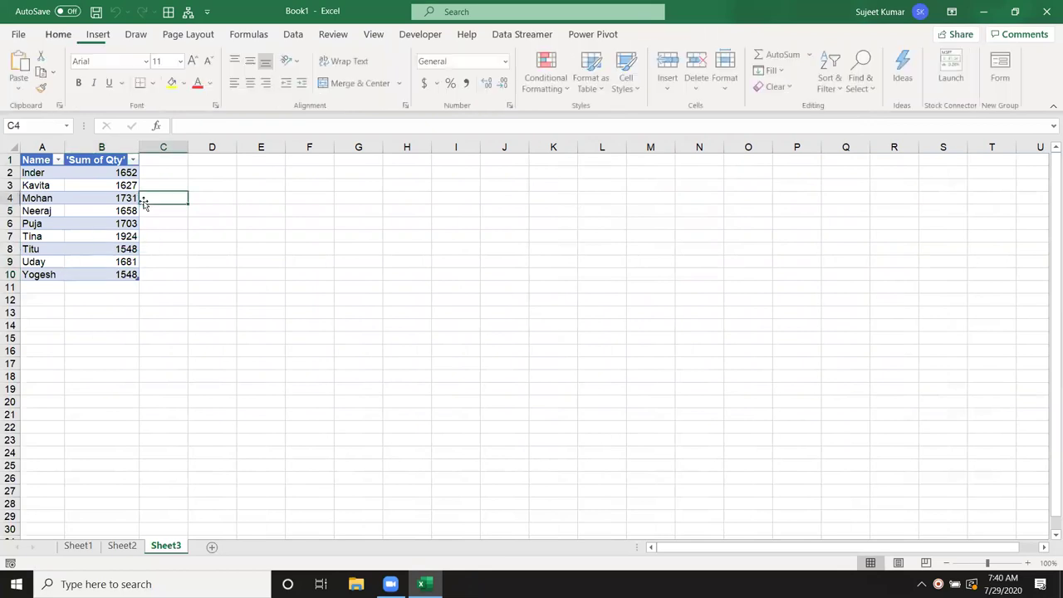
pyautogui.click(124, 200)
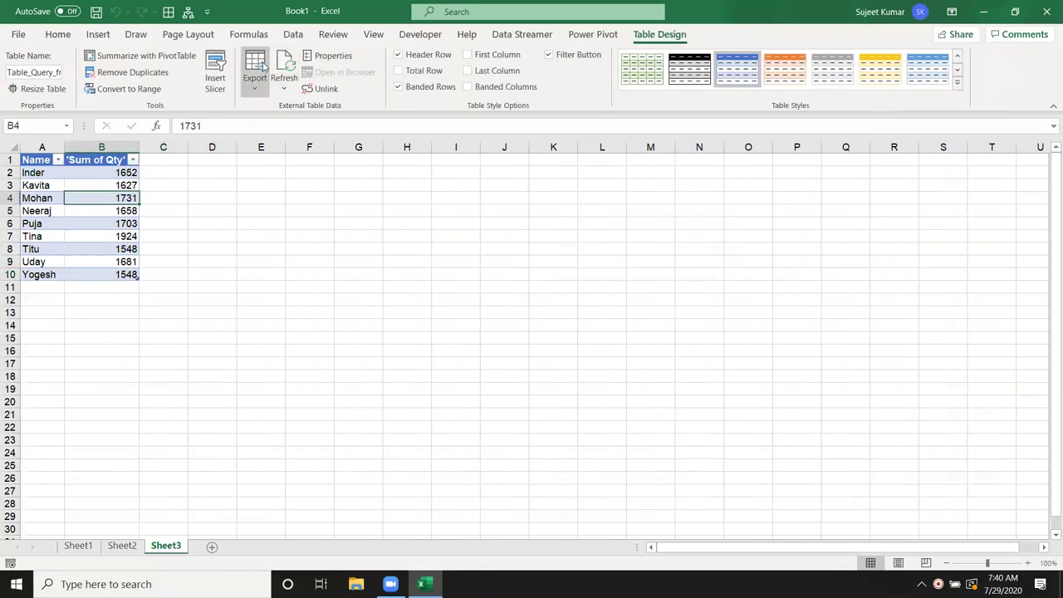
pyautogui.click(293, 34)
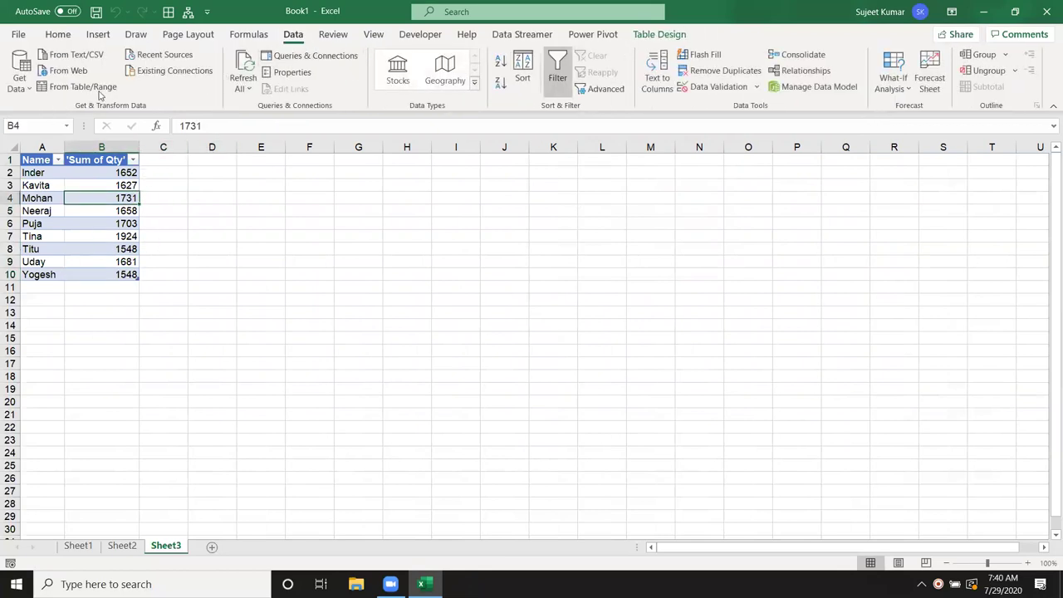
# - View the Command text on the Definition tab of Query from Excel Files2 properties
pyautogui.click(303, 55)
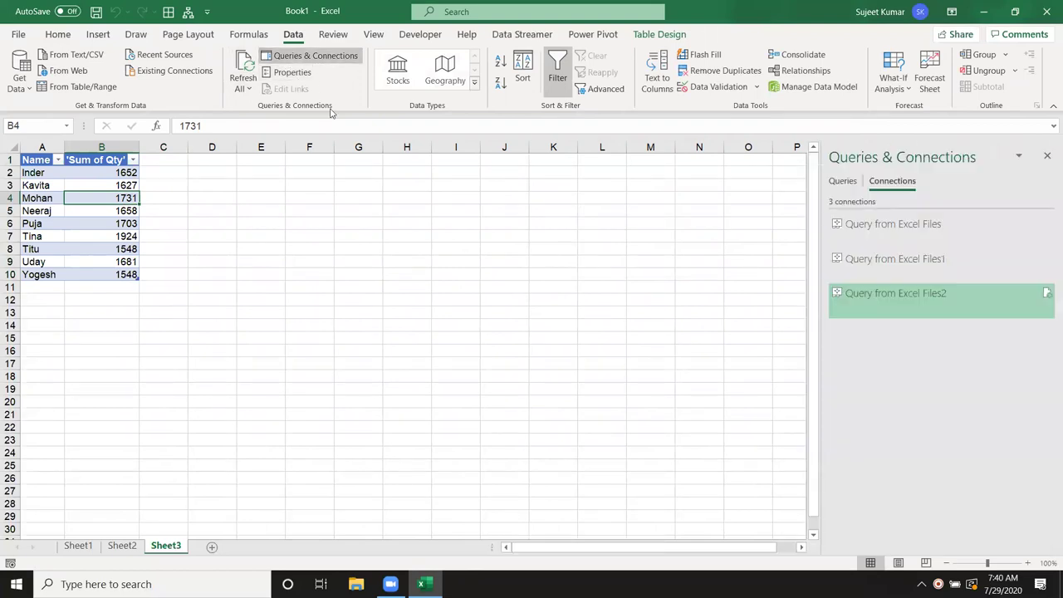
pyautogui.rightClick(924, 309)
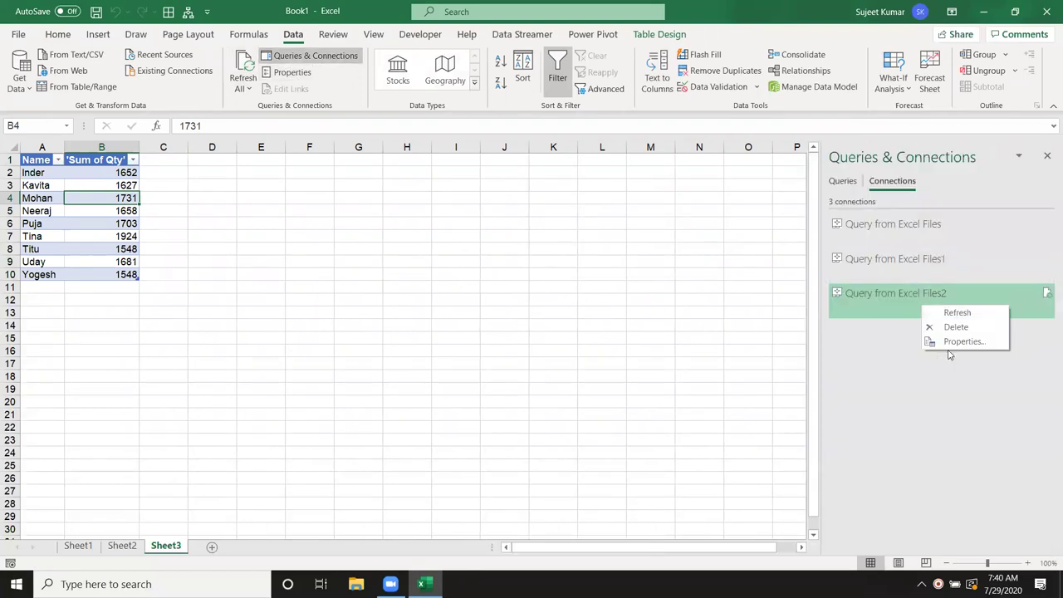
pyautogui.click(951, 343)
pyautogui.click(579, 146)
pyautogui.moveTo(686, 326); pyautogui.dragTo(601, 306)
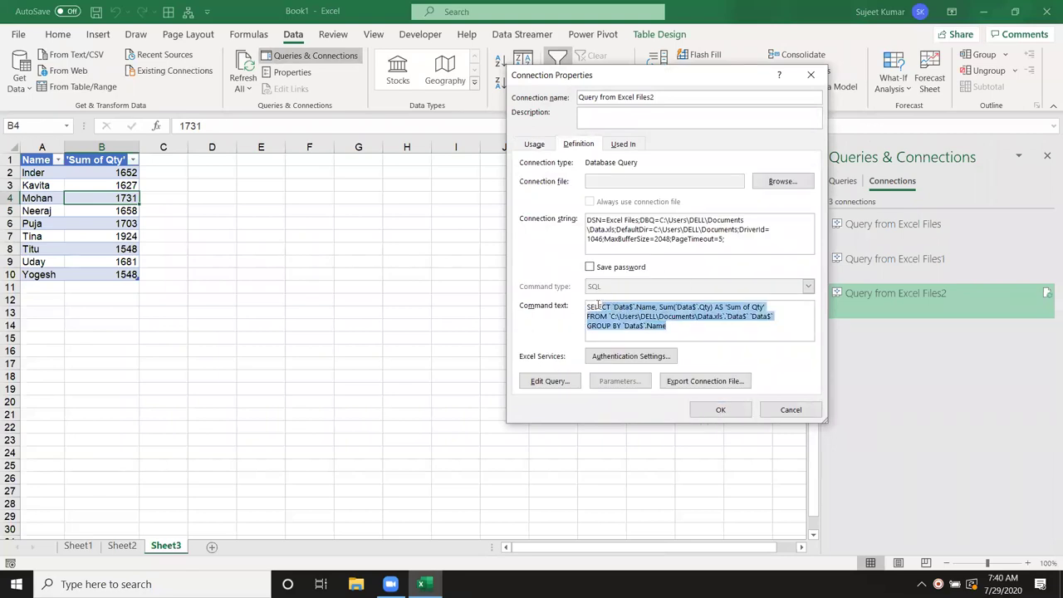
pyautogui.click(611, 327)
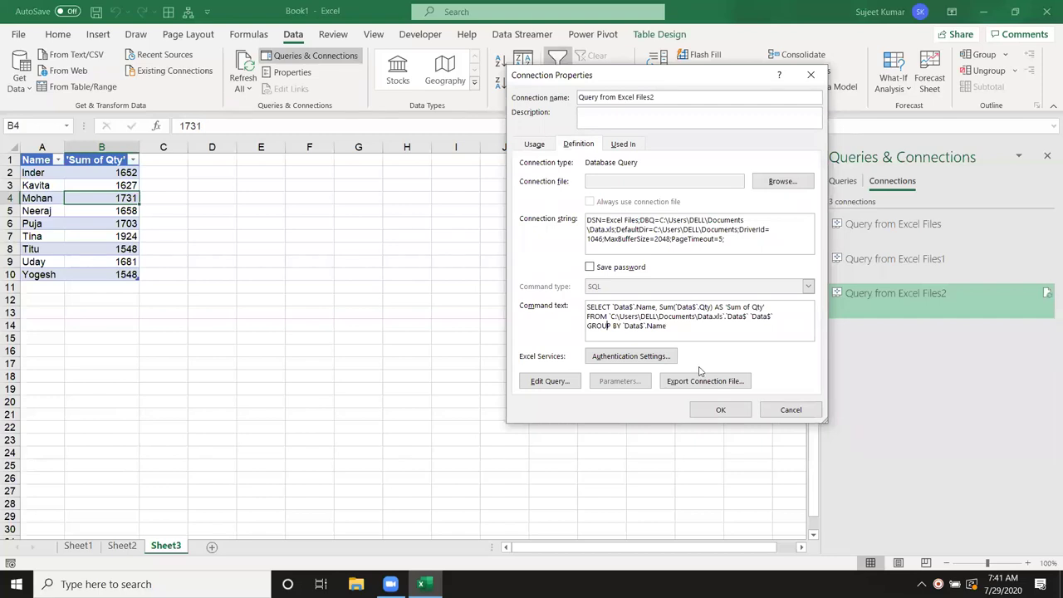
# - Close the connection properties and minimise Excel to the desktop
pyautogui.click(721, 412)
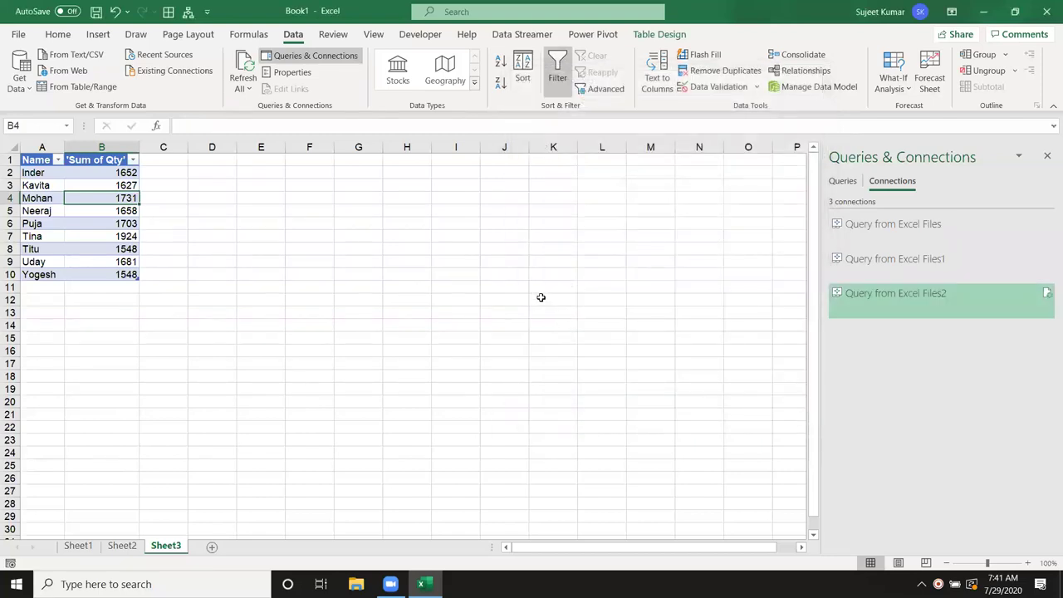
pyautogui.click(757, 181)
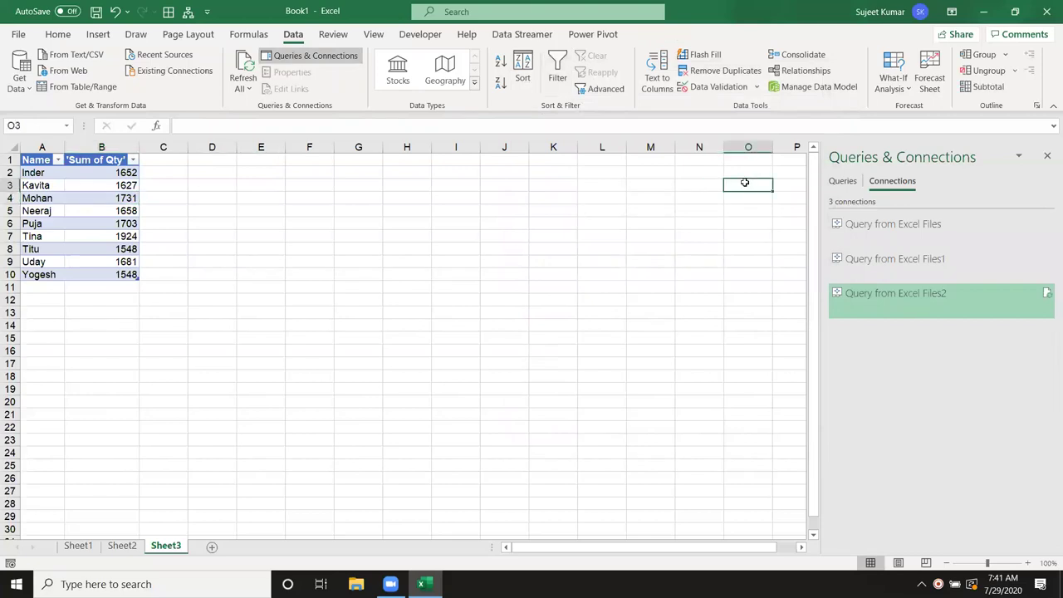
pyautogui.click(983, 12)
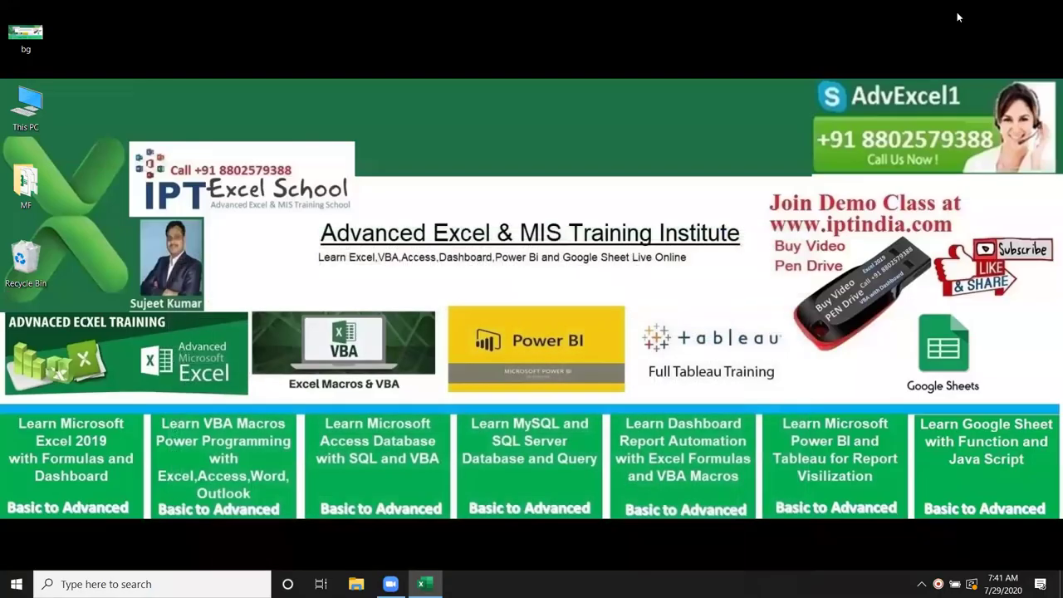